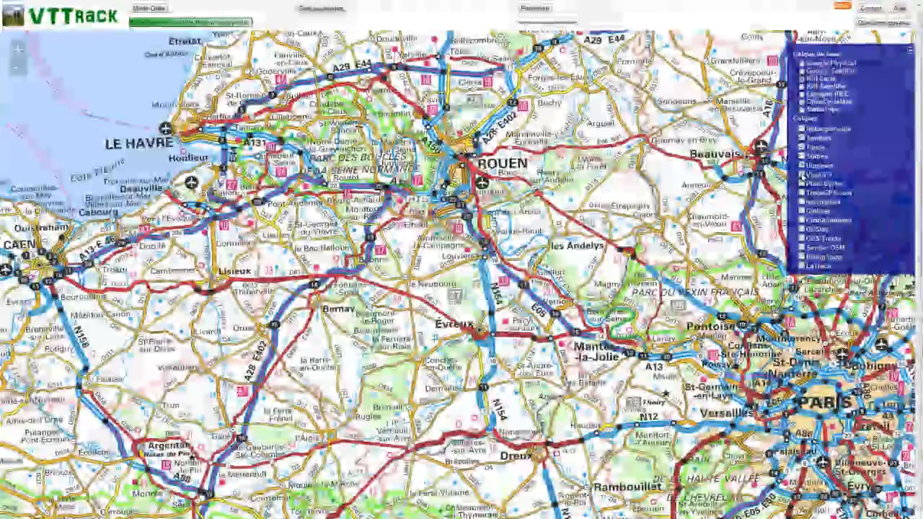
Step: Overlay the Plani-Cycles, TraceGPS.com and GPS-Tracks layers, then search for the place 'limours'
{"action": "left_click", "coordinate": [802, 184]}
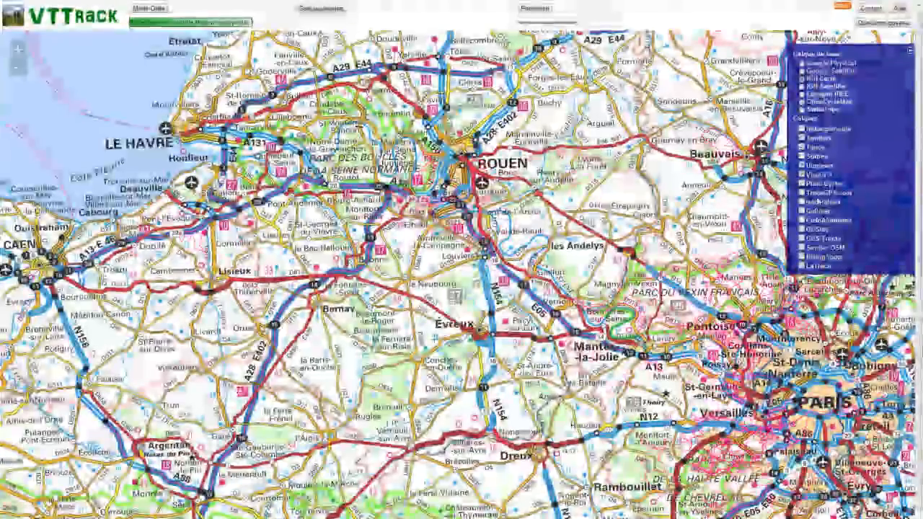
{"action": "left_click", "coordinate": [802, 194]}
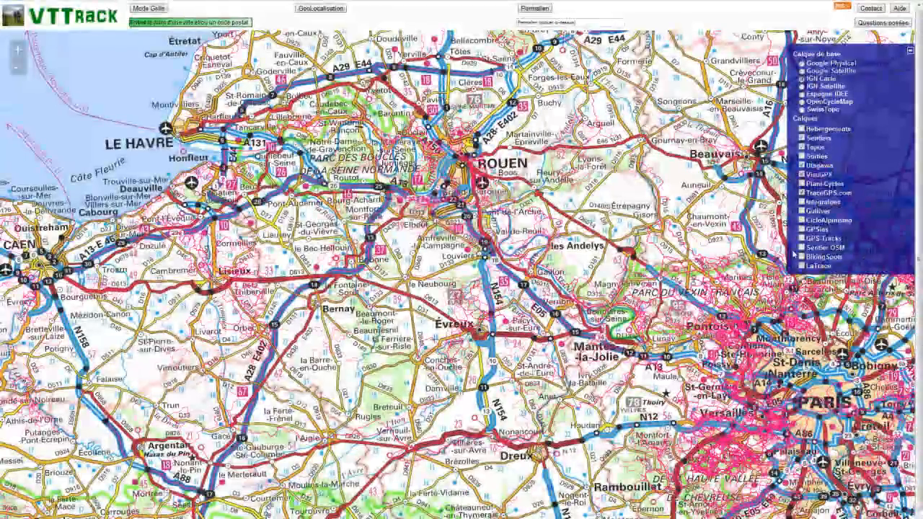
{"action": "left_click", "coordinate": [802, 238]}
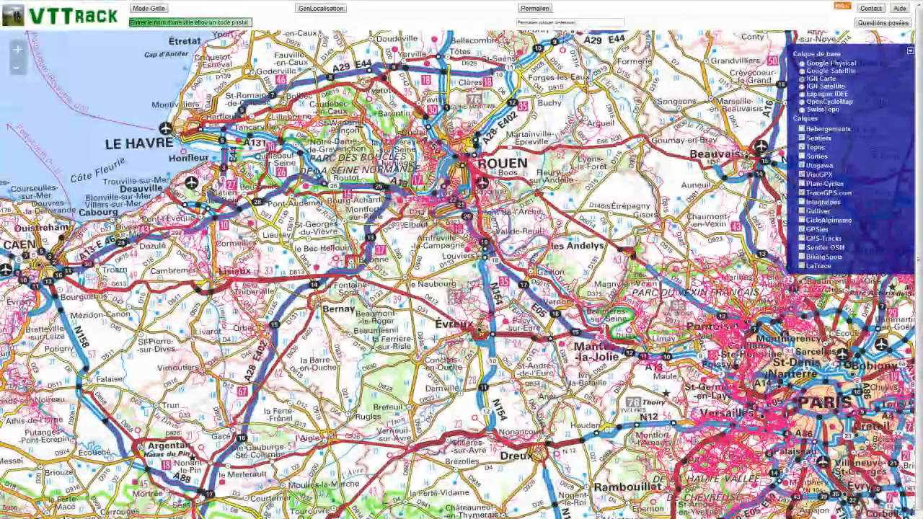
{"action": "left_click", "coordinate": [910, 52]}
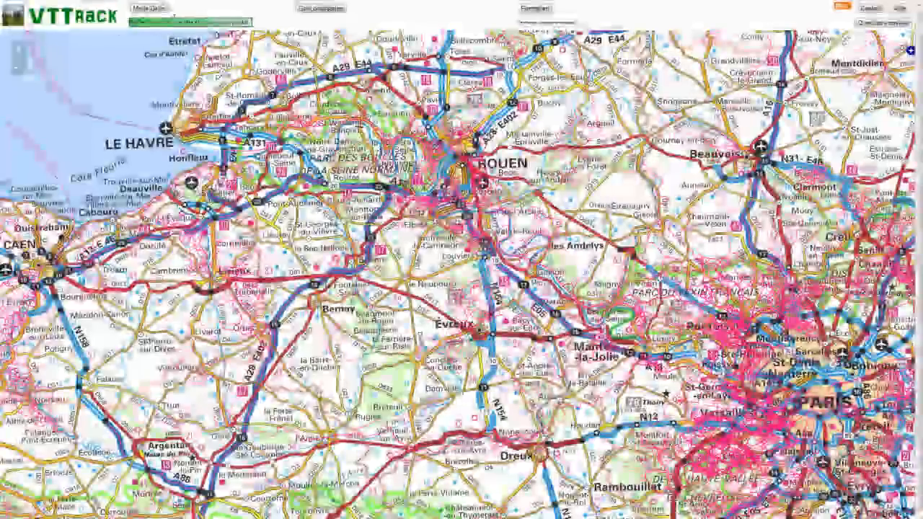
{"action": "left_click", "coordinate": [172, 22]}
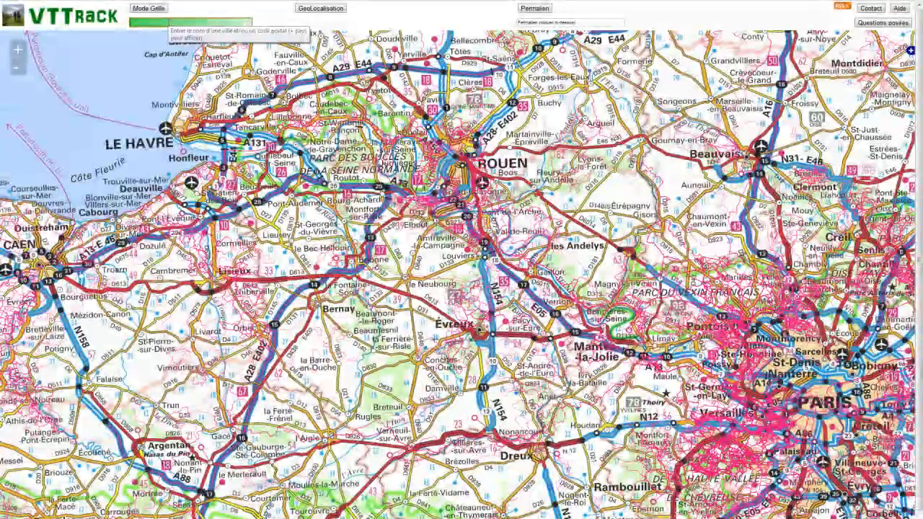
{"action": "type", "text": "limours"}
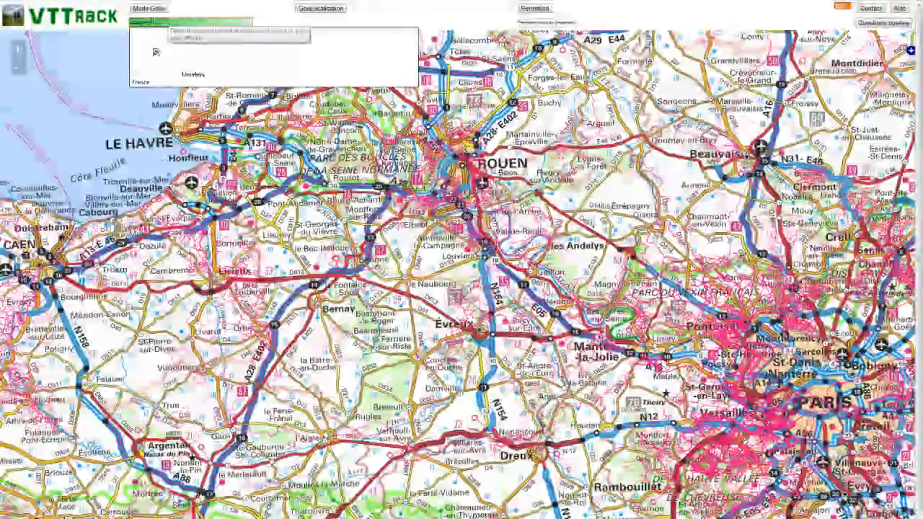
Step: Centre on Louviers, zoom in, and open the 41.9 km Val de Reuil - Forêt de Bord track's source site
{"action": "left_click", "coordinate": [164, 52]}
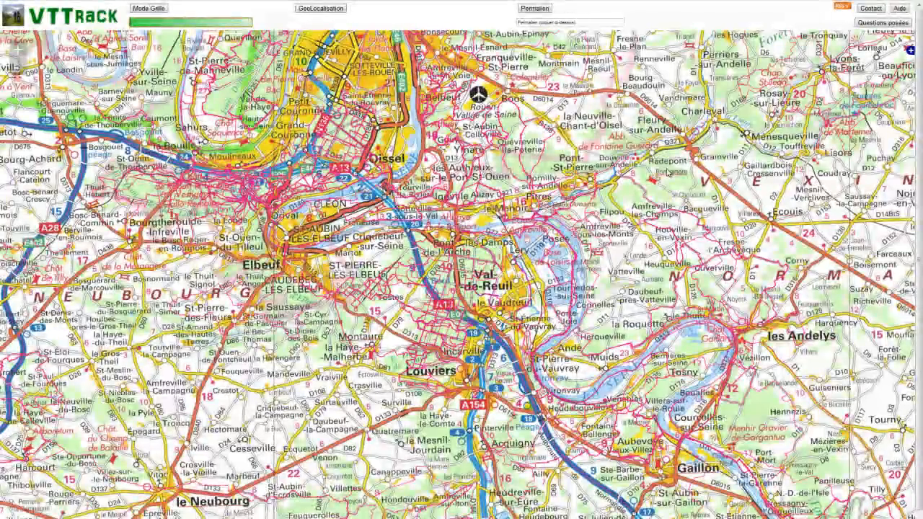
{"action": "left_click", "coordinate": [20, 52]}
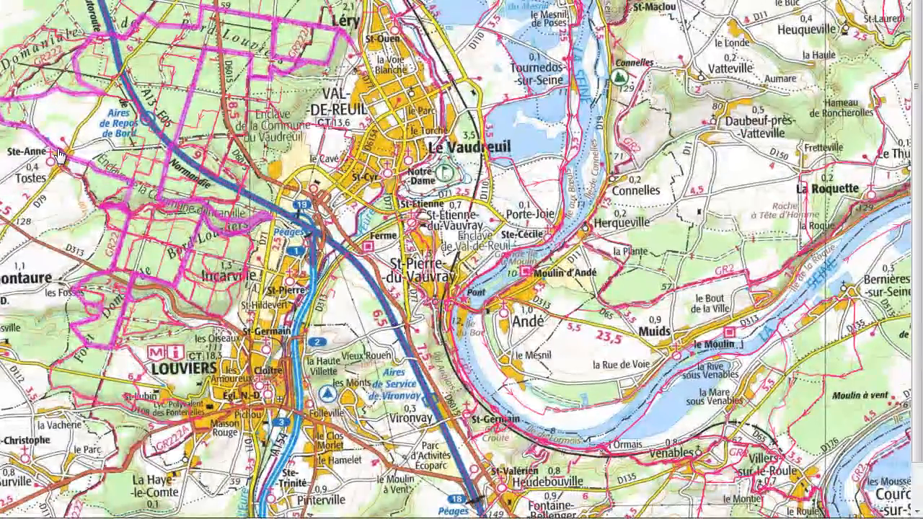
{"action": "left_click", "coordinate": [62, 155]}
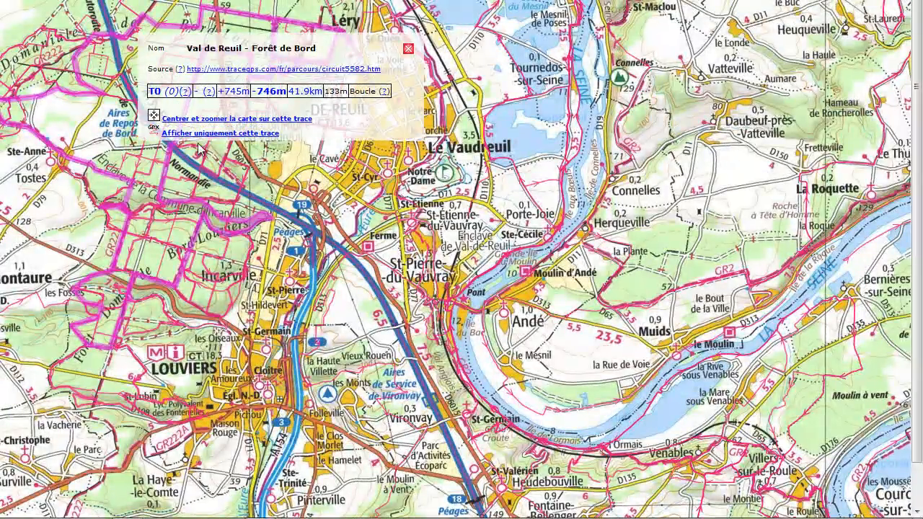
{"action": "left_click", "coordinate": [286, 70]}
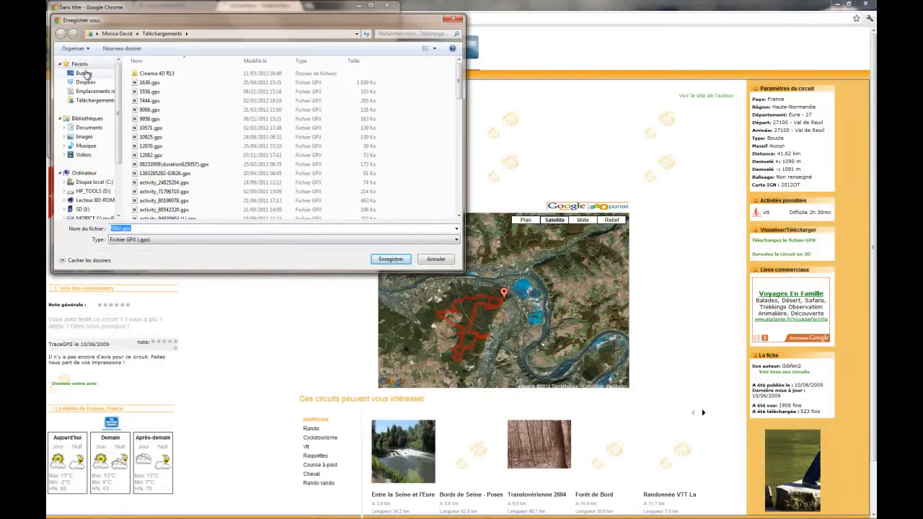
Step: Save 5582.gpx to the Bureau (desktop) and return to the VTTrack map
{"action": "left_click", "coordinate": [85, 74]}
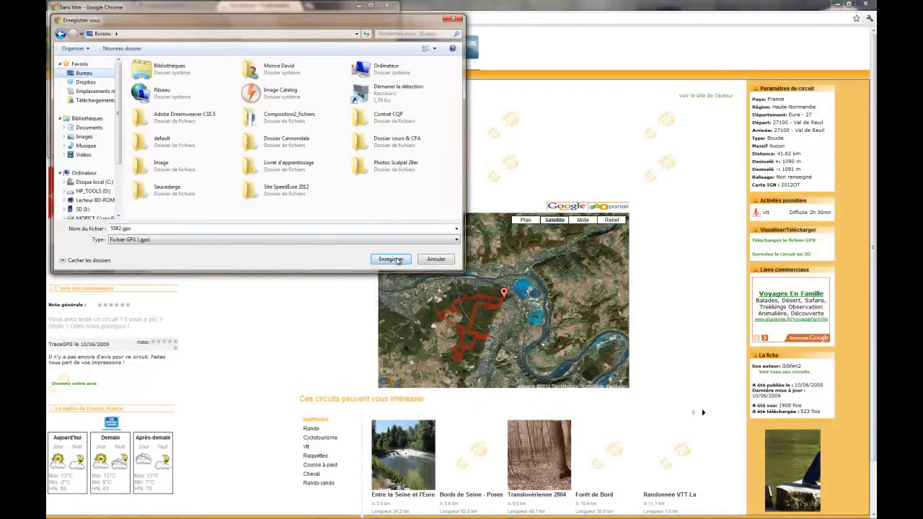
{"action": "left_click", "coordinate": [391, 259]}
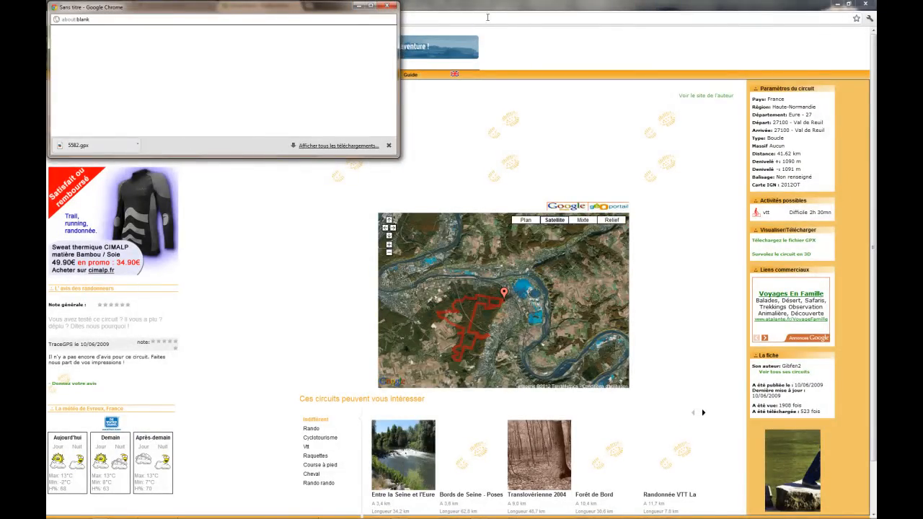
{"action": "left_click", "coordinate": [490, 13]}
{"action": "left_click", "coordinate": [165, 8]}
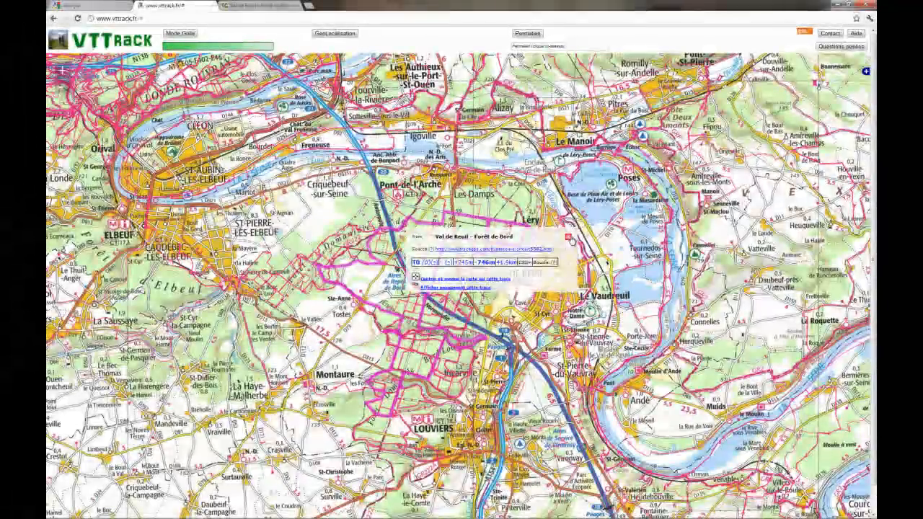
Step: Close the Val de Reuil popup and open the Entre Seine et forêt de Bord track's Utagawa VTT page
{"action": "left_click", "coordinate": [569, 238]}
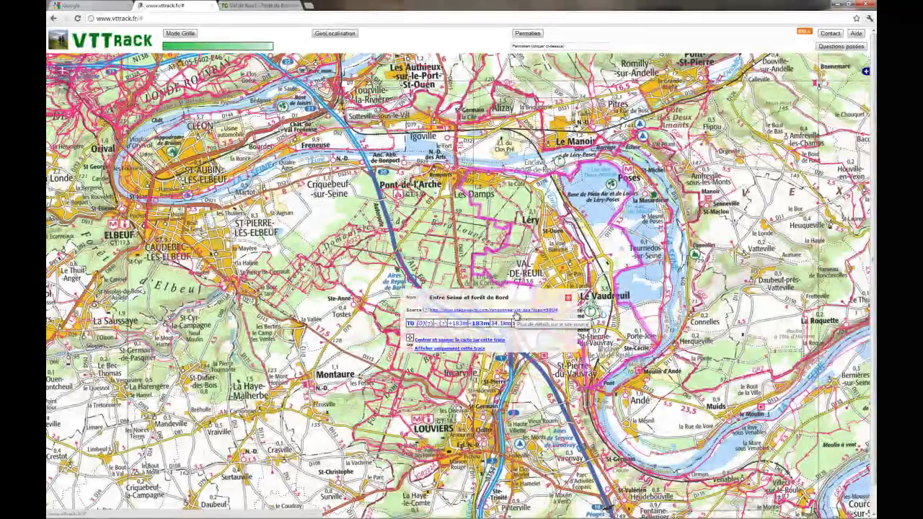
{"action": "left_click", "coordinate": [515, 311]}
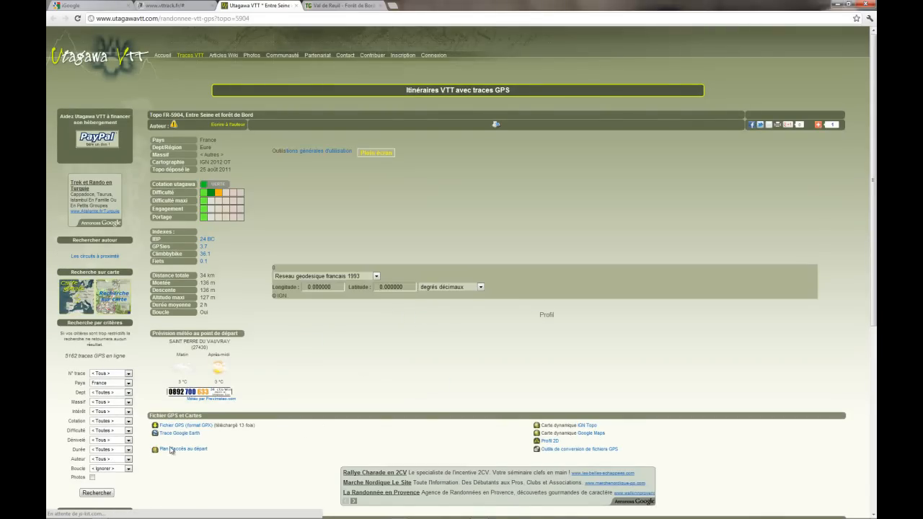
Step: Request the GPX file and sign in to Utagawa VTT with the stay-signed-in option checked
{"action": "left_click", "coordinate": [185, 426]}
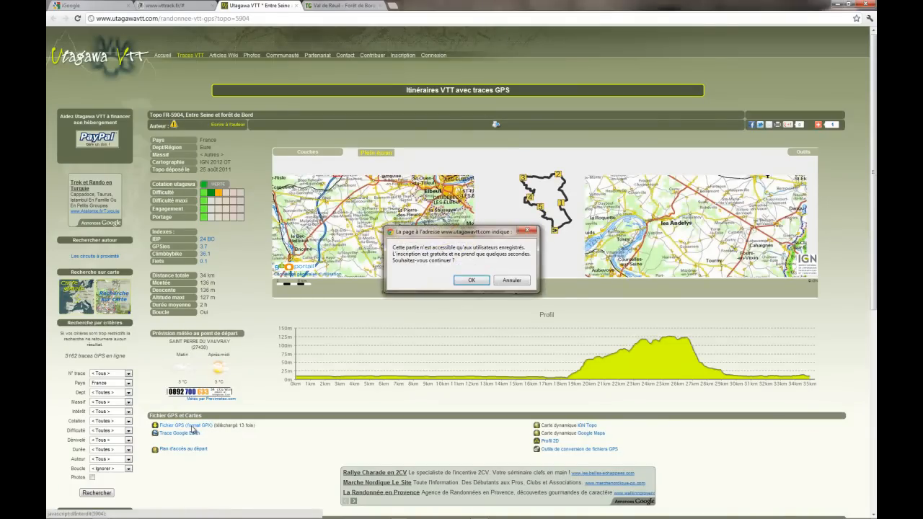
{"action": "left_click", "coordinate": [466, 280]}
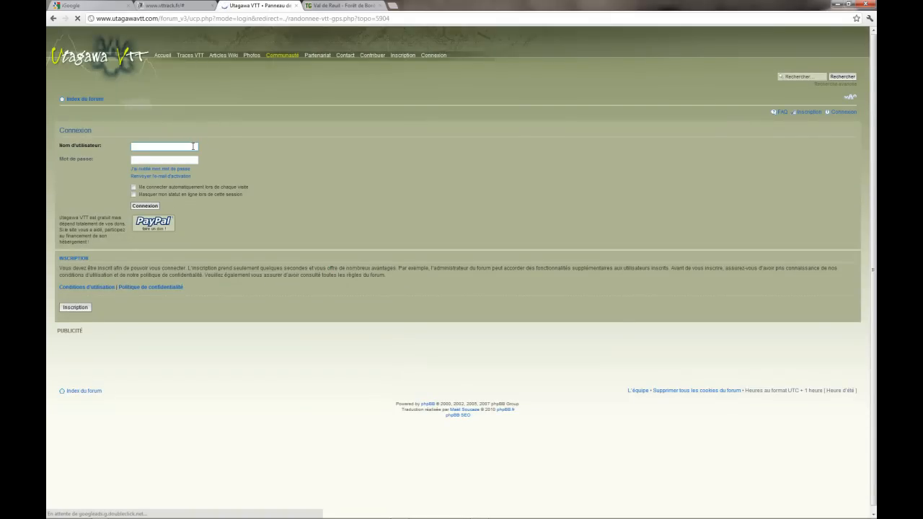
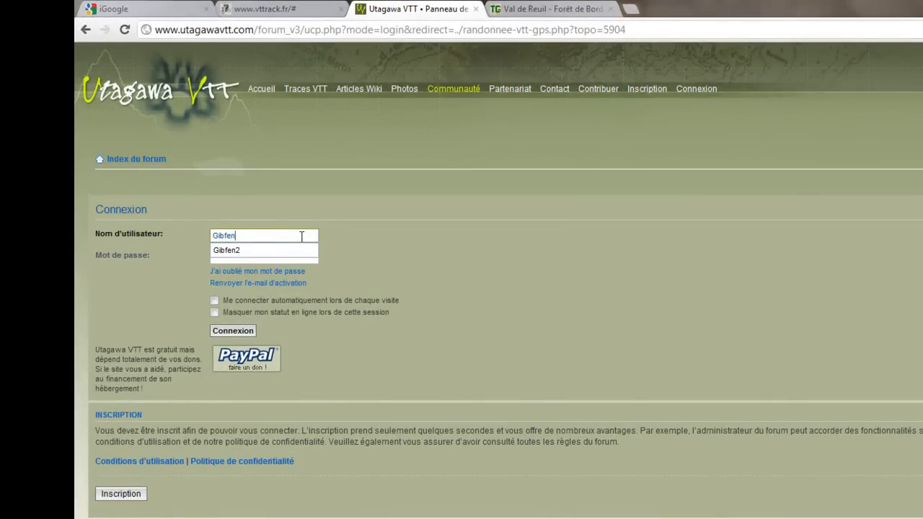
{"action": "key", "text": "Tab"}
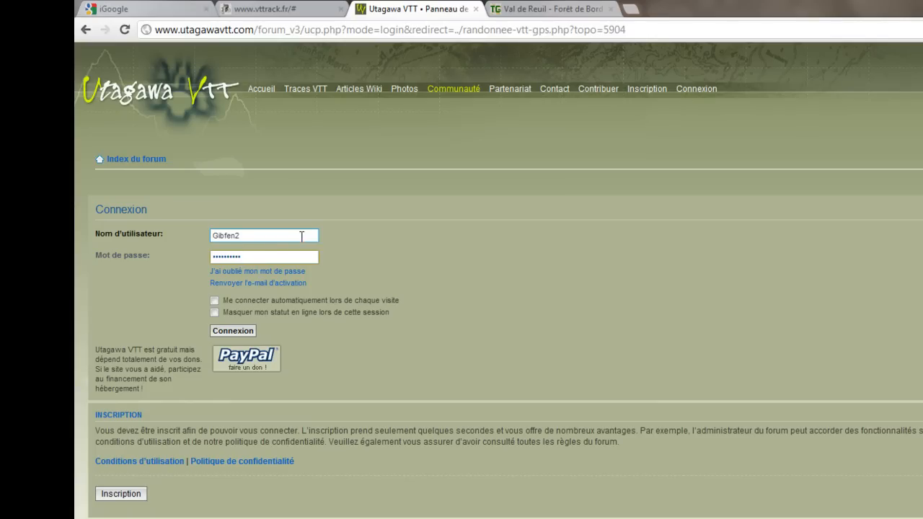
{"action": "left_click", "coordinate": [236, 300]}
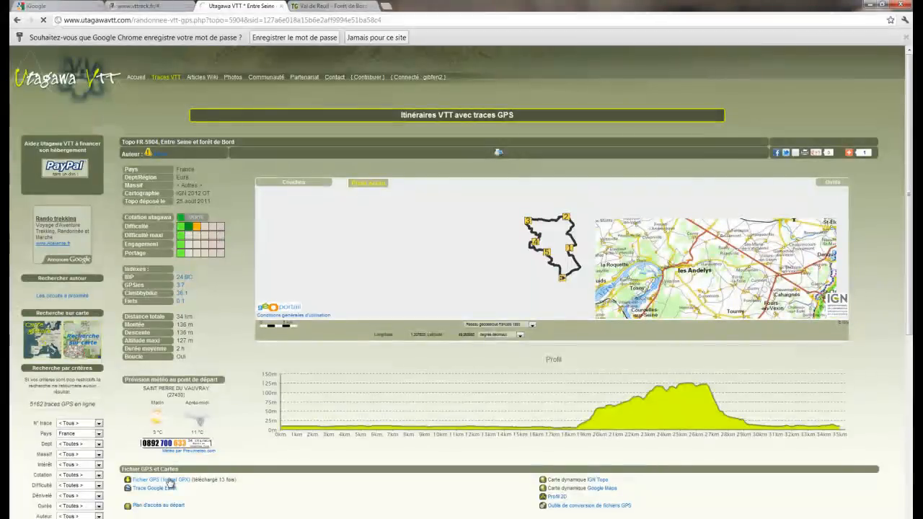
Step: Save the route's GPX file utgtrack-5904.gpx and go back to the TraceGPS circuit page
{"action": "left_click", "coordinate": [170, 481]}
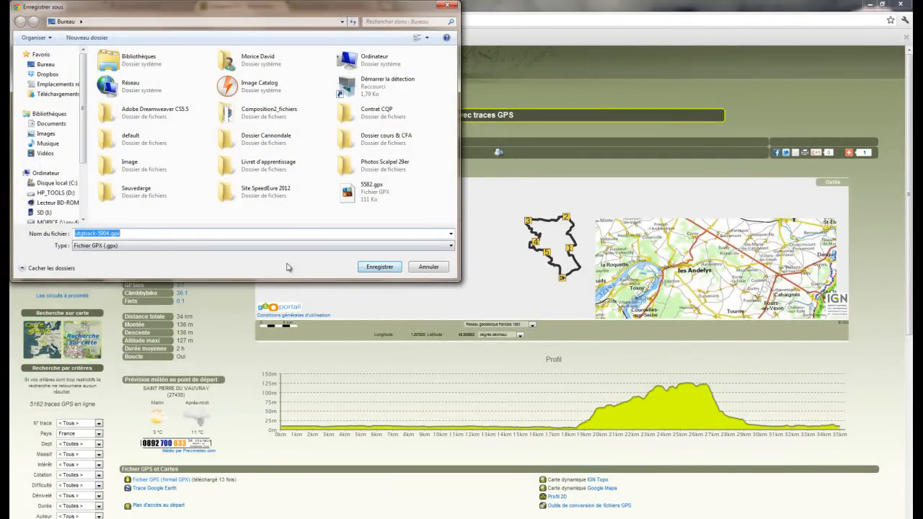
{"action": "left_click", "coordinate": [390, 268]}
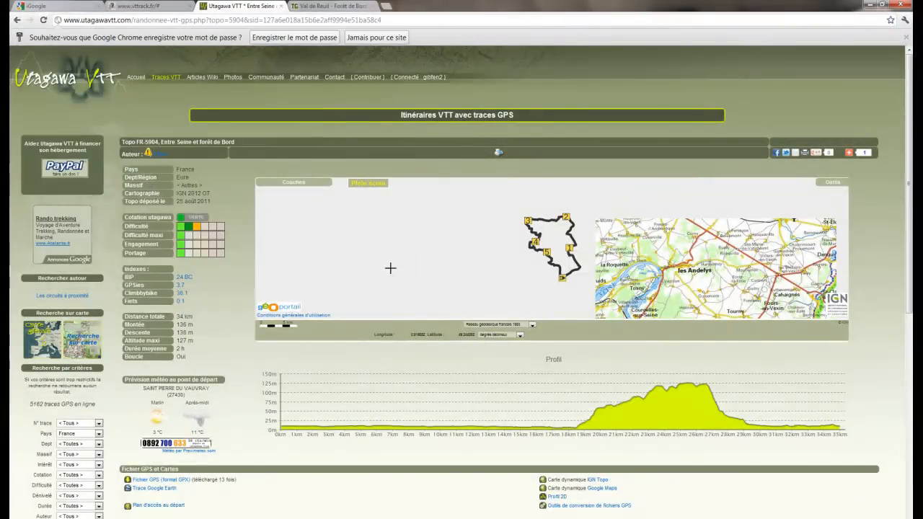
{"action": "left_click", "coordinate": [318, 6]}
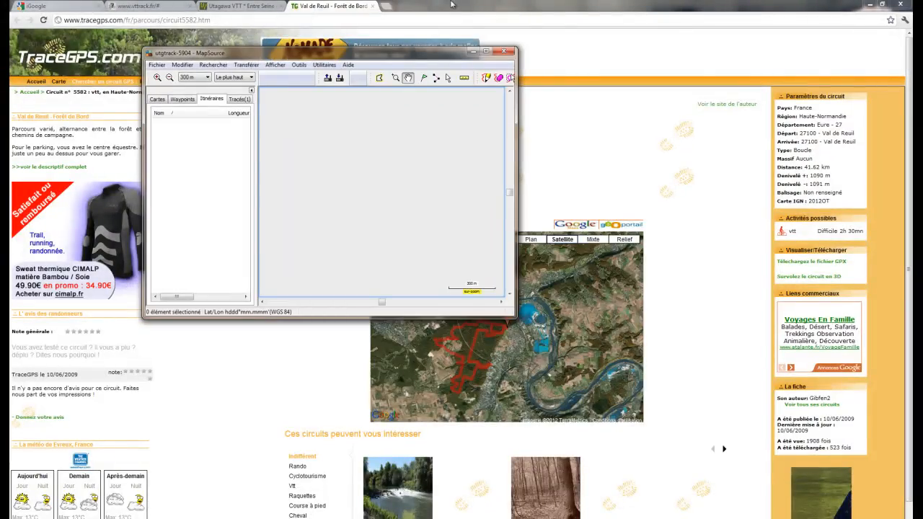
Step: Maximise MapSource, confirm utgtrack-5904 holds only track Trk001, then minimise it
{"action": "left_click", "coordinate": [487, 52]}
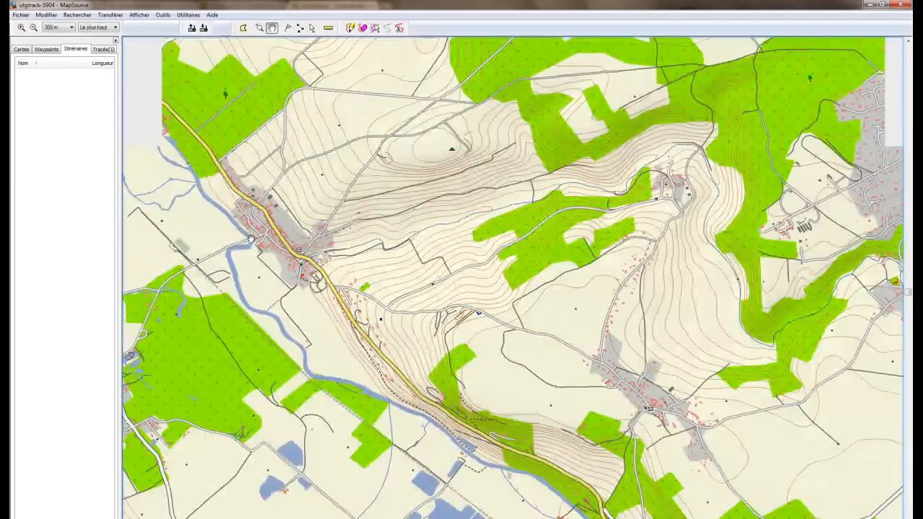
{"action": "left_click", "coordinate": [106, 49]}
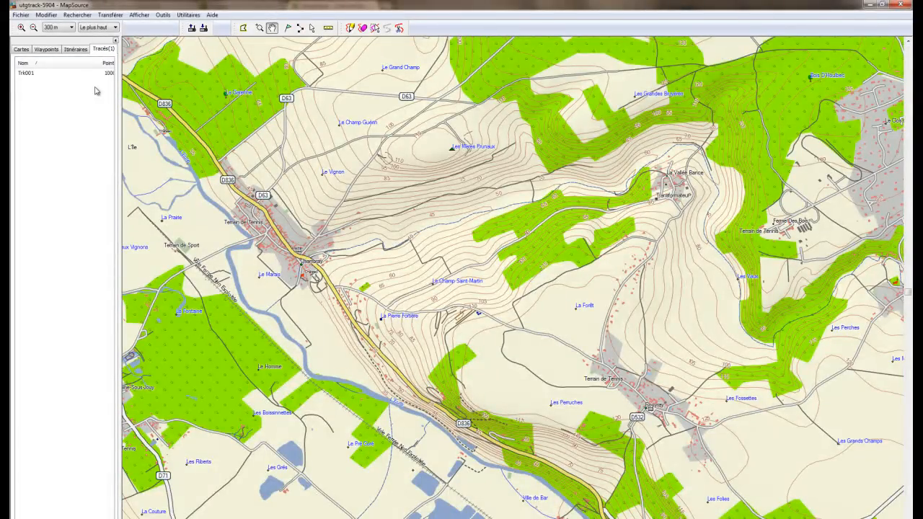
{"action": "left_click", "coordinate": [871, 6]}
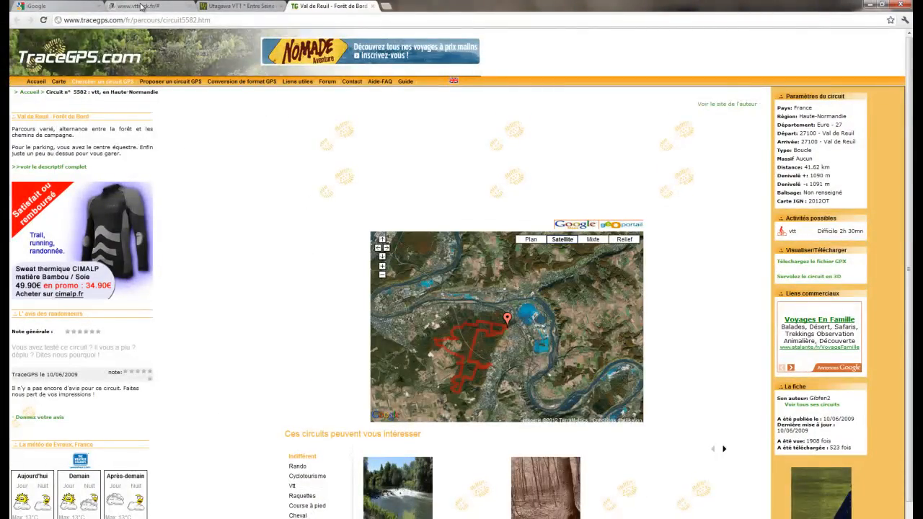
Step: Re-download the TraceGPS circuit as 5582 (1).gpx and open it maximised in MapSource
{"action": "left_click", "coordinate": [238, 6]}
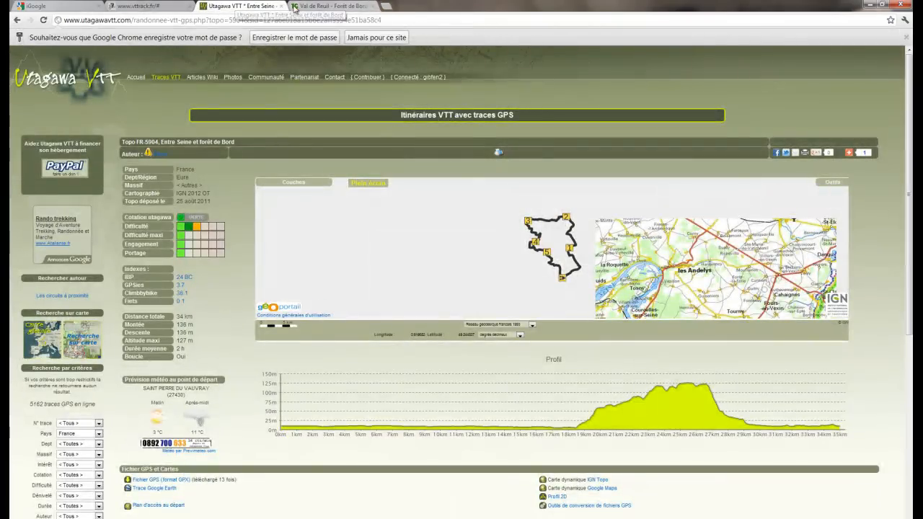
{"action": "left_click", "coordinate": [282, 7]}
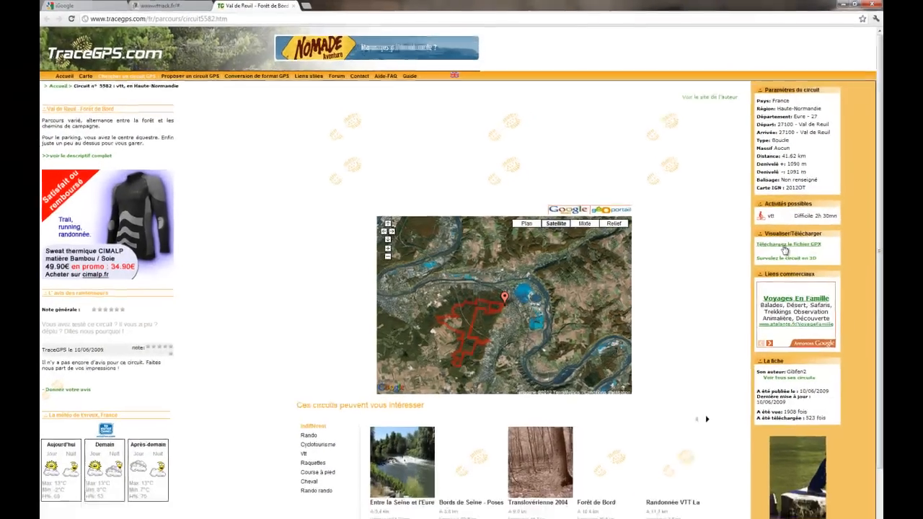
{"action": "left_click", "coordinate": [804, 262]}
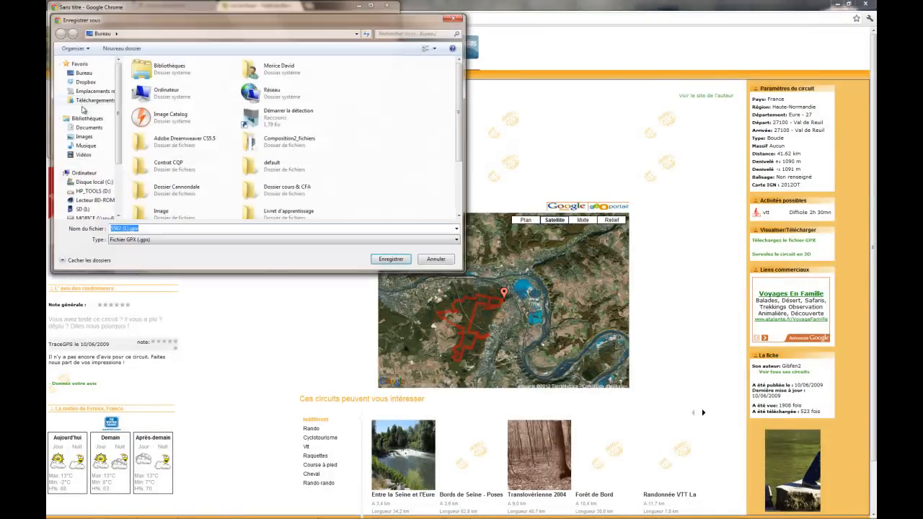
{"action": "left_click", "coordinate": [391, 259]}
{"action": "left_click", "coordinate": [87, 146]}
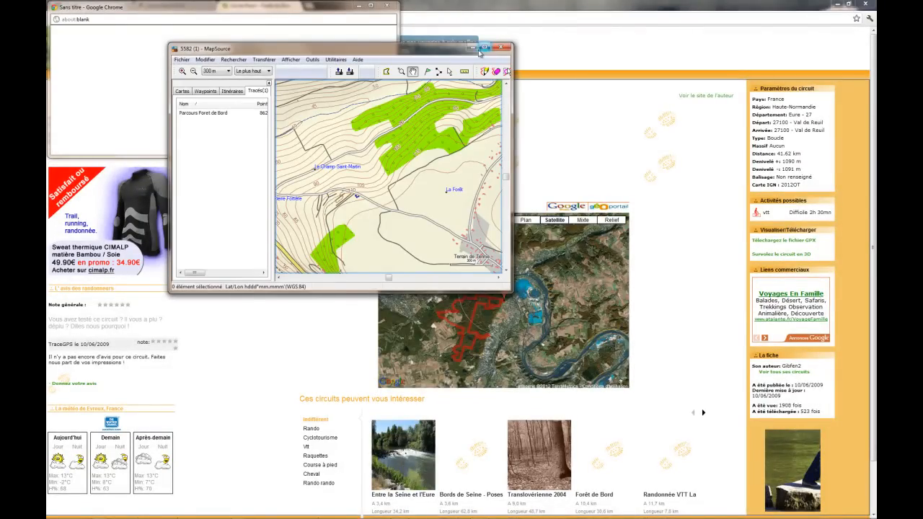
{"action": "left_click", "coordinate": [484, 48]}
Step: Zoom the map to the whole Parcours Foret de Bord track
{"action": "left_click", "coordinate": [84, 67]}
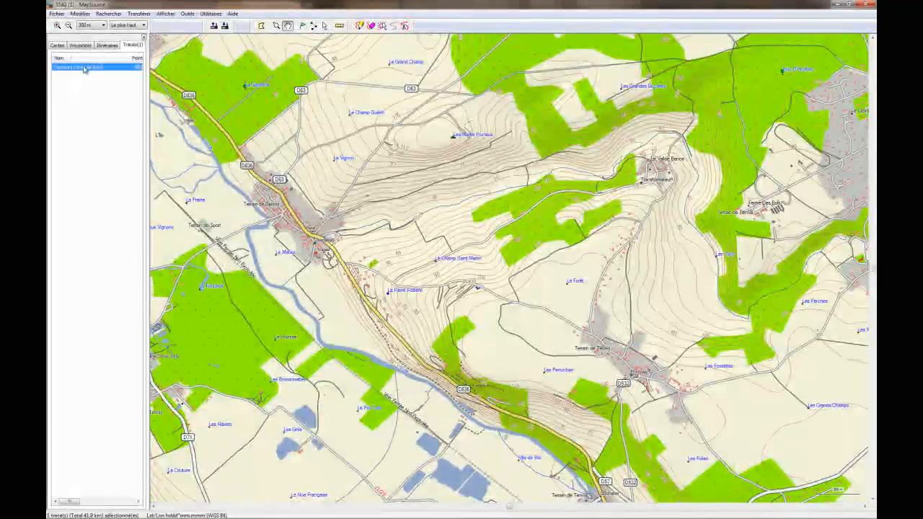
{"action": "right_click", "coordinate": [85, 67]}
{"action": "left_click", "coordinate": [105, 137]}
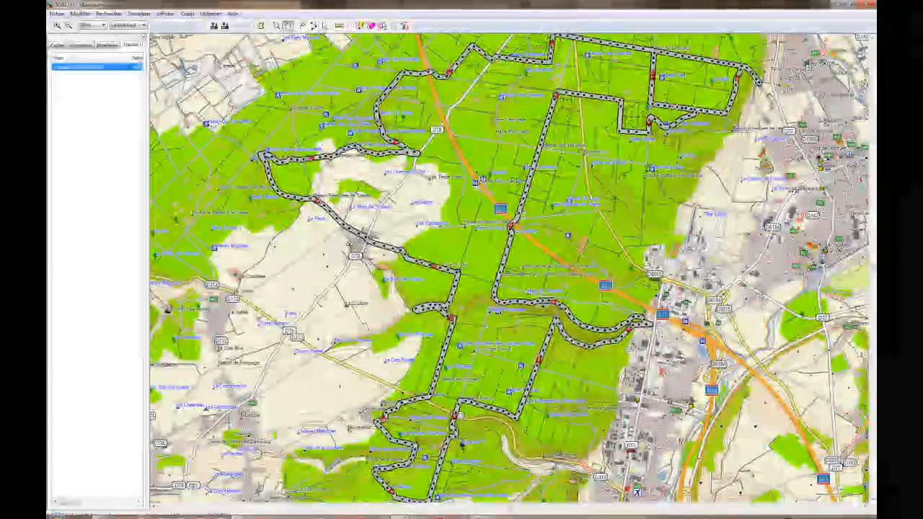
Step: Switch to the utgtrack-5904 document and zoom to its 34.1 km Trk001 loop
{"action": "mouse_move", "coordinate": [240, 513]}
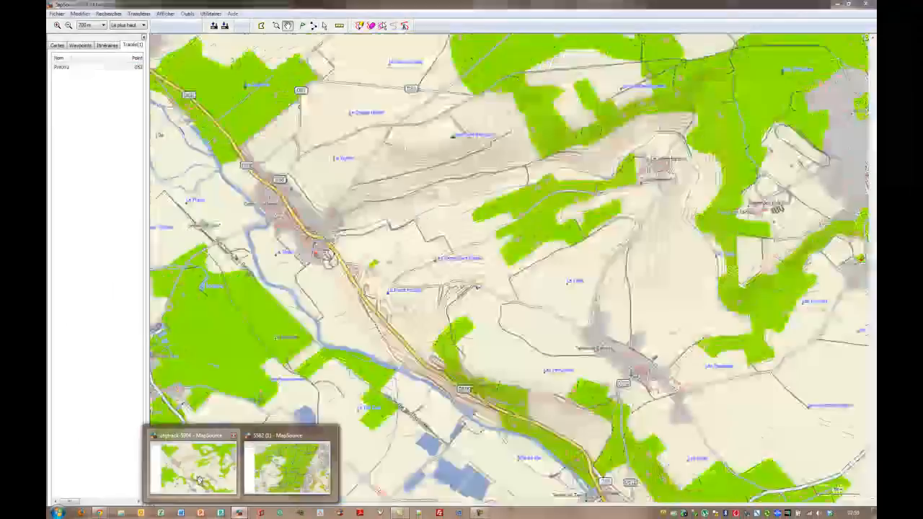
{"action": "left_click", "coordinate": [200, 481]}
{"action": "left_click", "coordinate": [76, 69]}
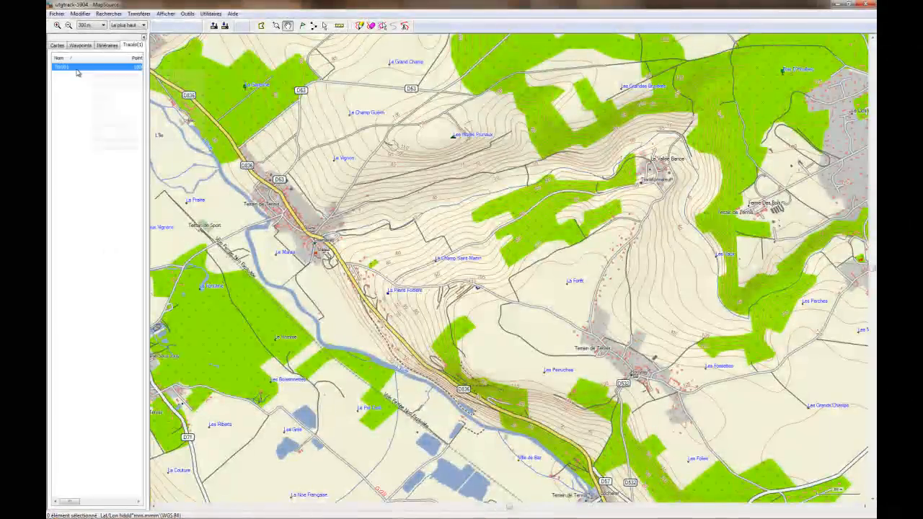
{"action": "right_click", "coordinate": [76, 69]}
{"action": "left_click", "coordinate": [120, 141]}
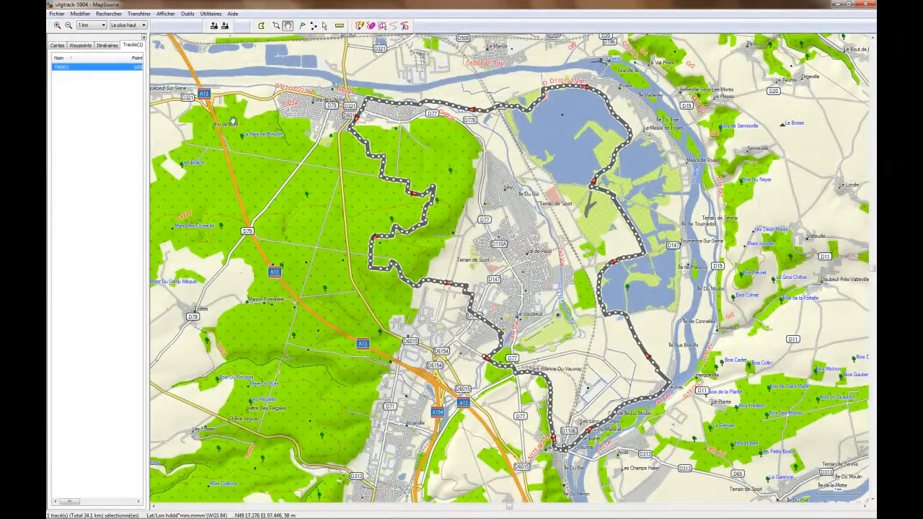
{"action": "right_click", "coordinate": [80, 70]}
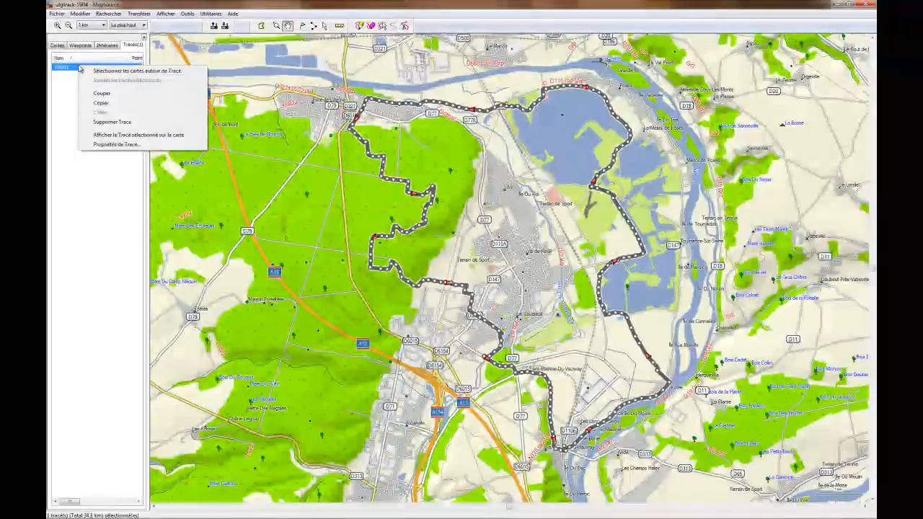
Step: Copy Trk001 and paste it into the Forêt de Bord document beside Parcours Foret de Bord
{"action": "left_click", "coordinate": [104, 105]}
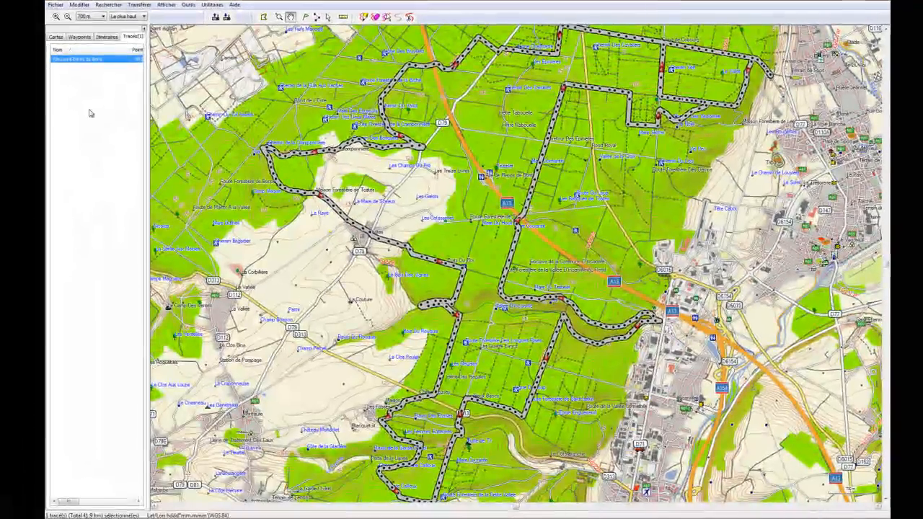
{"action": "right_click", "coordinate": [89, 112]}
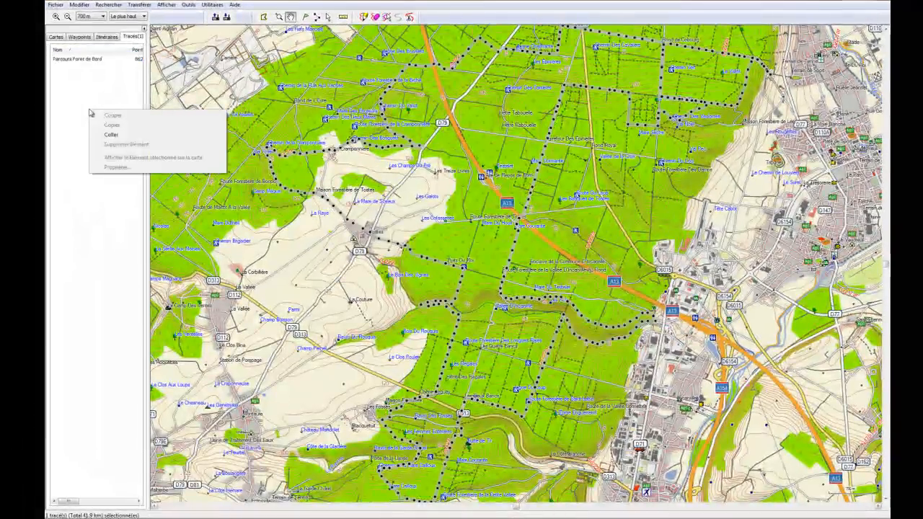
{"action": "left_click", "coordinate": [124, 134]}
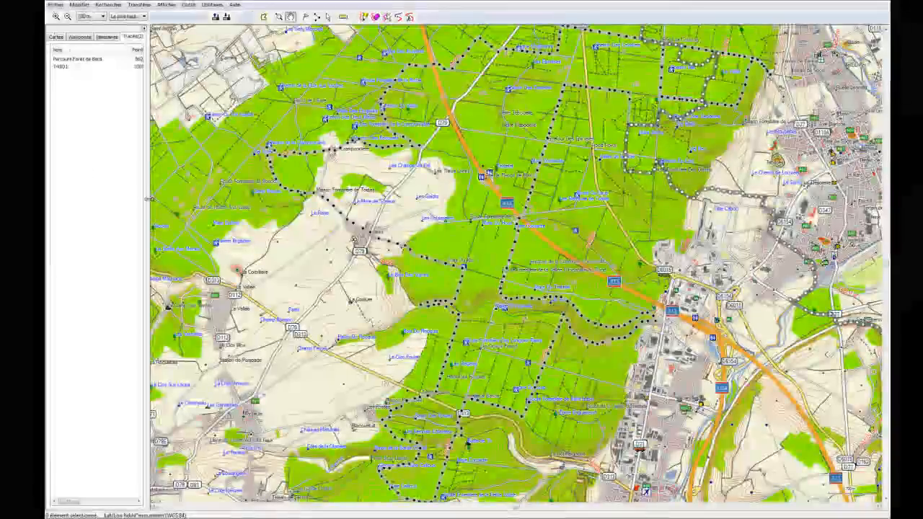
{"action": "left_click", "coordinate": [82, 59]}
{"action": "left_click", "coordinate": [61, 66]}
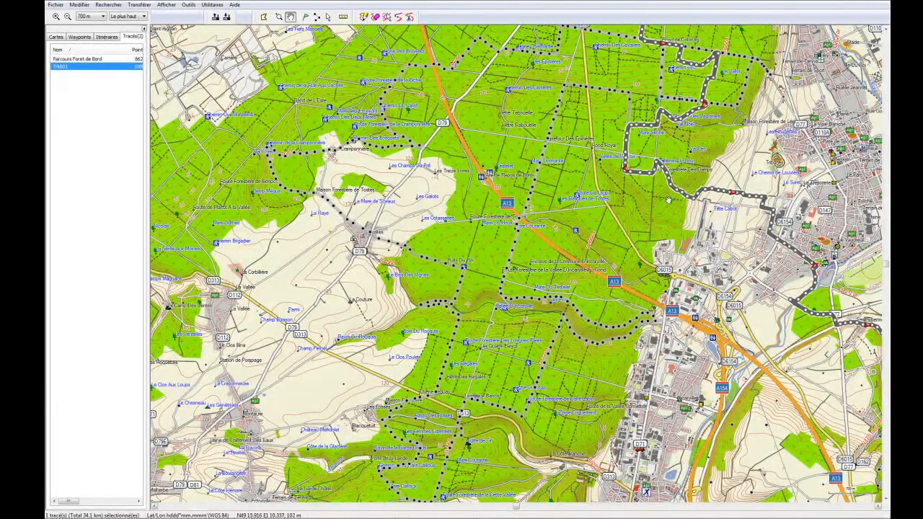
{"action": "left_click", "coordinate": [82, 58]}
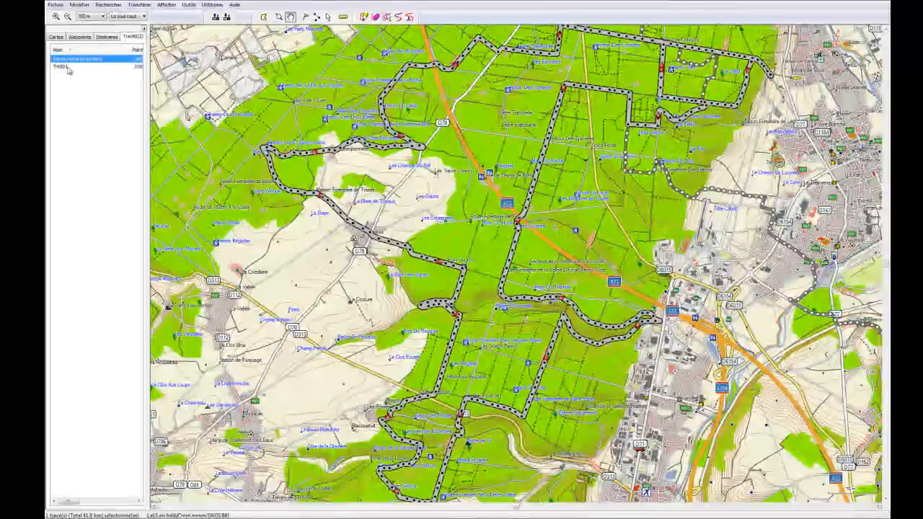
{"action": "left_click_drag", "start_coordinate": [600, 150], "coordinate": [476, 389]}
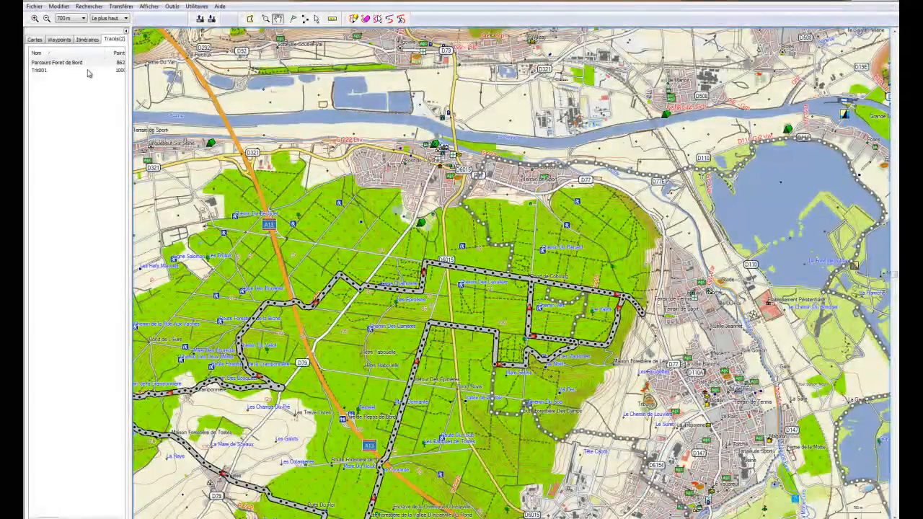
Step: Colour the Parcours Foret de Bord track blue (Bleu) in its track properties
{"action": "right_click", "coordinate": [84, 67]}
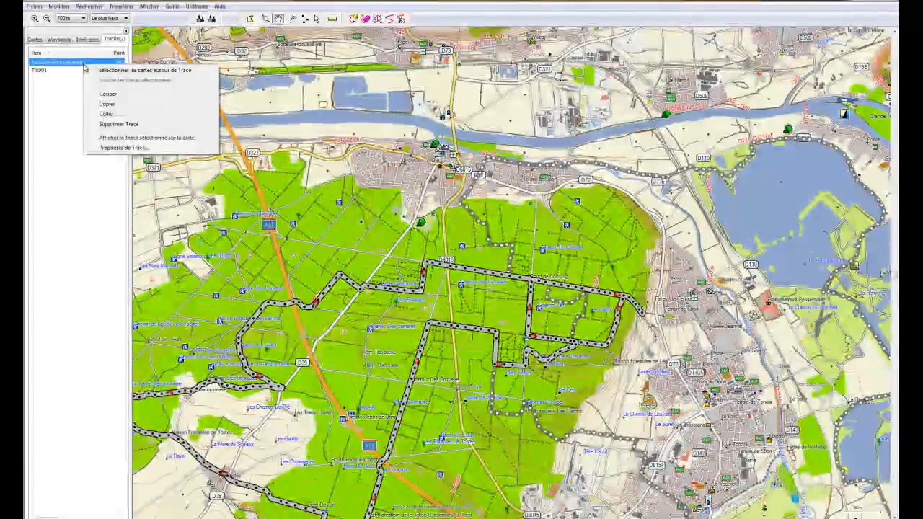
{"action": "left_click", "coordinate": [123, 148]}
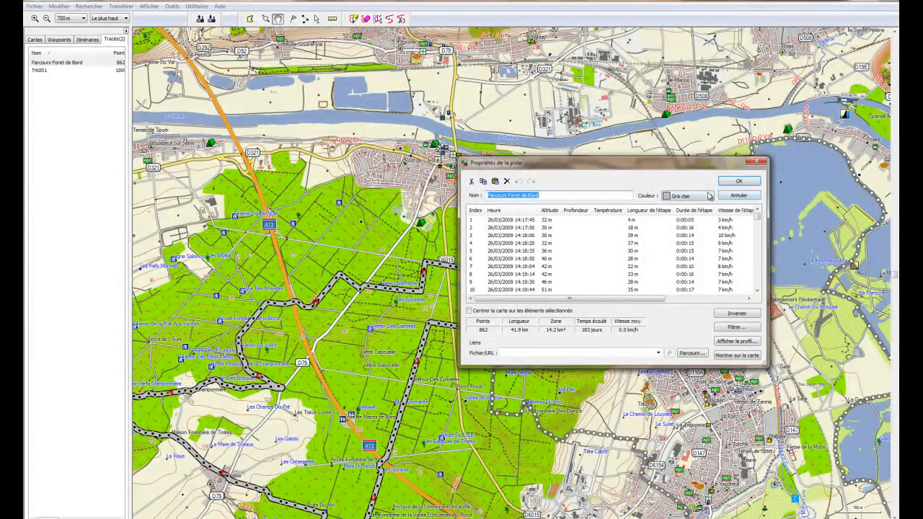
{"action": "left_click", "coordinate": [709, 195]}
{"action": "left_click", "coordinate": [678, 245]}
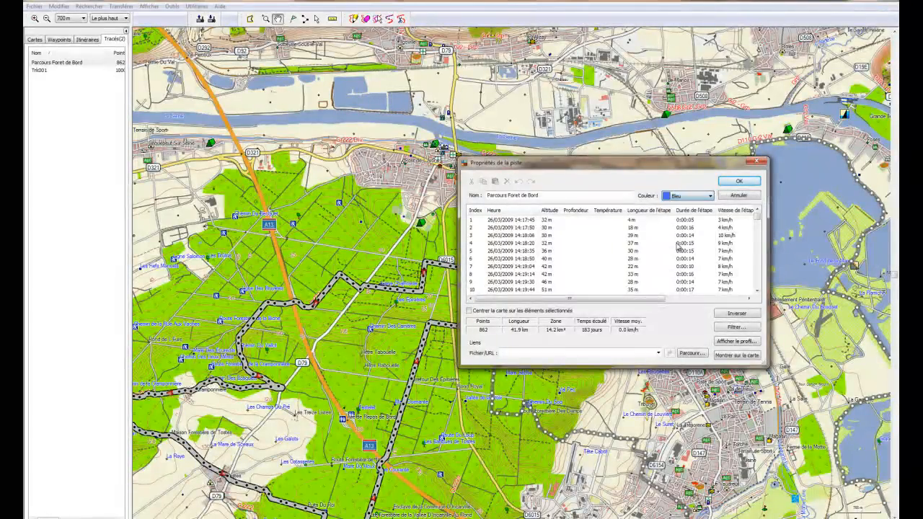
{"action": "left_click", "coordinate": [737, 182]}
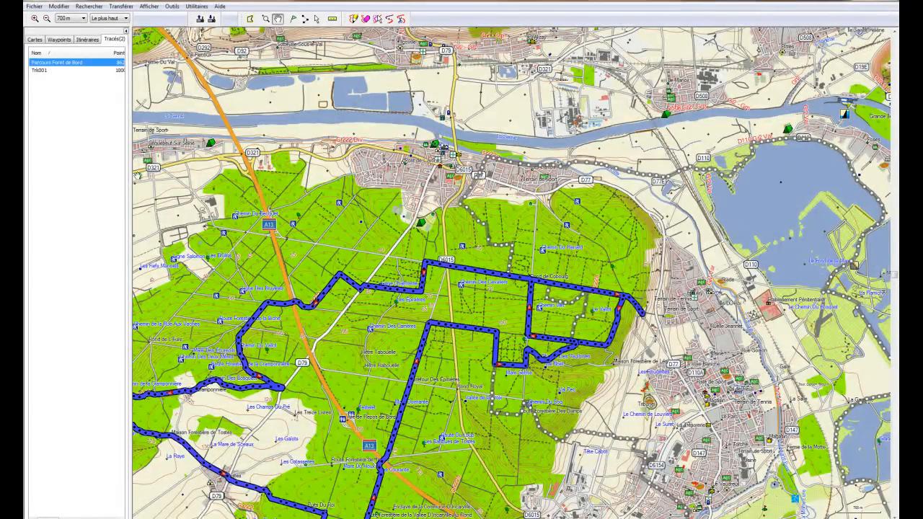
Step: Colour the Trk001 track Magenta and frame both overlapping tracks in view
{"action": "left_click", "coordinate": [40, 70]}
{"action": "right_click", "coordinate": [41, 69]}
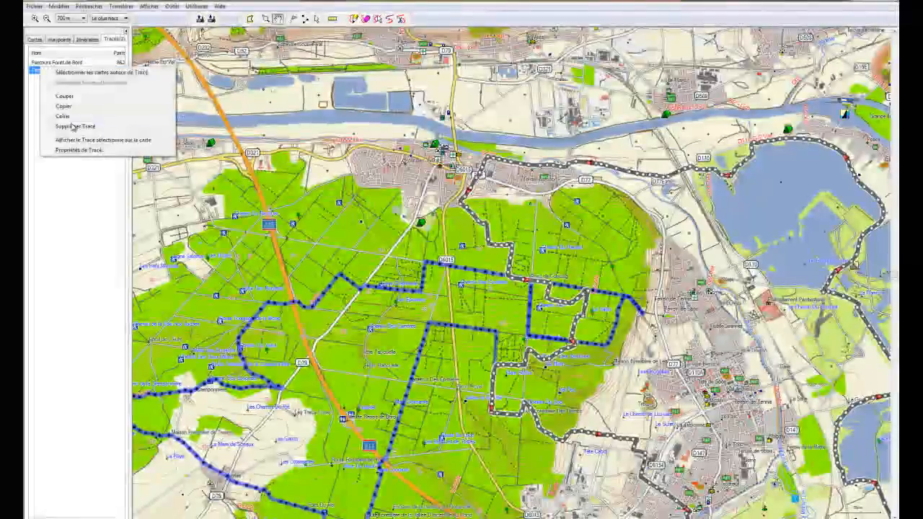
{"action": "left_click", "coordinate": [80, 150]}
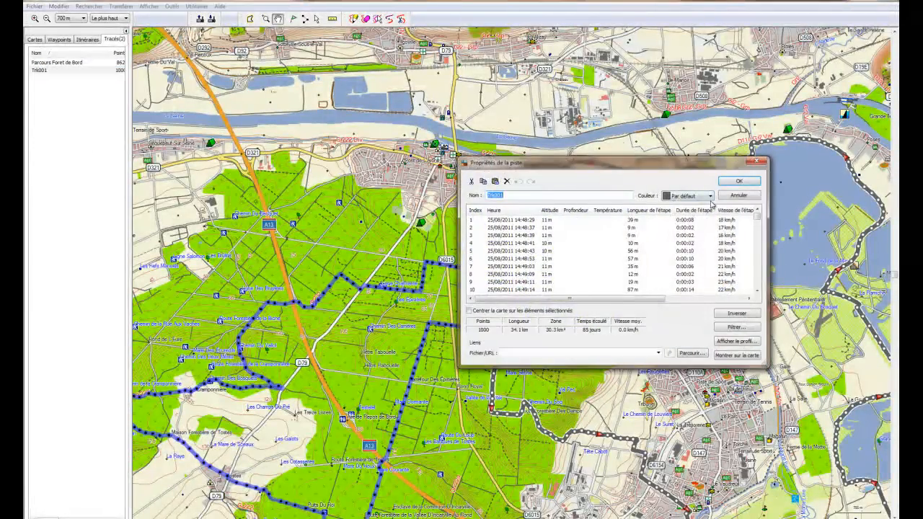
{"action": "left_click_drag", "start_coordinate": [709, 225], "coordinate": [710, 253]}
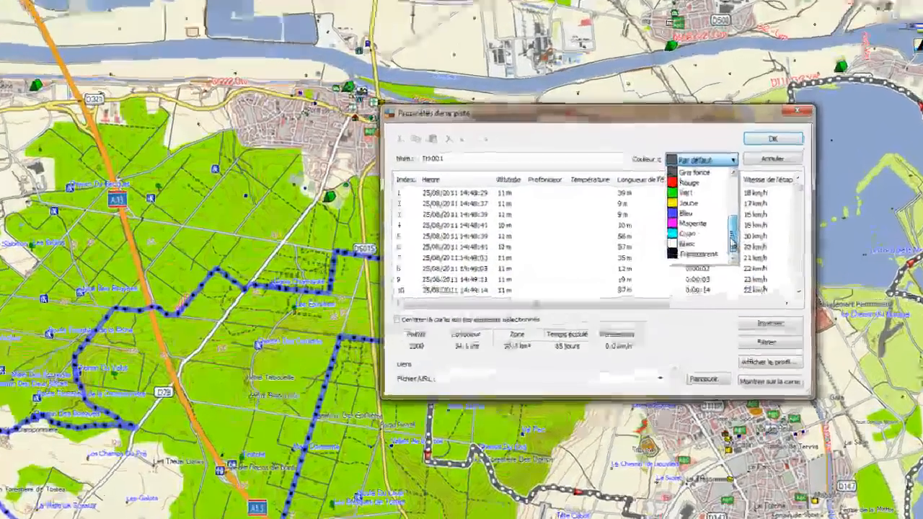
{"action": "left_click", "coordinate": [705, 216]}
{"action": "left_click", "coordinate": [789, 119]}
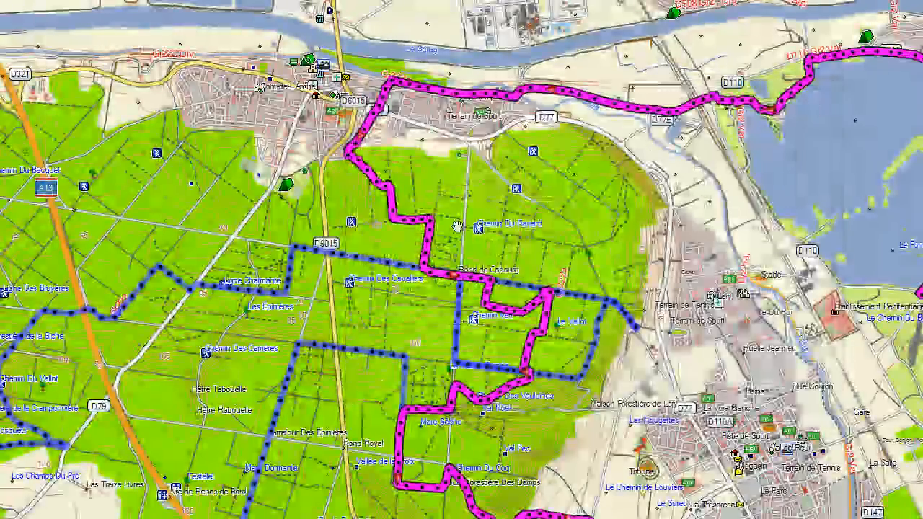
{"action": "left_click_drag", "start_coordinate": [193, 285], "coordinate": [99, 222]}
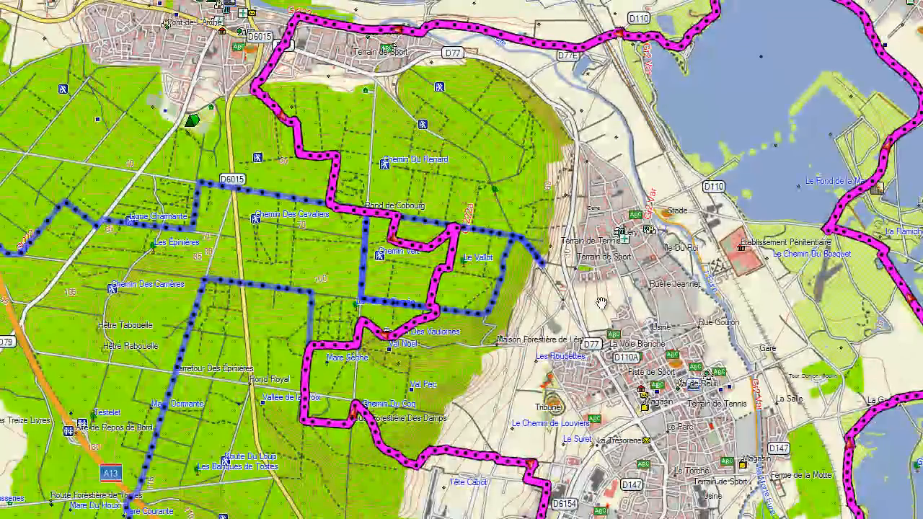
{"action": "left_click_drag", "start_coordinate": [267, 461], "coordinate": [289, 330]}
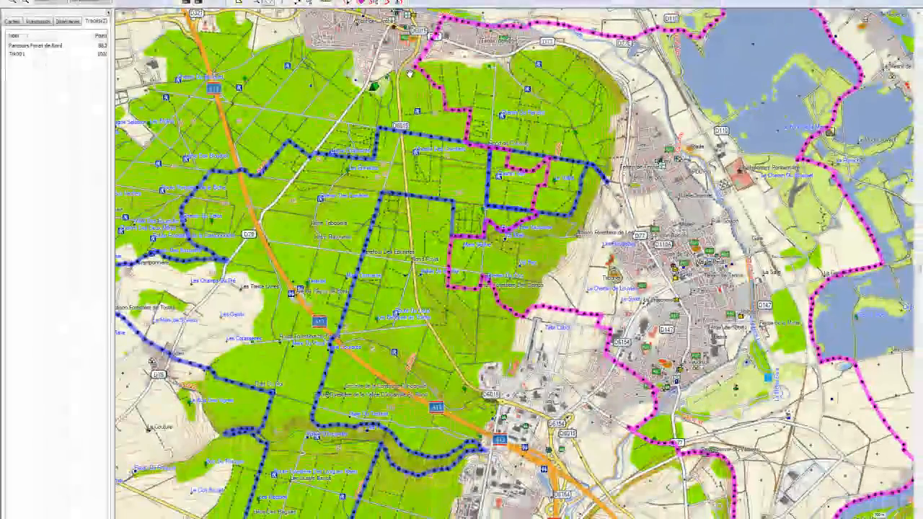
{"action": "left_click_drag", "start_coordinate": [410, 73], "coordinate": [400, 114]}
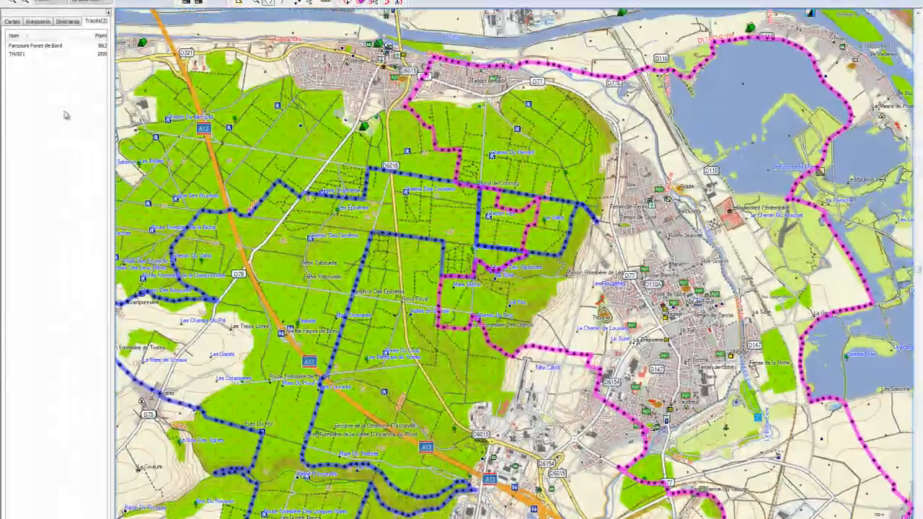
{"action": "left_click", "coordinate": [18, 54]}
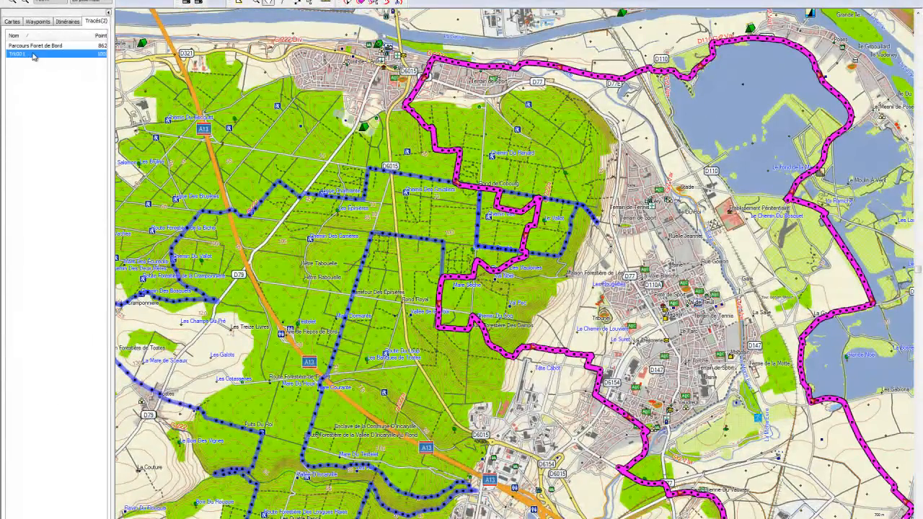
{"action": "right_click", "coordinate": [32, 56]}
{"action": "left_click", "coordinate": [79, 144]}
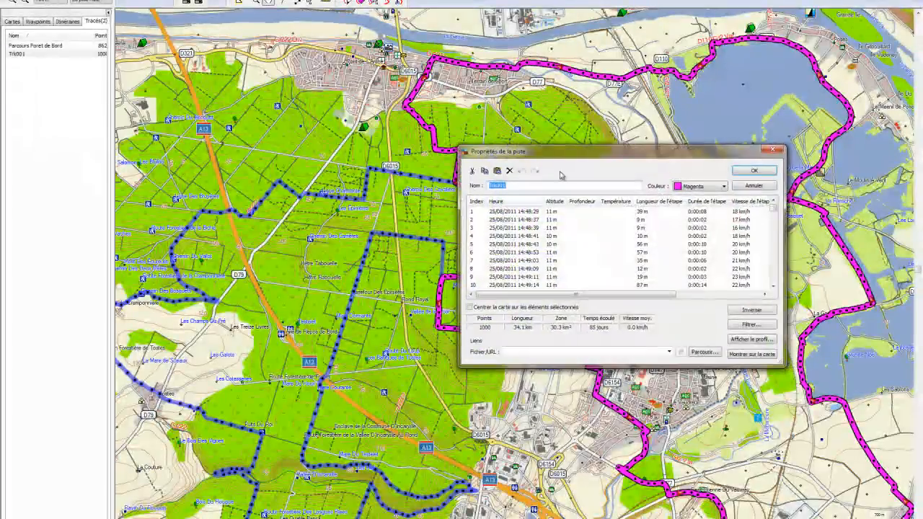
{"action": "left_click_drag", "start_coordinate": [587, 154], "coordinate": [173, 102]}
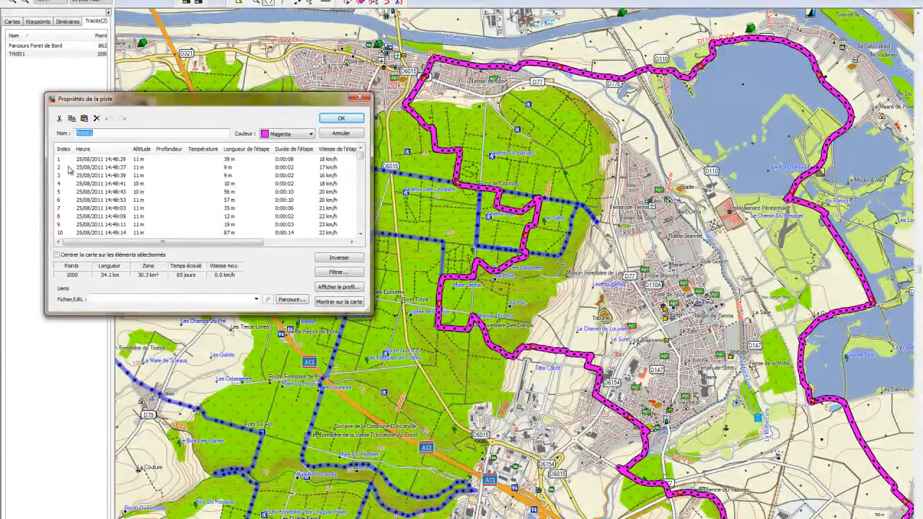
{"action": "left_click", "coordinate": [88, 159]}
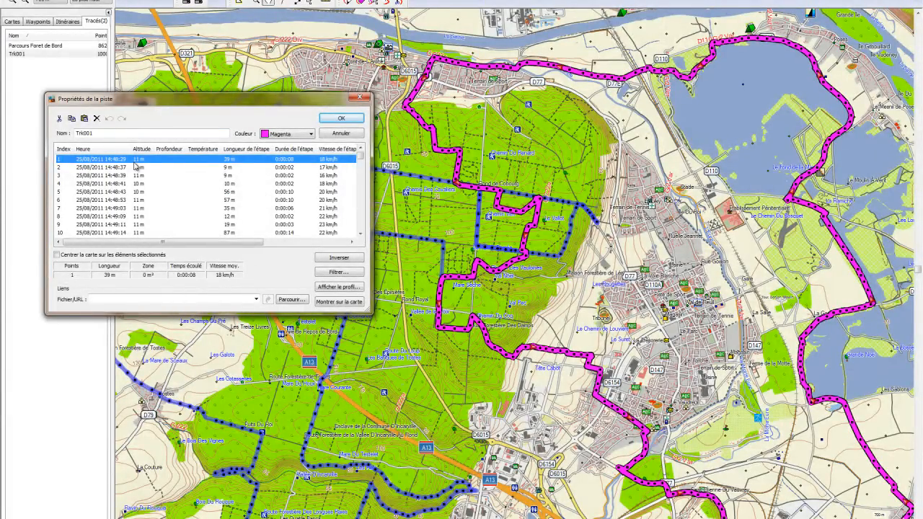
{"action": "left_click", "coordinate": [341, 118]}
{"action": "left_click_drag", "start_coordinate": [631, 216], "coordinate": [555, 47]}
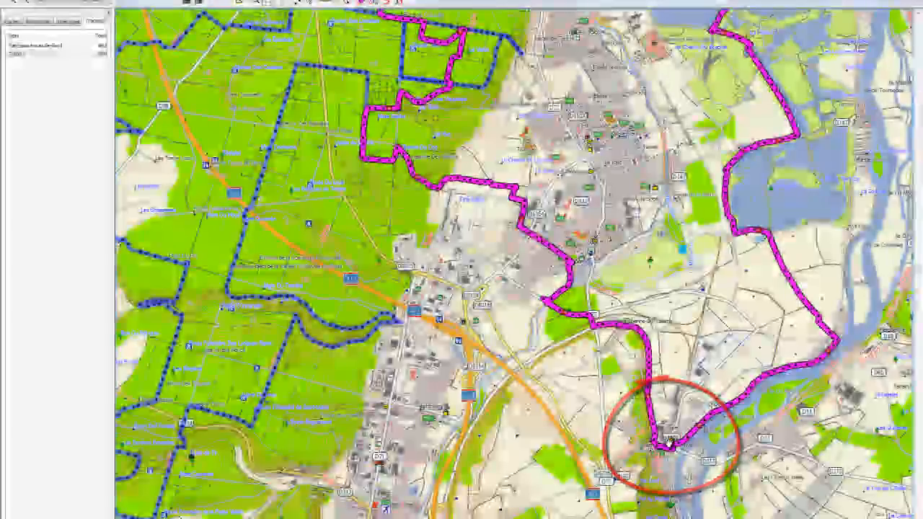
Step: Pan north along the magenta Trk001 track and zoom to centre its Saint-Cyr town section
{"action": "left_click_drag", "start_coordinate": [610, 107], "coordinate": [616, 142]}
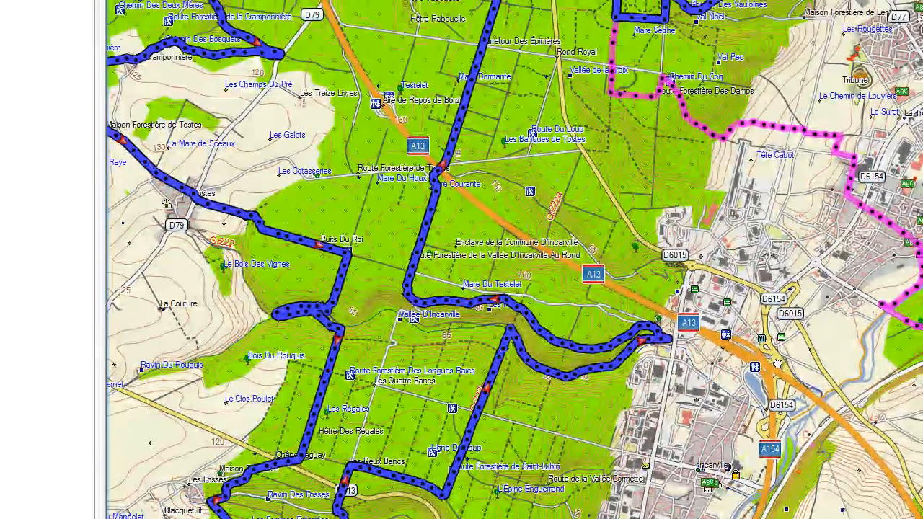
{"action": "left_click_drag", "start_coordinate": [777, 363], "coordinate": [653, 387]}
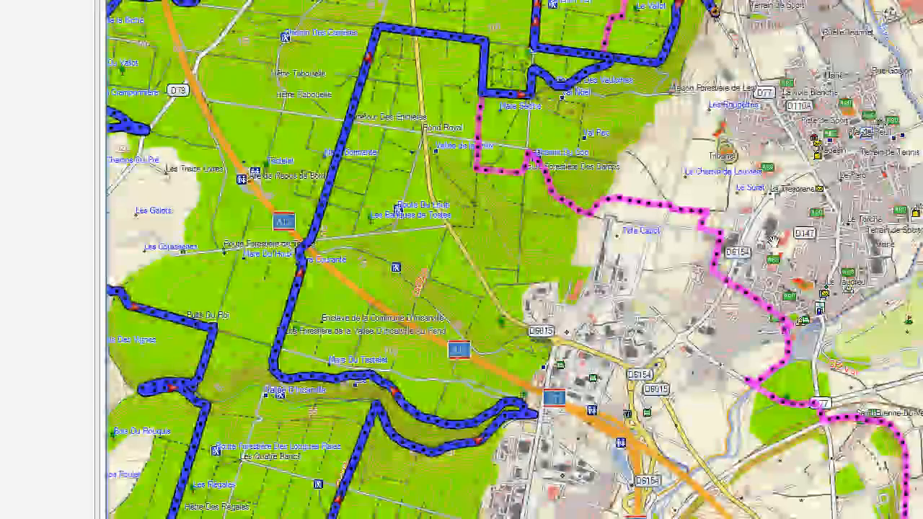
{"action": "left_click_drag", "start_coordinate": [708, 371], "coordinate": [694, 443]}
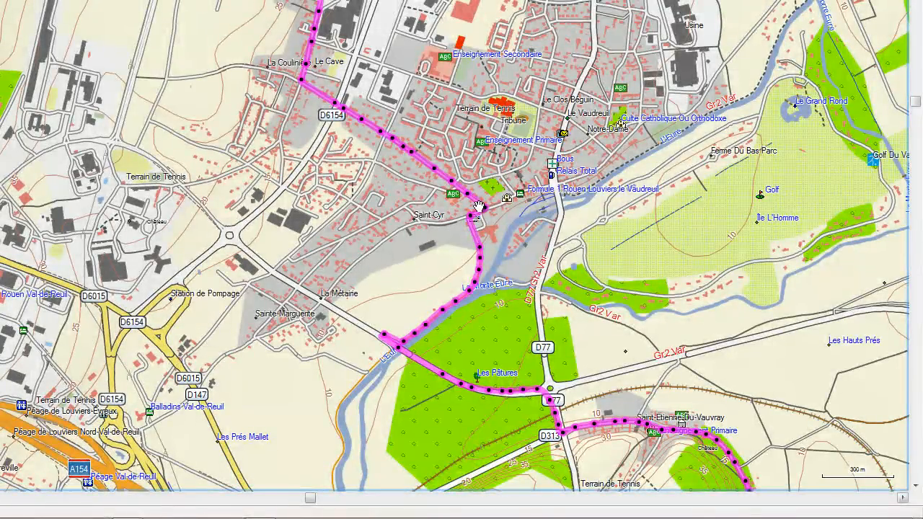
{"action": "scroll", "coordinate": [478, 207], "scroll_direction": "down", "scroll_amount": 2}
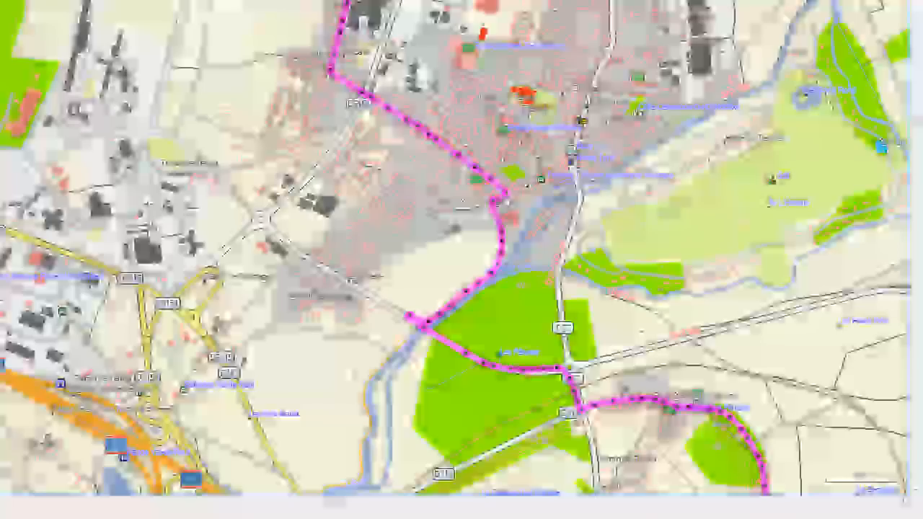
{"action": "scroll", "coordinate": [503, 200], "scroll_direction": "up", "scroll_amount": 1}
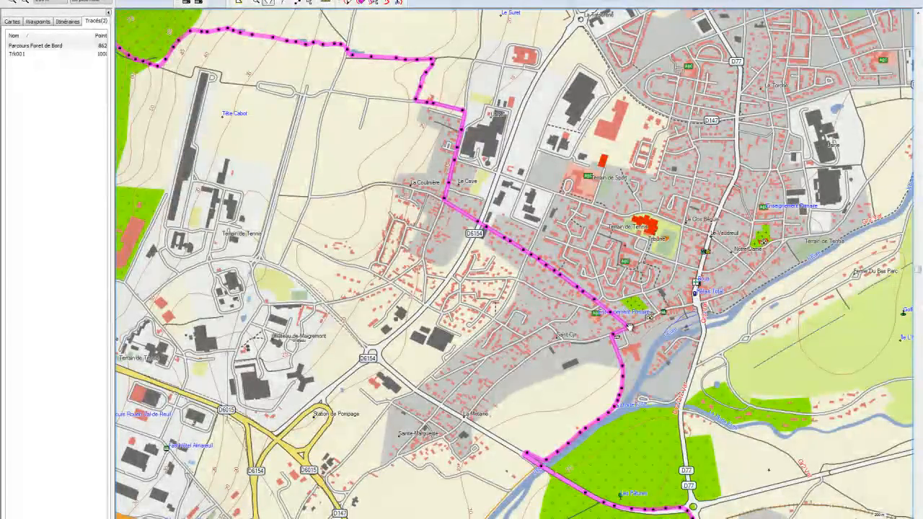
{"action": "left_click_drag", "start_coordinate": [436, 377], "coordinate": [411, 339]}
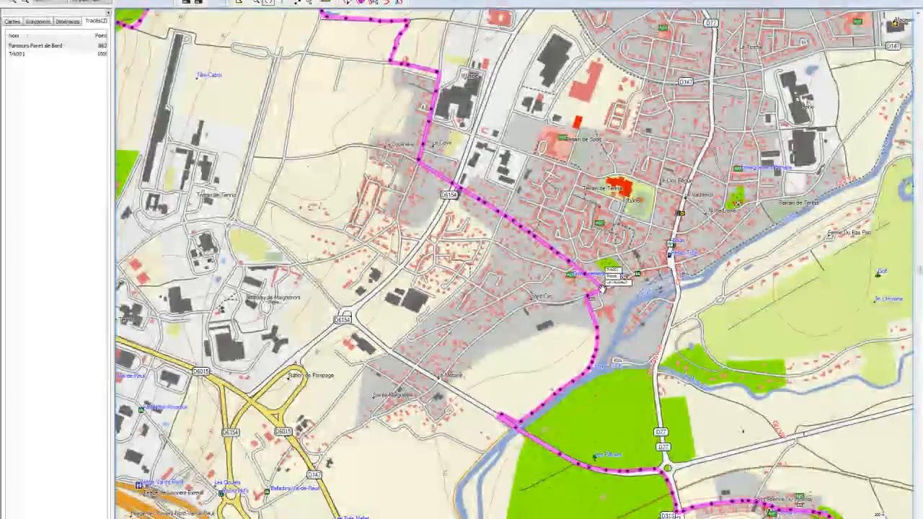
Step: Open Trk001's track properties and reverse the order of its points
{"action": "left_click", "coordinate": [21, 54]}
{"action": "right_click", "coordinate": [20, 54]}
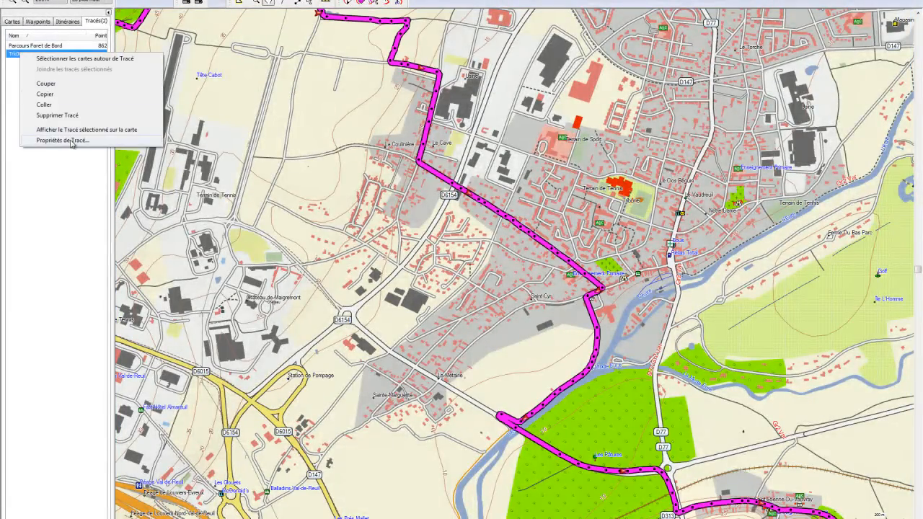
{"action": "left_click", "coordinate": [69, 143]}
{"action": "left_click_drag", "start_coordinate": [173, 105], "coordinate": [124, 261]}
{"action": "left_click_drag", "start_coordinate": [173, 208], "coordinate": [213, 124]}
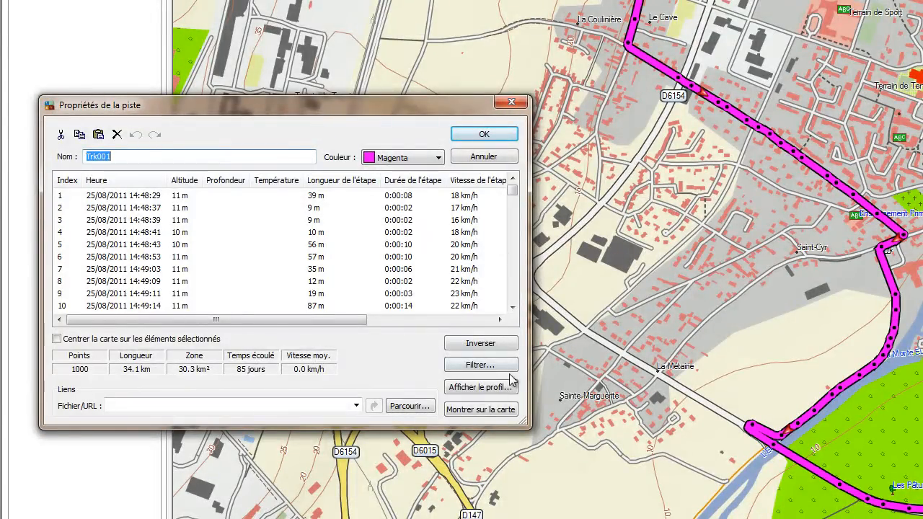
{"action": "left_click", "coordinate": [480, 344]}
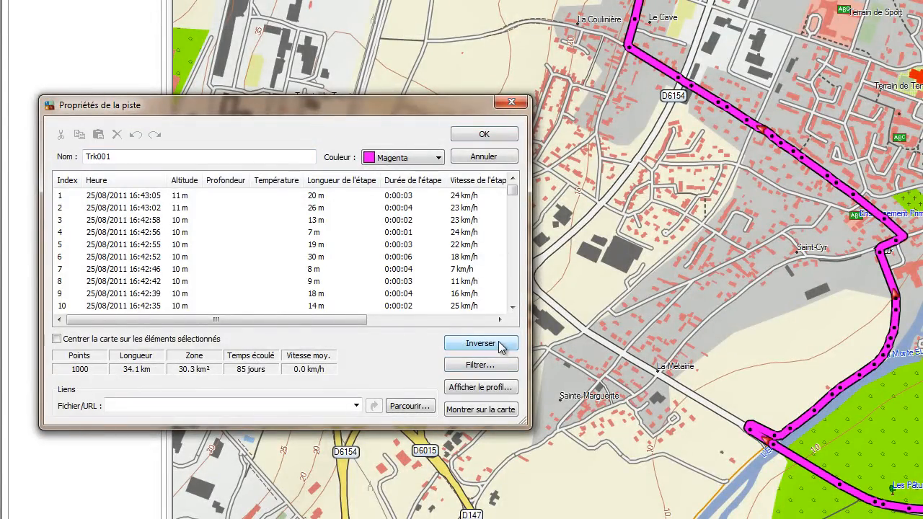
Step: Step through Trk001's points to find point 138, where the repeated town stretch begins
{"action": "left_click", "coordinate": [144, 197]}
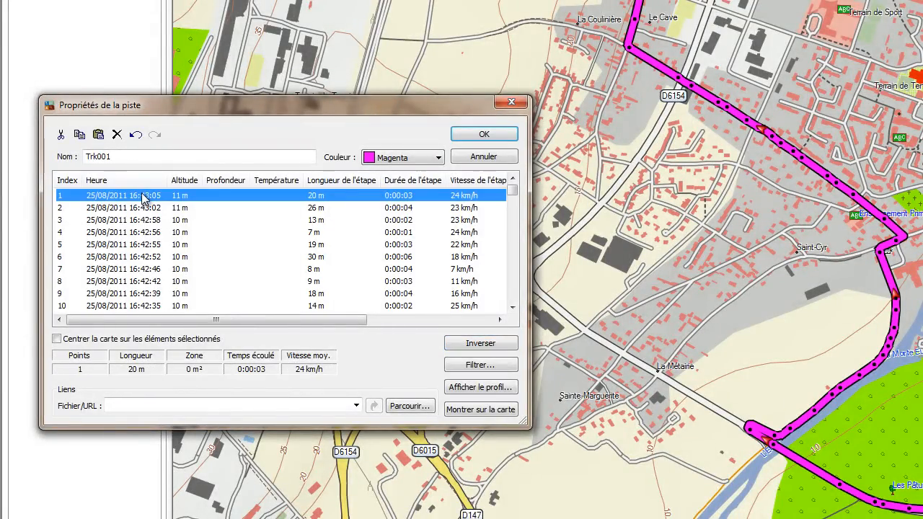
{"action": "key", "text": "Down"}
{"action": "key", "text": "Down"}
{"action": "key", "text": "Down"}
{"action": "key", "text": "Down"}
{"action": "key", "text": "Down"}
{"action": "key", "text": "Down"}
{"action": "key", "text": "Down"}
{"action": "key", "text": "Down"}
{"action": "key", "text": "Down"}
{"action": "key", "text": "Down"}
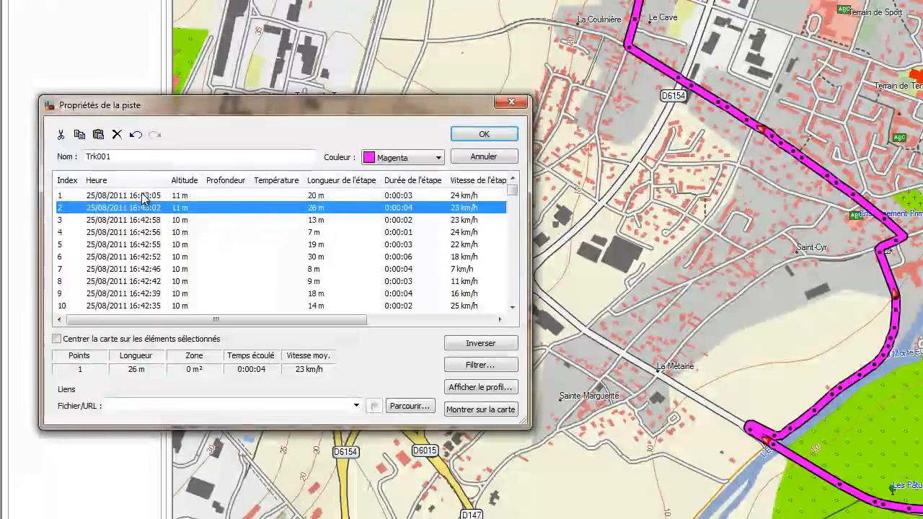
{"action": "key", "text": "Down"}
{"action": "key", "text": "Down"}
{"action": "key", "text": "Down"}
{"action": "key", "text": "Down"}
{"action": "key", "text": "Down"}
{"action": "key", "text": "Down"}
{"action": "key", "text": "Down"}
{"action": "key", "text": "Down"}
{"action": "key", "text": "Down"}
{"action": "key", "text": "Down"}
{"action": "key", "text": "Down"}
{"action": "key", "text": "Down"}
{"action": "key", "text": "Down"}
{"action": "key", "text": "Down"}
{"action": "key", "text": "Down"}
{"action": "key", "text": "Down"}
{"action": "key", "text": "Down"}
{"action": "key", "text": "Down"}
{"action": "key", "text": "Down"}
{"action": "key", "text": "Down"}
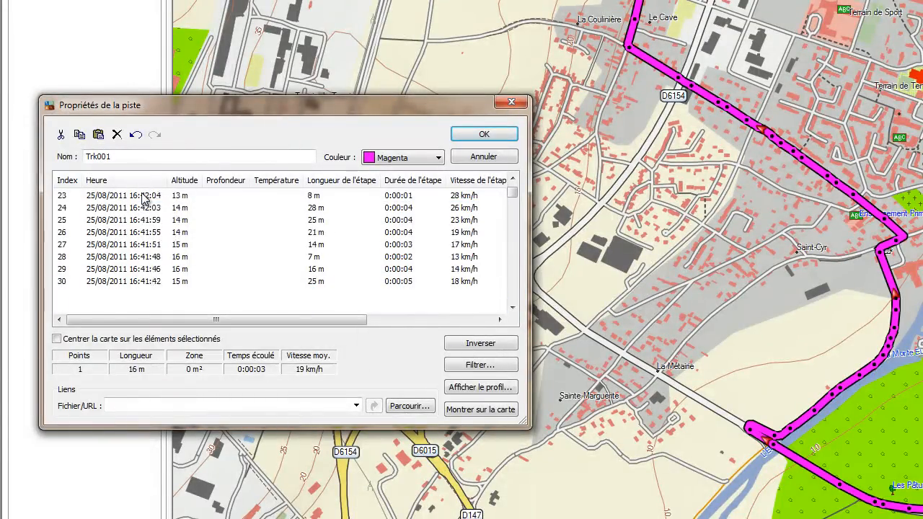
{"action": "key", "text": "Down"}
{"action": "key", "text": "Down"}
{"action": "key", "text": "Down"}
{"action": "key", "text": "Down"}
{"action": "key", "text": "Down"}
{"action": "key", "text": "Down"}
{"action": "key", "text": "Down"}
{"action": "key", "text": "Down"}
{"action": "key", "text": "Down"}
{"action": "key", "text": "Down"}
{"action": "key", "text": "Down"}
{"action": "key", "text": "Down"}
{"action": "key", "text": "Down"}
{"action": "key", "text": "Down"}
{"action": "key", "text": "Down"}
{"action": "key", "text": "Down"}
{"action": "key", "text": "Down"}
{"action": "key", "text": "Down"}
{"action": "key", "text": "Down"}
{"action": "key", "text": "Down"}
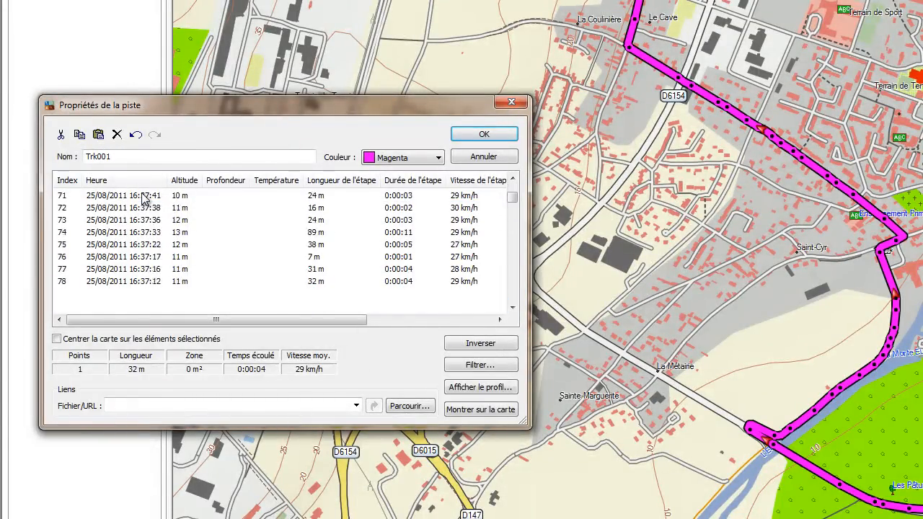
{"action": "key", "text": "Down"}
{"action": "key", "text": "Down"}
{"action": "key", "text": "Down"}
{"action": "key", "text": "Down"}
{"action": "key", "text": "Down"}
{"action": "key", "text": "Down"}
{"action": "key", "text": "Down"}
{"action": "key", "text": "Down"}
{"action": "key", "text": "Down"}
{"action": "key", "text": "Down"}
{"action": "key", "text": "Down"}
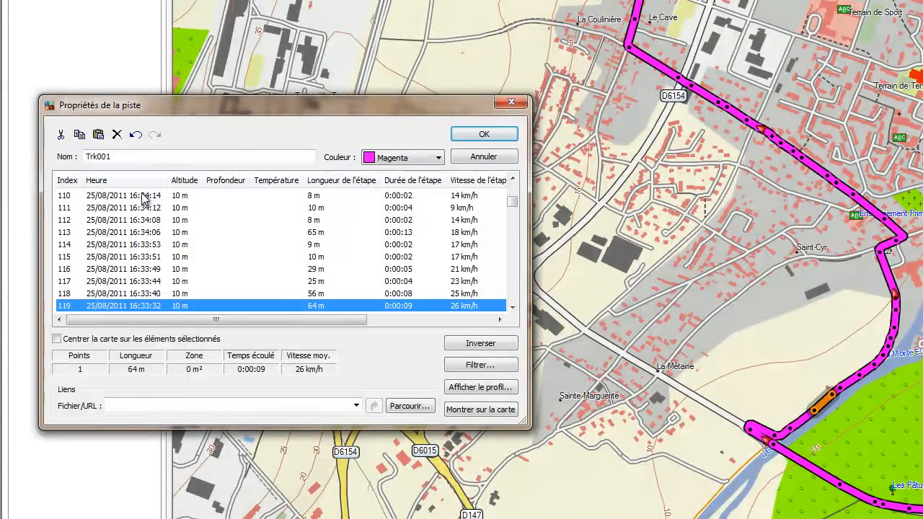
{"action": "key", "text": "Down"}
{"action": "key", "text": "Down"}
{"action": "key", "text": "Down"}
{"action": "key", "text": "Down"}
{"action": "key", "text": "Down"}
{"action": "key", "text": "Down"}
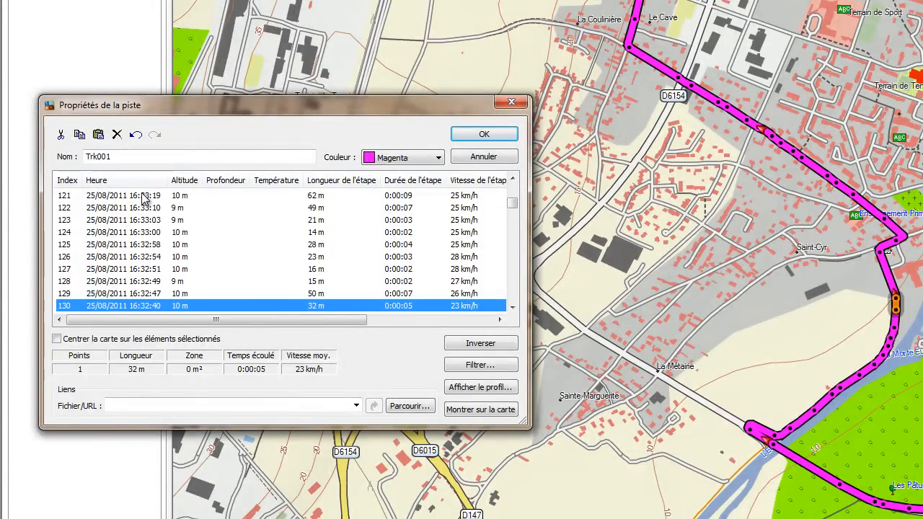
{"action": "key", "text": "Down"}
{"action": "key", "text": "Down"}
{"action": "key", "text": "Down"}
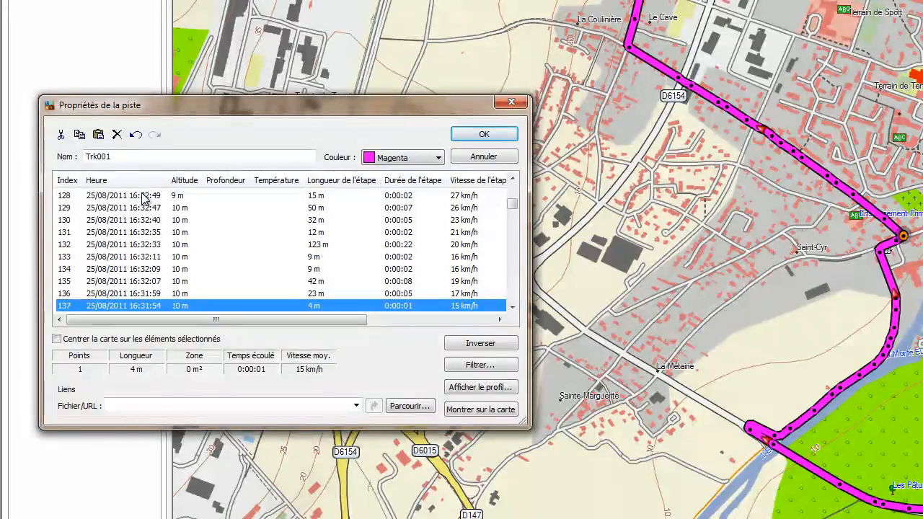
{"action": "key", "text": "Up"}
{"action": "key", "text": "Down"}
{"action": "key", "text": "Up"}
{"action": "key", "text": "Up"}
{"action": "key", "text": "Up"}
{"action": "key", "text": "Up"}
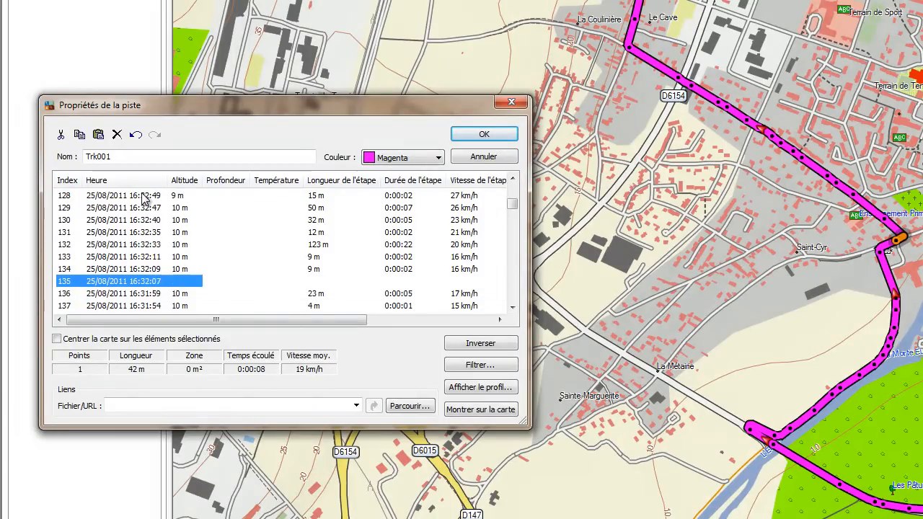
{"action": "key", "text": "Up"}
{"action": "key", "text": "Down"}
{"action": "key", "text": "Down"}
{"action": "key", "text": "Down"}
{"action": "key", "text": "Down"}
{"action": "key", "text": "Down"}
{"action": "key", "text": "Down"}
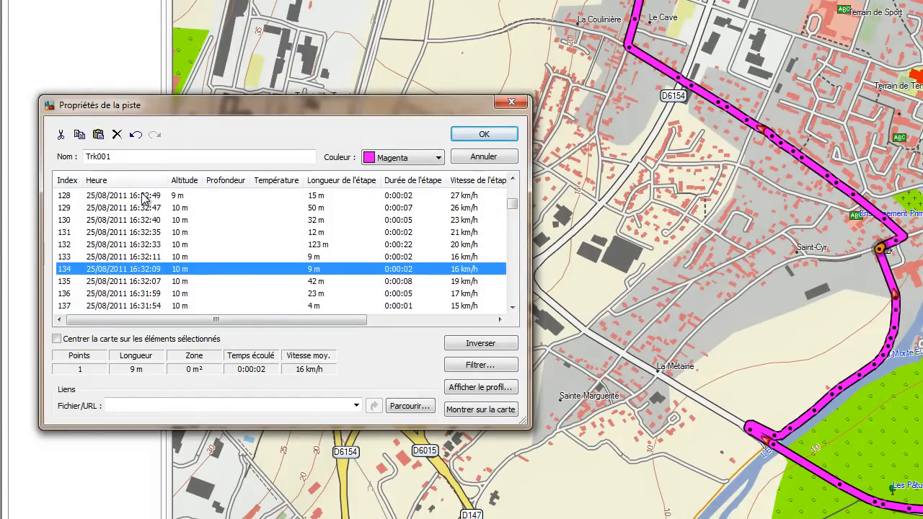
{"action": "key", "text": "Down"}
{"action": "key", "text": "Up"}
{"action": "key", "text": "Up"}
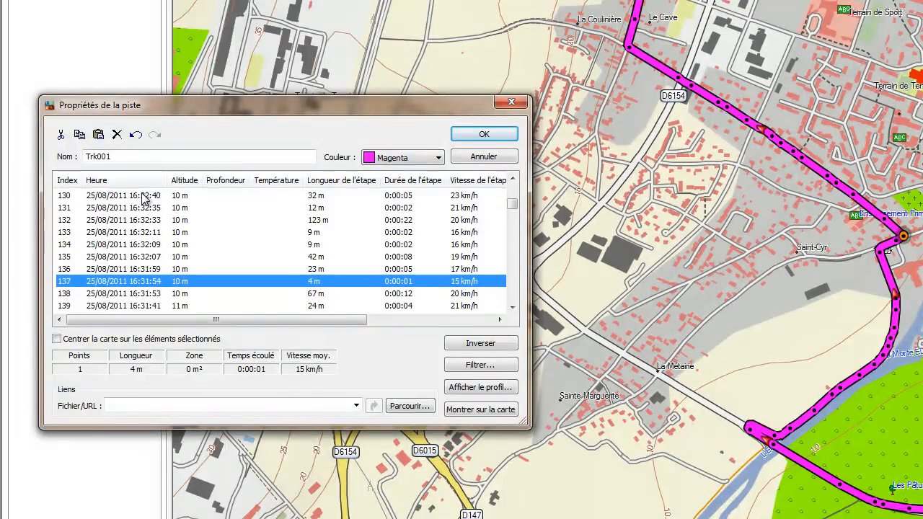
{"action": "key", "text": "Down"}
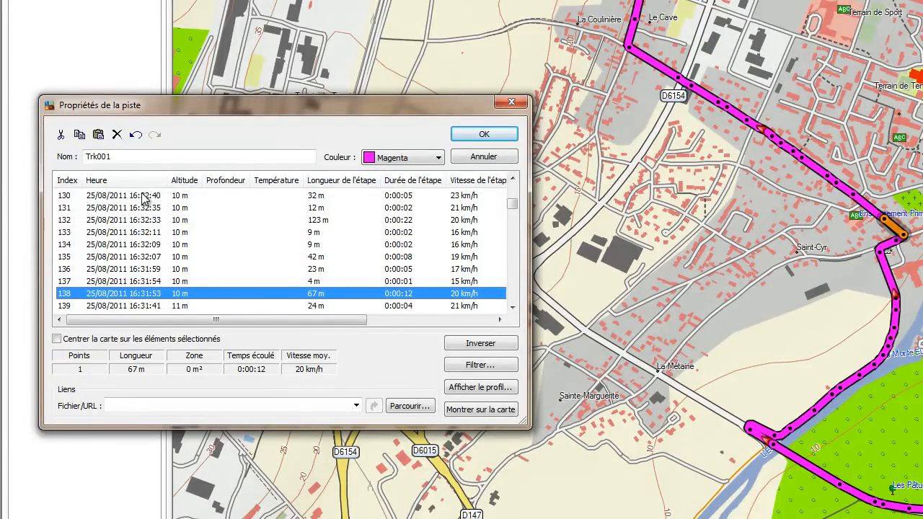
Step: Extend the selection from point 138 through 181, marking the 44-point D6154 stretch
{"action": "key", "text": "shift+Down"}
{"action": "key", "text": "shift+Down"}
{"action": "key", "text": "shift+Down"}
{"action": "key", "text": "shift+Down"}
{"action": "key", "text": "shift+Down"}
{"action": "key", "text": "shift+Down"}
{"action": "key", "text": "shift+Down"}
{"action": "key", "text": "shift+Down"}
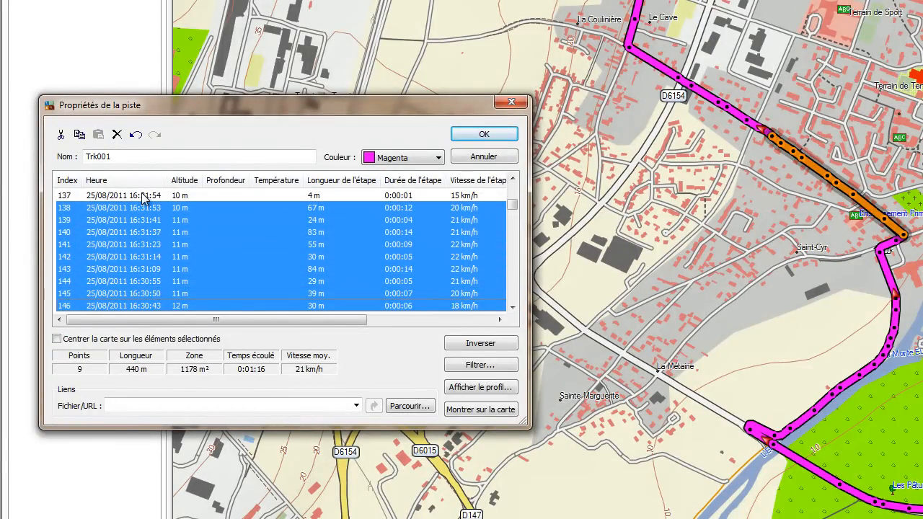
{"action": "key", "text": "shift+Down"}
{"action": "key", "text": "shift+Down"}
{"action": "key", "text": "shift+Down"}
{"action": "key", "text": "shift+Down"}
{"action": "key", "text": "shift+Down"}
{"action": "key", "text": "shift+Down"}
{"action": "key", "text": "shift+Down"}
{"action": "key", "text": "shift+Down"}
{"action": "key", "text": "shift+Down"}
{"action": "key", "text": "shift+Down"}
{"action": "key", "text": "shift+Down"}
{"action": "key", "text": "shift+Down"}
{"action": "key", "text": "shift+Down"}
{"action": "key", "text": "shift+Down"}
{"action": "key", "text": "shift+Down"}
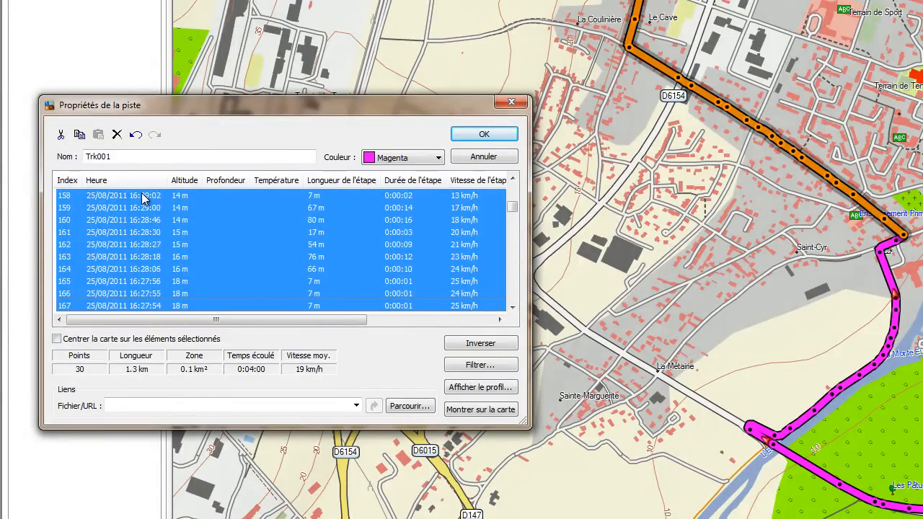
{"action": "key", "text": "shift+Down"}
{"action": "key", "text": "shift+Down"}
{"action": "key", "text": "shift+Down"}
{"action": "key", "text": "shift+Down"}
{"action": "key", "text": "shift+Down"}
{"action": "key", "text": "shift+Down"}
{"action": "key", "text": "shift+Down"}
{"action": "key", "text": "shift+Down"}
{"action": "key", "text": "shift+Down"}
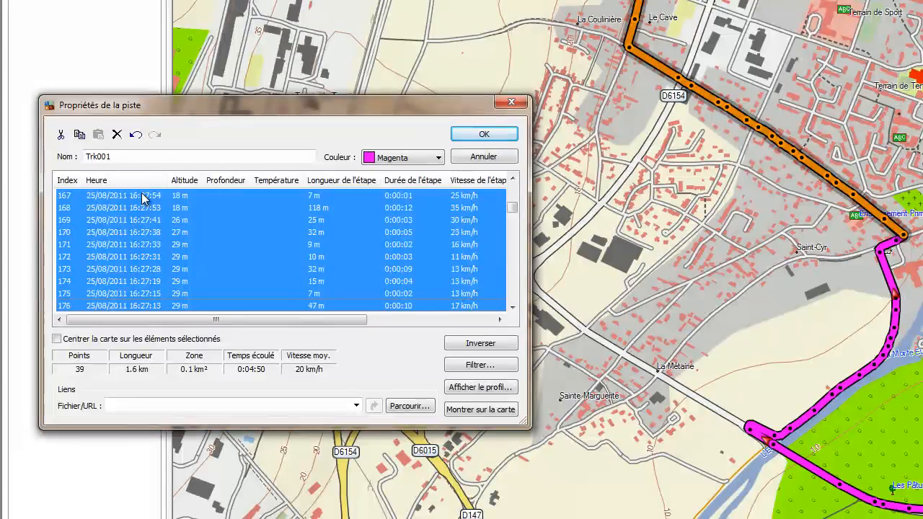
{"action": "key", "text": "shift+Down"}
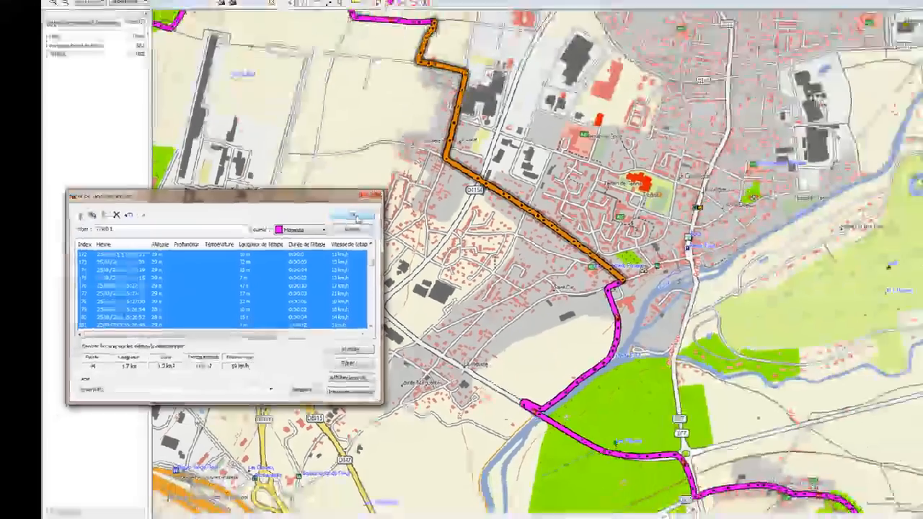
Step: Create a new track named Tracé from the marked points and colour it red (Rouge)
{"action": "left_click", "coordinate": [484, 134]}
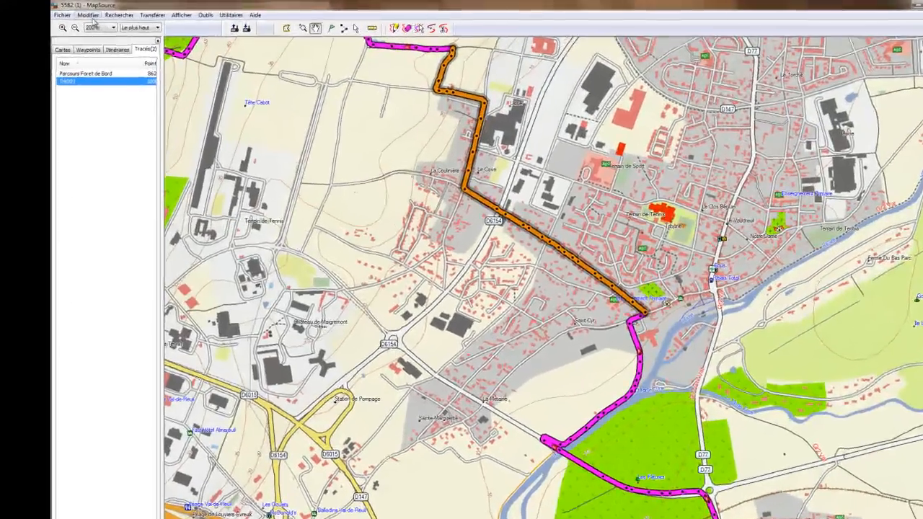
{"action": "left_click", "coordinate": [80, 13]}
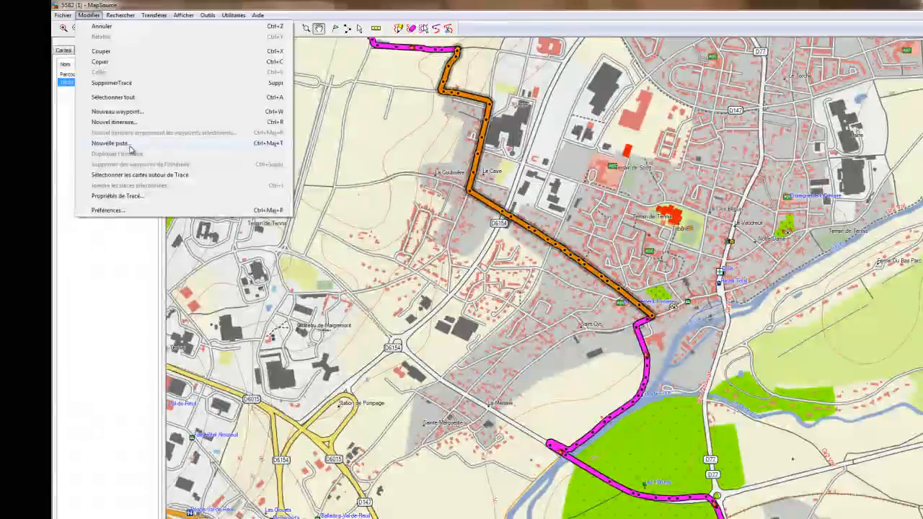
{"action": "left_click", "coordinate": [128, 144]}
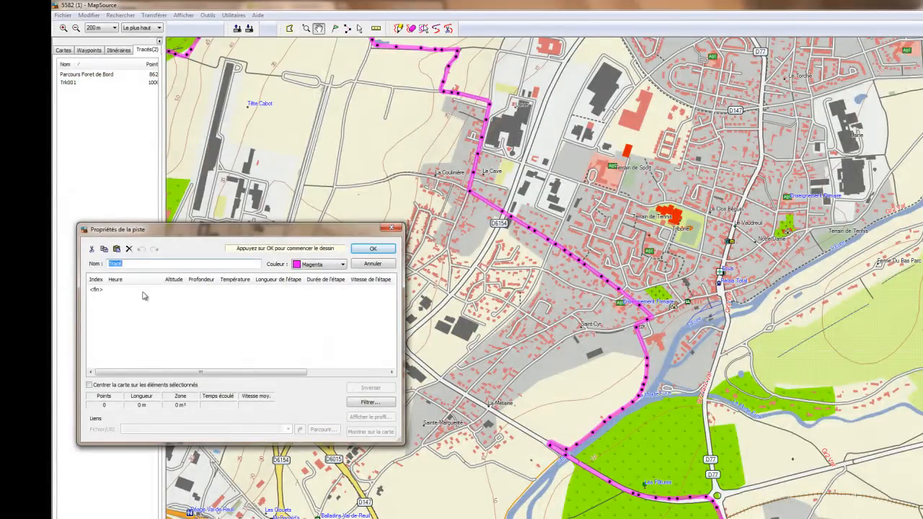
{"action": "left_click", "coordinate": [143, 291]}
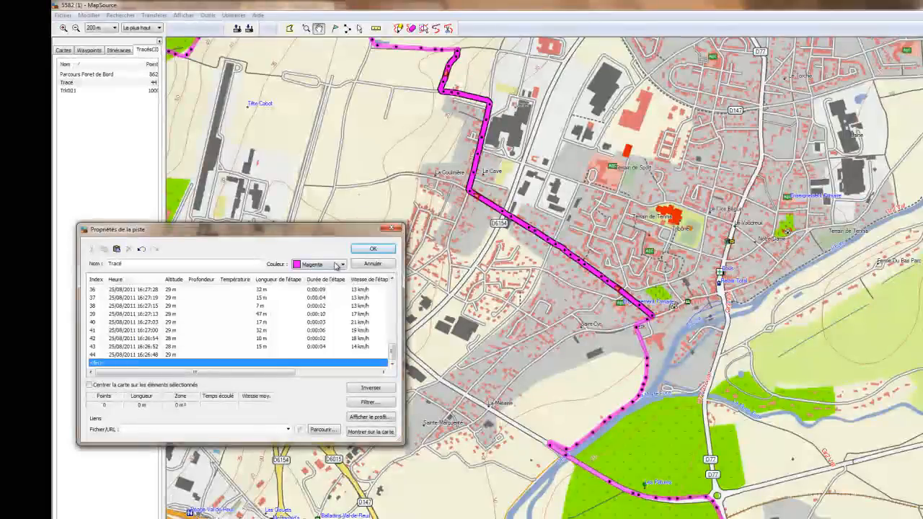
{"action": "left_click", "coordinate": [343, 264]}
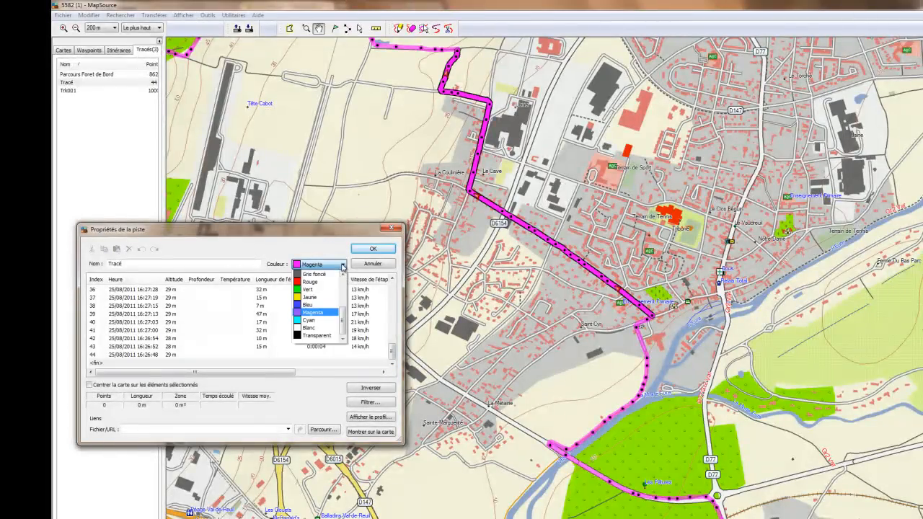
{"action": "left_click", "coordinate": [312, 283]}
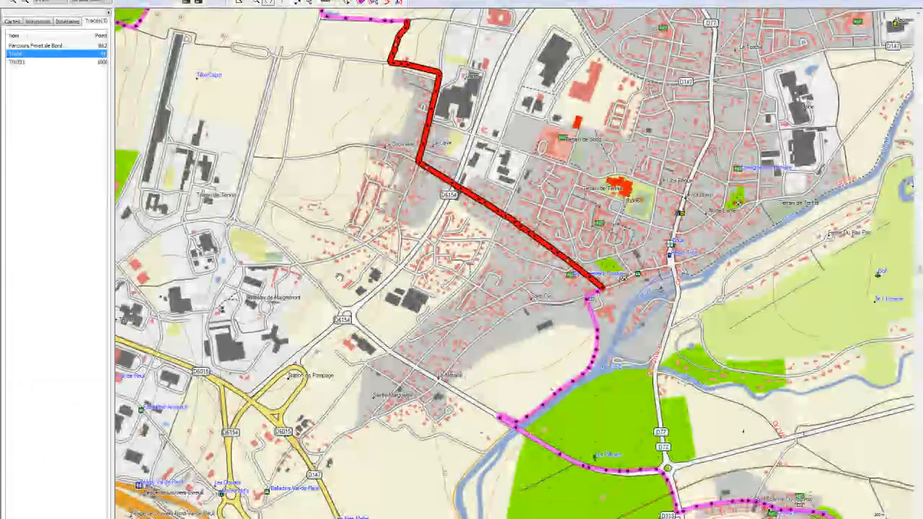
Step: Open Trk001's properties, dismiss them with Annuler, and deselect the track
{"action": "left_click_drag", "start_coordinate": [339, 277], "coordinate": [493, 468]}
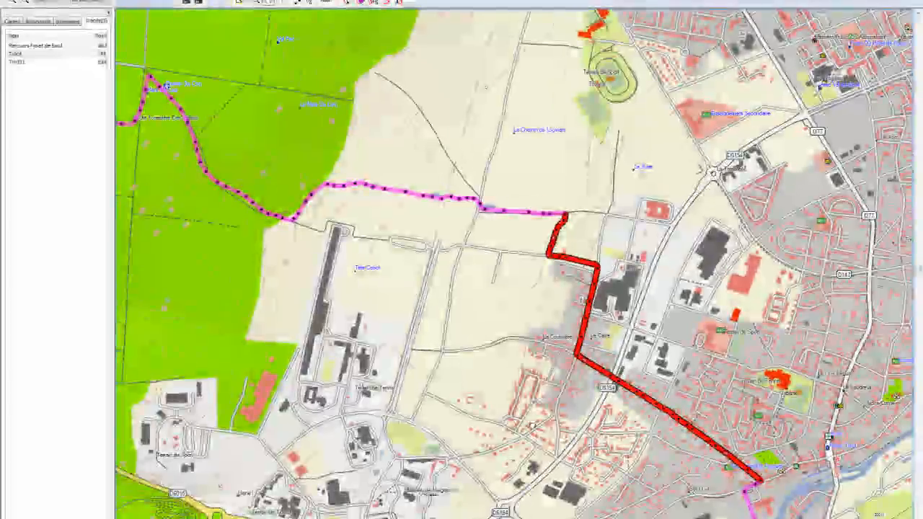
{"action": "left_click", "coordinate": [25, 63]}
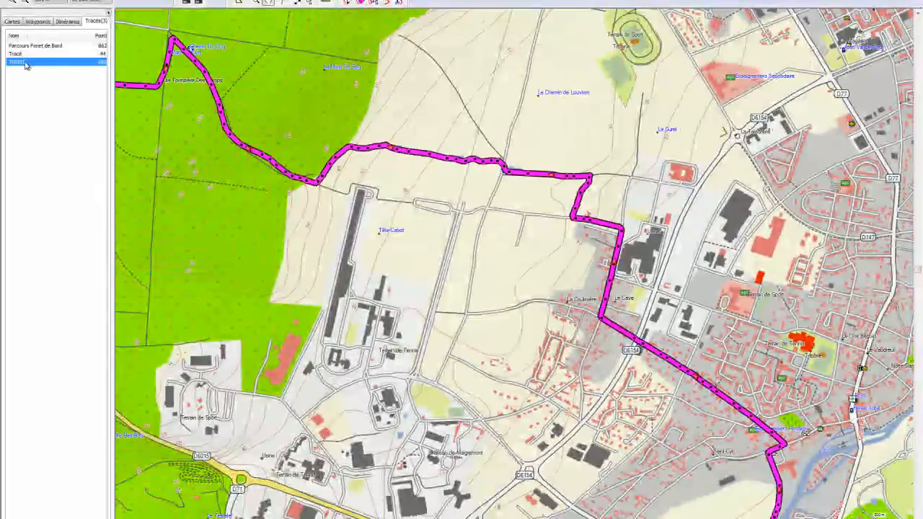
{"action": "right_click", "coordinate": [25, 63]}
{"action": "left_click", "coordinate": [87, 151]}
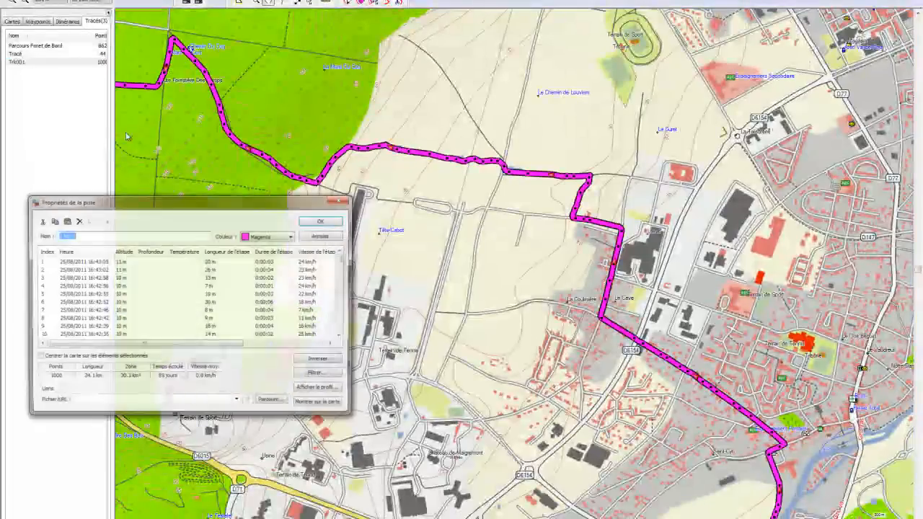
{"action": "left_click", "coordinate": [330, 222]}
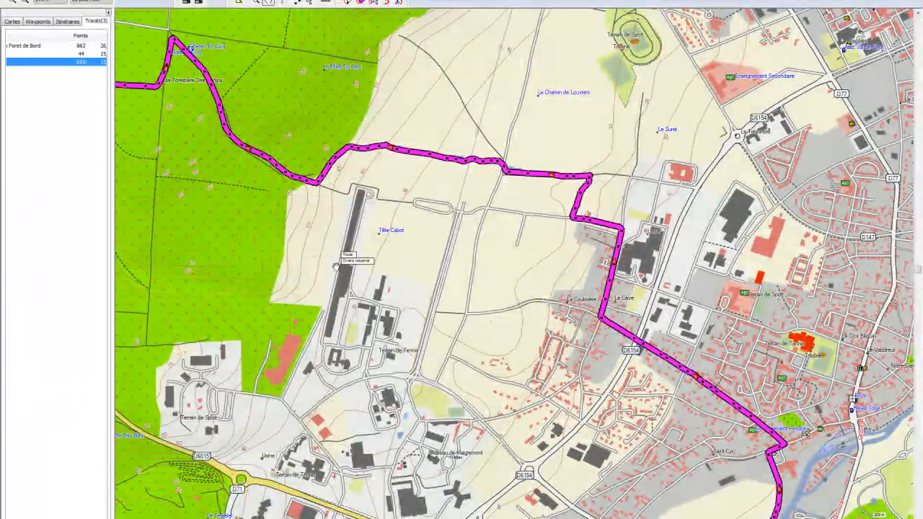
{"action": "left_click", "coordinate": [32, 167]}
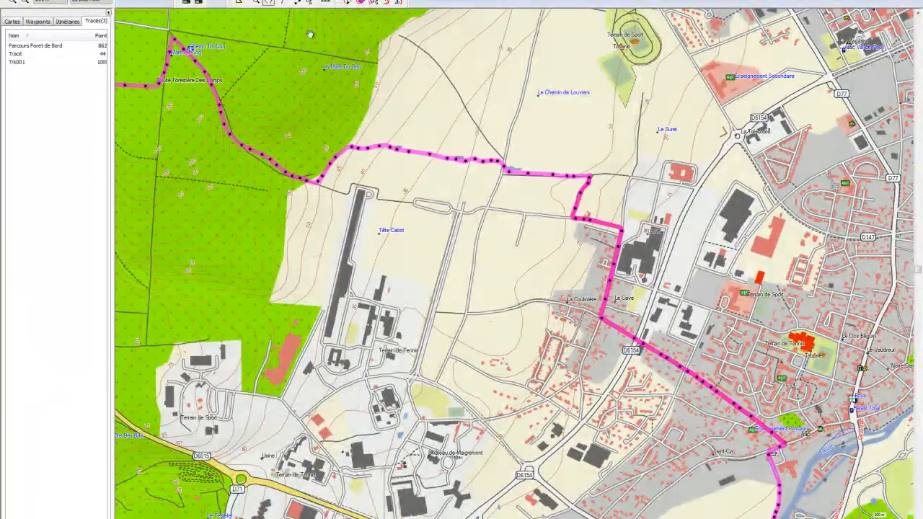
Step: Zoom and pan to the forest where the magenta Trk001 joins the blue track
{"action": "scroll", "coordinate": [281, 337], "scroll_direction": "down", "scroll_amount": 3}
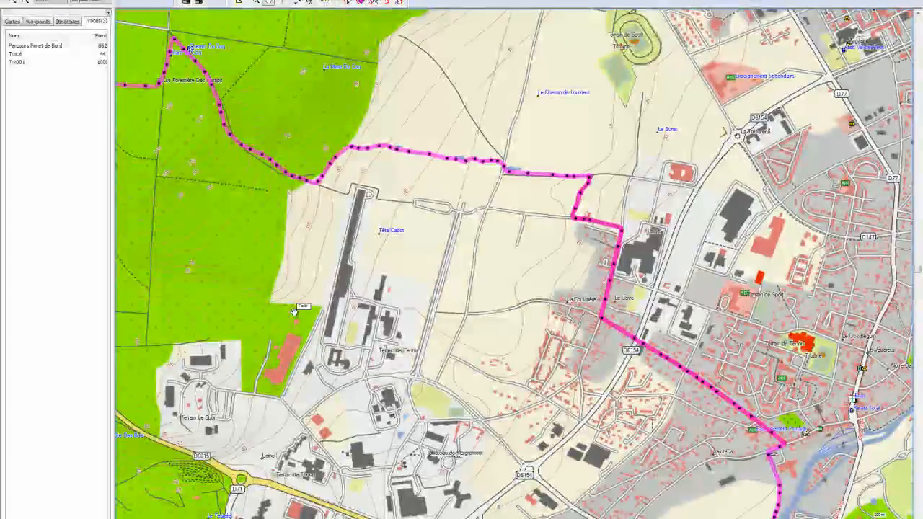
{"action": "left_click_drag", "start_coordinate": [281, 337], "coordinate": [361, 399]}
{"action": "left_click_drag", "start_coordinate": [227, 165], "coordinate": [294, 288]}
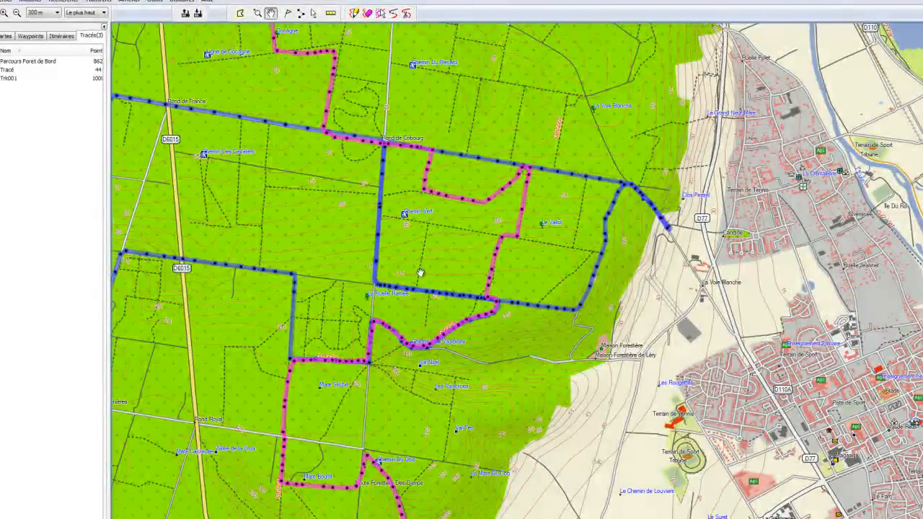
{"action": "left_click_drag", "start_coordinate": [430, 259], "coordinate": [437, 243]}
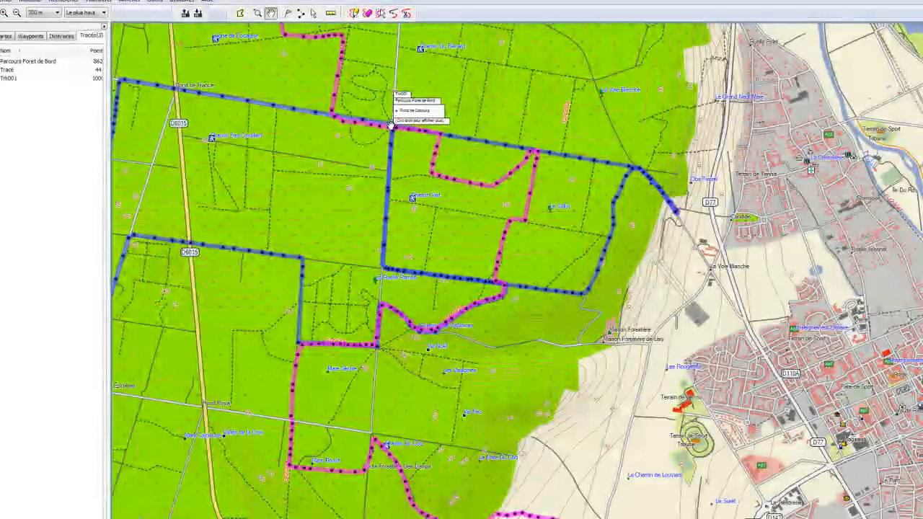
{"action": "left_click_drag", "start_coordinate": [596, 313], "coordinate": [665, 454]}
{"action": "left_click_drag", "start_coordinate": [621, 350], "coordinate": [648, 155]}
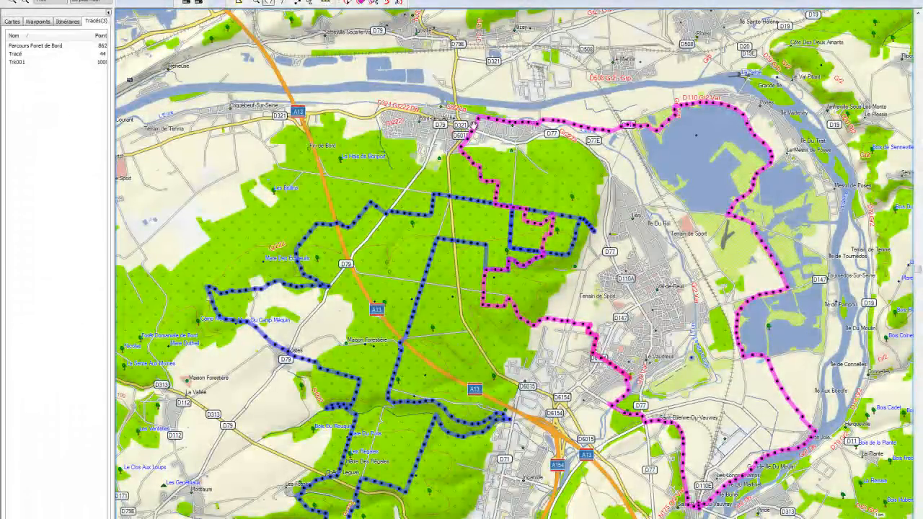
{"action": "scroll", "coordinate": [529, 302], "scroll_direction": "up", "scroll_amount": 5}
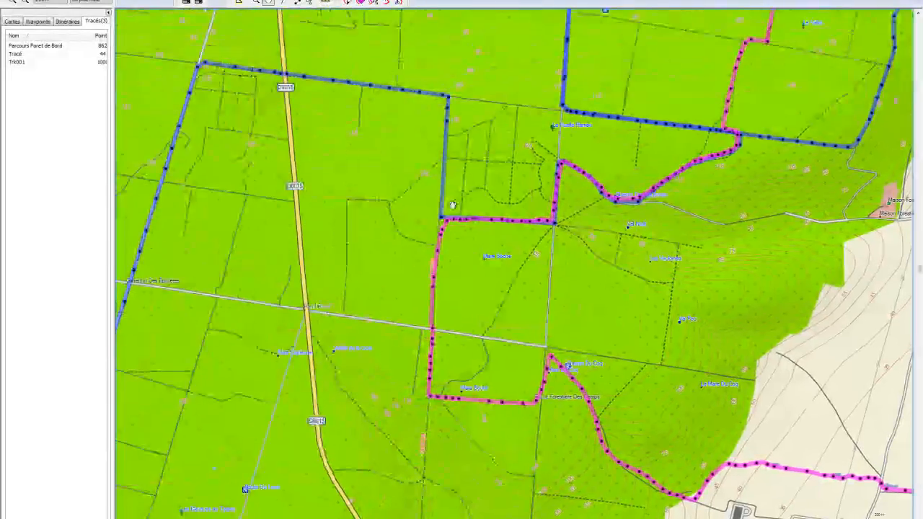
Step: Open and cancel Trk001's properties, then pan to the track's eastern part
{"action": "left_click", "coordinate": [40, 63]}
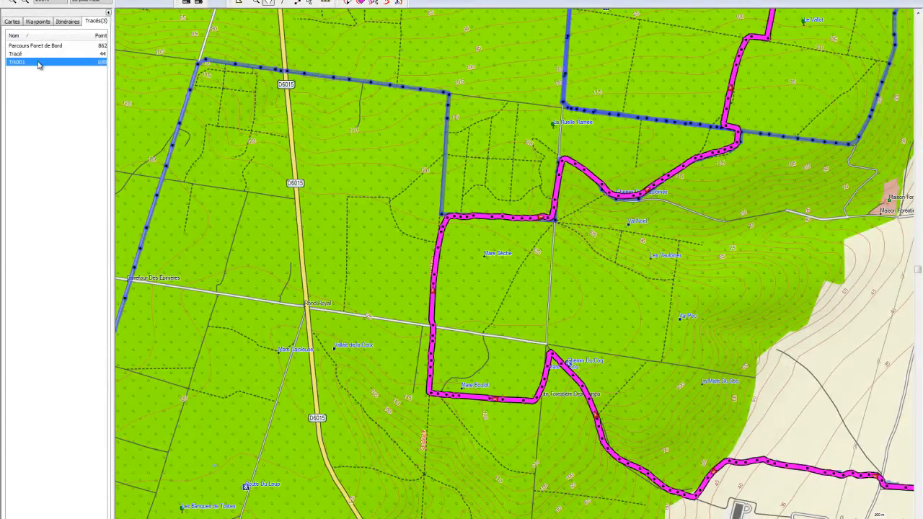
{"action": "right_click", "coordinate": [39, 64]}
{"action": "left_click", "coordinate": [80, 149]}
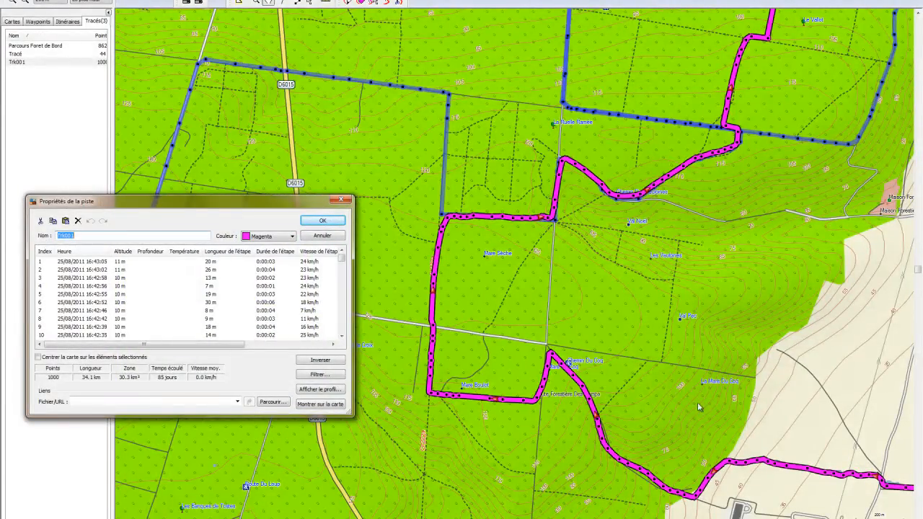
{"action": "left_click", "coordinate": [322, 236]}
{"action": "left_click_drag", "start_coordinate": [596, 307], "coordinate": [442, 207]}
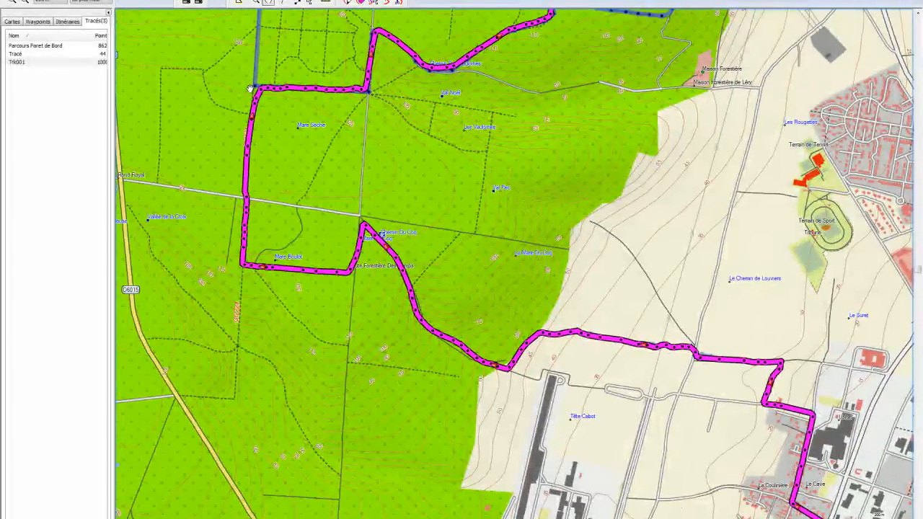
Step: Reopen Trk001's point list, move the dialog aside, and step down to point 182
{"action": "right_click", "coordinate": [18, 63]}
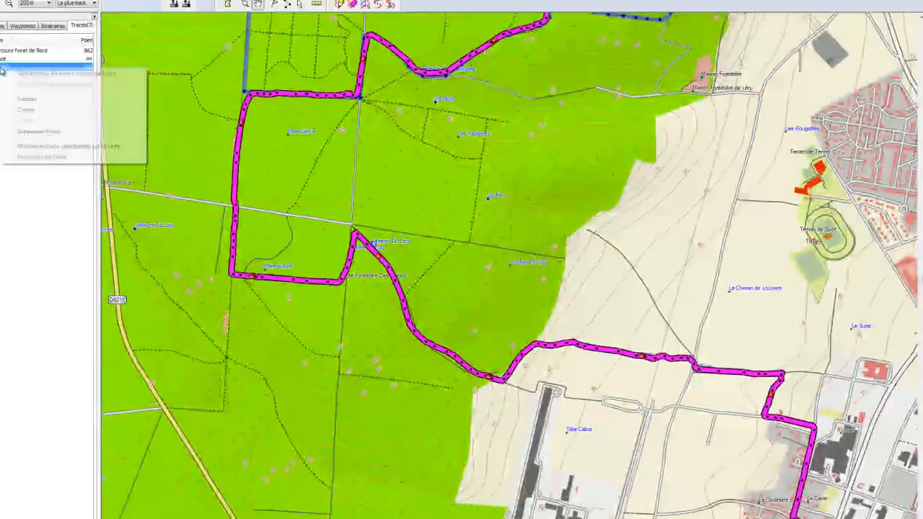
{"action": "left_click", "coordinate": [16, 111]}
{"action": "left_click_drag", "start_coordinate": [67, 280], "coordinate": [714, 111]}
{"action": "left_click", "coordinate": [619, 209]}
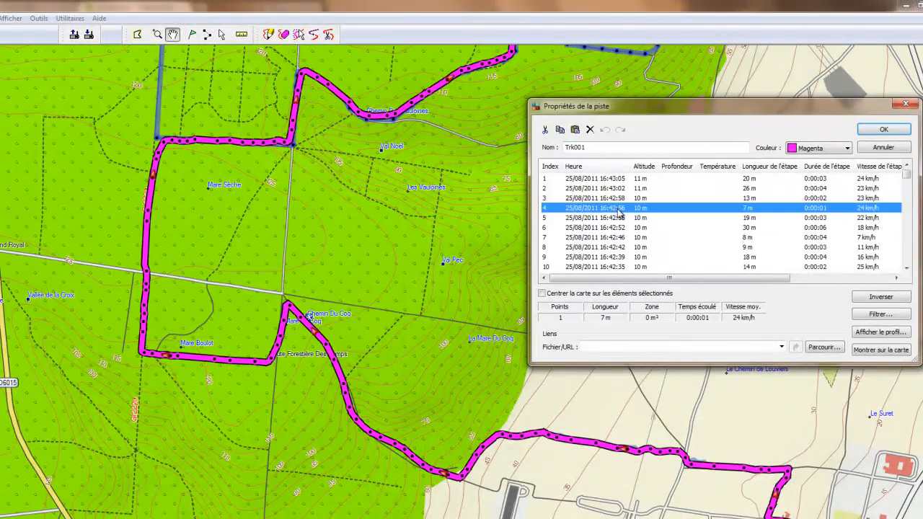
{"action": "key", "text": "Down"}
{"action": "key", "text": "Down"}
{"action": "key", "text": "Down"}
{"action": "key", "text": "Down"}
{"action": "key", "text": "Down"}
{"action": "key", "text": "Down"}
{"action": "key", "text": "Down"}
{"action": "key", "text": "Down"}
{"action": "key", "text": "Down"}
{"action": "key", "text": "Down"}
{"action": "key", "text": "Down"}
{"action": "key", "text": "Down"}
{"action": "key", "text": "Down"}
{"action": "key", "text": "Down"}
{"action": "key", "text": "Down"}
{"action": "key", "text": "Down"}
{"action": "key", "text": "Down"}
{"action": "key", "text": "Down"}
{"action": "key", "text": "Down"}
{"action": "key", "text": "Down"}
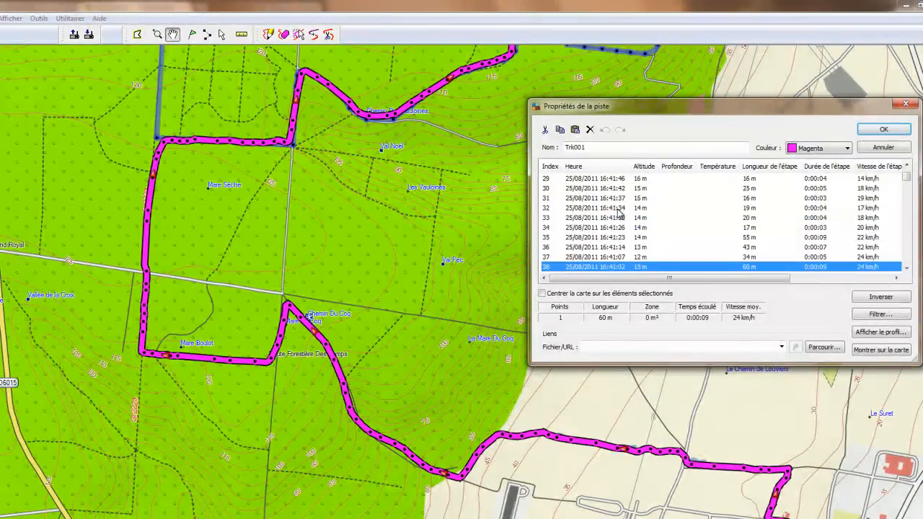
{"action": "key", "text": "Down"}
{"action": "key", "text": "Down"}
{"action": "key", "text": "Down"}
{"action": "key", "text": "Down"}
{"action": "key", "text": "Down"}
{"action": "key", "text": "Down"}
{"action": "key", "text": "Down"}
{"action": "key", "text": "Down"}
{"action": "key", "text": "Down"}
{"action": "key", "text": "Down"}
{"action": "key", "text": "Down"}
{"action": "key", "text": "Down"}
{"action": "key", "text": "Down"}
{"action": "key", "text": "Down"}
{"action": "key", "text": "Down"}
{"action": "key", "text": "Down"}
{"action": "key", "text": "Down"}
{"action": "key", "text": "Down"}
{"action": "key", "text": "Down"}
{"action": "key", "text": "Down"}
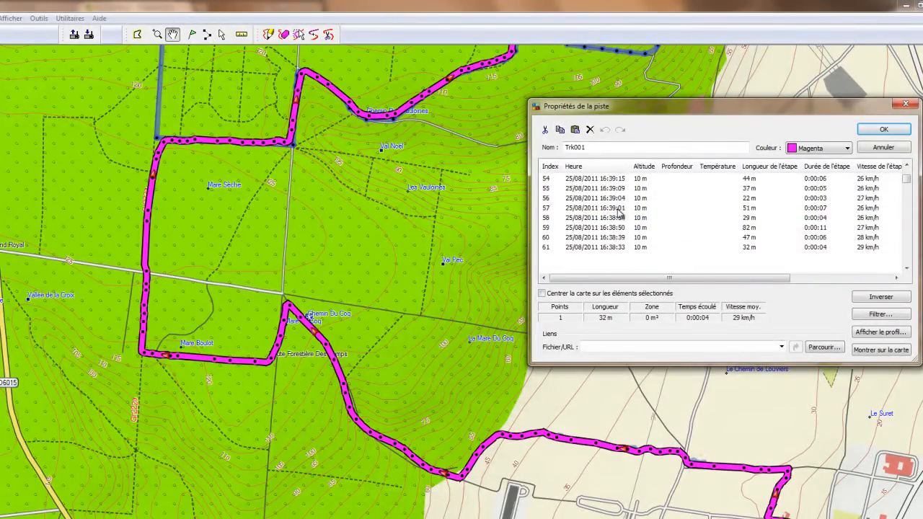
{"action": "key", "text": "Down"}
{"action": "key", "text": "Down"}
{"action": "key", "text": "Down"}
{"action": "key", "text": "Down"}
{"action": "key", "text": "Down"}
{"action": "key", "text": "Down"}
{"action": "key", "text": "Down"}
{"action": "key", "text": "Down"}
{"action": "key", "text": "Down"}
{"action": "key", "text": "Down"}
{"action": "key", "text": "Down"}
{"action": "key", "text": "Down"}
{"action": "key", "text": "Down"}
{"action": "key", "text": "Down"}
{"action": "key", "text": "Down"}
{"action": "key", "text": "Down"}
{"action": "key", "text": "Down"}
{"action": "key", "text": "Down"}
{"action": "key", "text": "Down"}
{"action": "key", "text": "Down"}
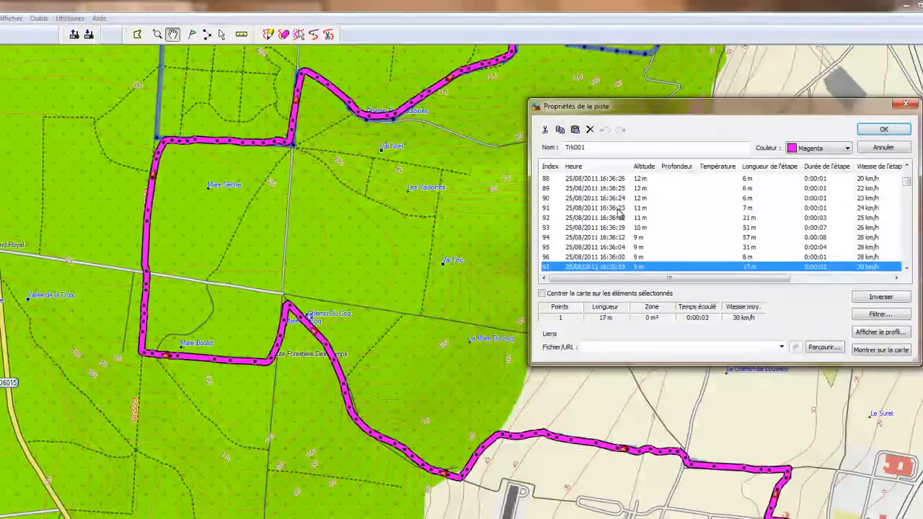
{"action": "key", "text": "Down"}
{"action": "key", "text": "Down"}
{"action": "key", "text": "Down"}
{"action": "key", "text": "Down"}
{"action": "key", "text": "Down"}
{"action": "key", "text": "Down"}
{"action": "key", "text": "Down"}
{"action": "key", "text": "Down"}
{"action": "key", "text": "Down"}
{"action": "key", "text": "Down"}
{"action": "key", "text": "Down"}
{"action": "key", "text": "Down"}
{"action": "key", "text": "Down"}
{"action": "key", "text": "Down"}
{"action": "key", "text": "Down"}
{"action": "key", "text": "Down"}
{"action": "key", "text": "Down"}
{"action": "key", "text": "Down"}
{"action": "key", "text": "Down"}
{"action": "key", "text": "Down"}
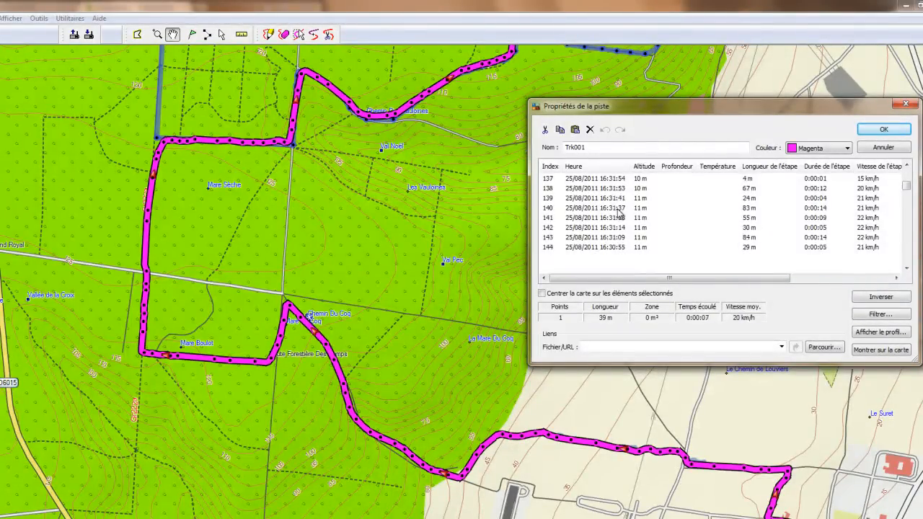
{"action": "key", "text": "Down"}
{"action": "key", "text": "Down"}
{"action": "key", "text": "Down"}
{"action": "key", "text": "Down"}
{"action": "key", "text": "Down"}
{"action": "key", "text": "Down"}
{"action": "key", "text": "Down"}
{"action": "key", "text": "Down"}
{"action": "key", "text": "Down"}
{"action": "key", "text": "Down"}
{"action": "key", "text": "Down"}
{"action": "key", "text": "Down"}
{"action": "key", "text": "Down"}
{"action": "key", "text": "Down"}
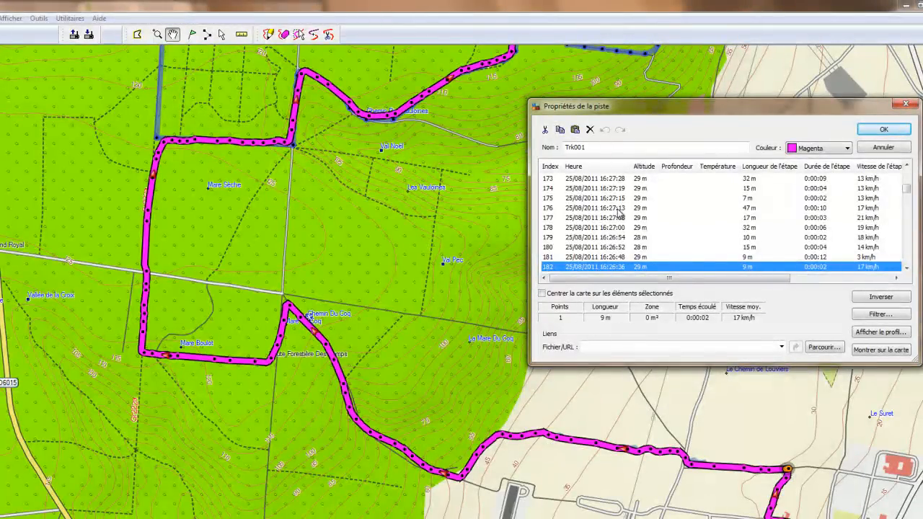
Step: Select Trk001 points 182 through 292 (111 points, 3.3 km) and confirm with OK
{"action": "key", "text": "shift+Down"}
{"action": "key", "text": "shift+Down"}
{"action": "key", "text": "shift+Down"}
{"action": "key", "text": "shift+Down"}
{"action": "key", "text": "shift+Down"}
{"action": "key", "text": "shift+Down"}
{"action": "key", "text": "shift+Down"}
{"action": "key", "text": "shift+Down"}
{"action": "key", "text": "shift+Down"}
{"action": "key", "text": "shift+Down"}
{"action": "key", "text": "shift+Down"}
{"action": "key", "text": "shift+Down"}
{"action": "key", "text": "shift+Down"}
{"action": "key", "text": "shift+Down"}
{"action": "key", "text": "shift+Down"}
{"action": "key", "text": "shift+Down"}
{"action": "key", "text": "shift+Down"}
{"action": "key", "text": "shift+Down"}
{"action": "key", "text": "shift+Down"}
{"action": "key", "text": "shift+Down"}
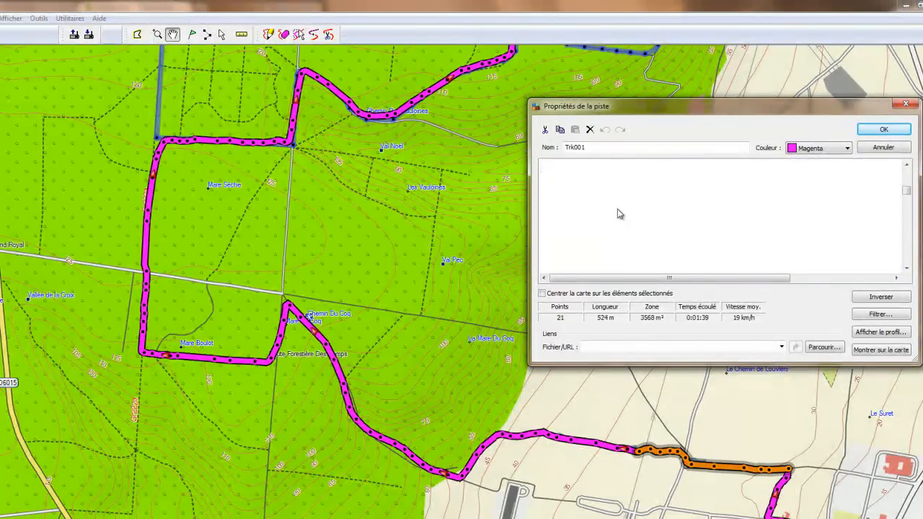
{"action": "key", "text": "shift+Down"}
{"action": "key", "text": "shift+Down"}
{"action": "key", "text": "shift+Down"}
{"action": "key", "text": "shift+Down"}
{"action": "key", "text": "shift+Down"}
{"action": "key", "text": "shift+Down"}
{"action": "key", "text": "shift+Down"}
{"action": "key", "text": "shift+Down"}
{"action": "key", "text": "shift+Down"}
{"action": "key", "text": "shift+Down"}
{"action": "key", "text": "shift+Down"}
{"action": "key", "text": "shift+Down"}
{"action": "key", "text": "shift+Down"}
{"action": "key", "text": "shift+Down"}
{"action": "key", "text": "shift+Down"}
{"action": "key", "text": "shift+Down"}
{"action": "key", "text": "shift+Down"}
{"action": "key", "text": "shift+Down"}
{"action": "key", "text": "shift+Down"}
{"action": "key", "text": "shift+Down"}
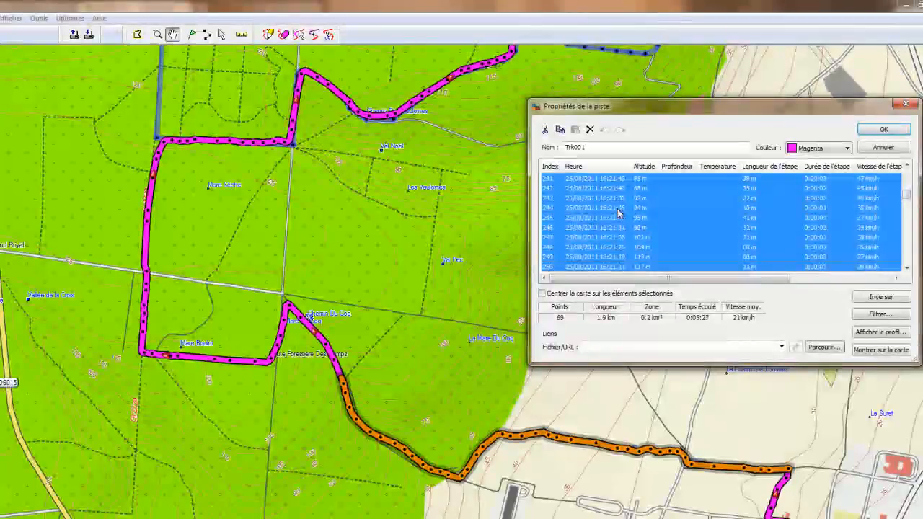
{"action": "key", "text": "shift+Down"}
{"action": "key", "text": "shift+Down"}
{"action": "key", "text": "shift+Down"}
{"action": "key", "text": "shift+Down"}
{"action": "key", "text": "shift+Down"}
{"action": "key", "text": "shift+Down"}
{"action": "key", "text": "shift+Down"}
{"action": "key", "text": "shift+Down"}
{"action": "key", "text": "shift+Down"}
{"action": "key", "text": "shift+Down"}
{"action": "key", "text": "shift+Down"}
{"action": "key", "text": "shift+Down"}
{"action": "key", "text": "shift+Down"}
{"action": "key", "text": "shift+Down"}
{"action": "key", "text": "shift+Down"}
{"action": "key", "text": "shift+Down"}
{"action": "key", "text": "shift+Down"}
{"action": "key", "text": "shift+Down"}
{"action": "key", "text": "shift+Down"}
{"action": "key", "text": "shift+Down"}
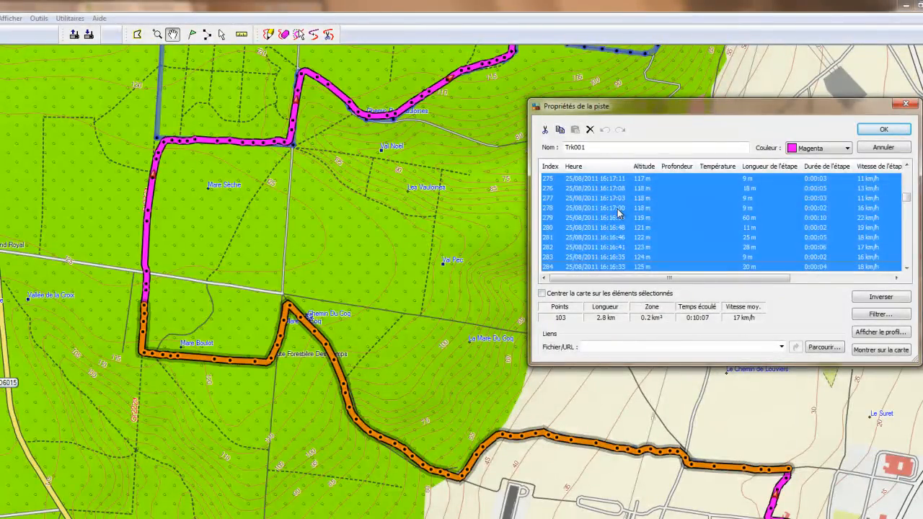
{"action": "key", "text": "shift+Down"}
{"action": "key", "text": "shift+Down"}
{"action": "key", "text": "shift+Up"}
{"action": "key", "text": "shift+Up"}
{"action": "key", "text": "shift+Up"}
{"action": "key", "text": "shift+Up"}
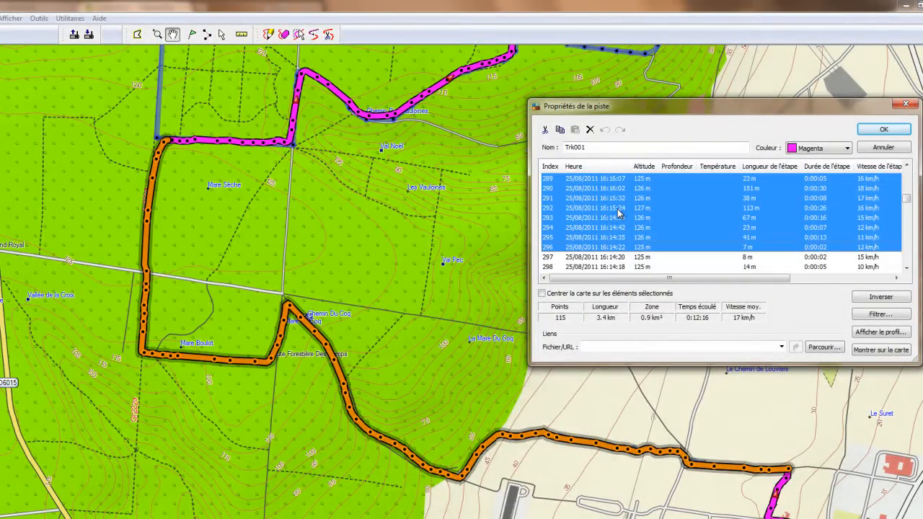
{"action": "key", "text": "shift+Up"}
{"action": "key", "text": "shift+Up"}
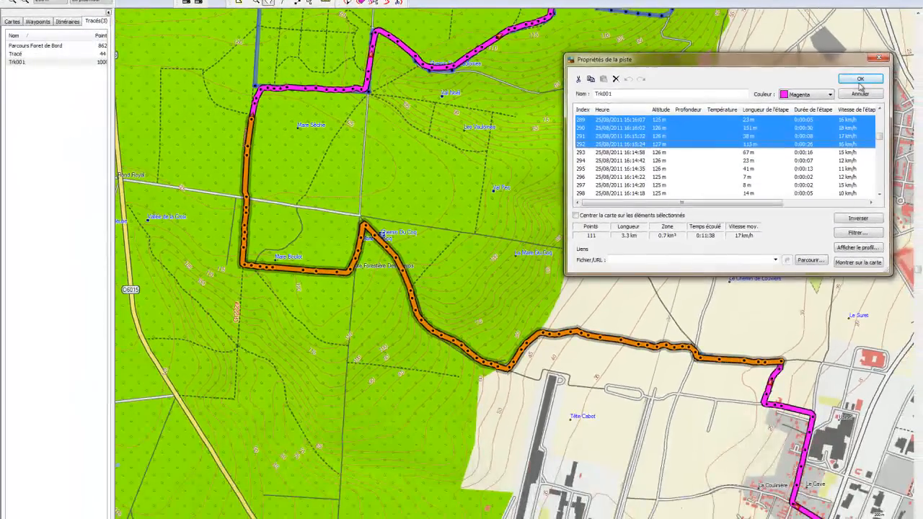
{"action": "left_click", "coordinate": [860, 79]}
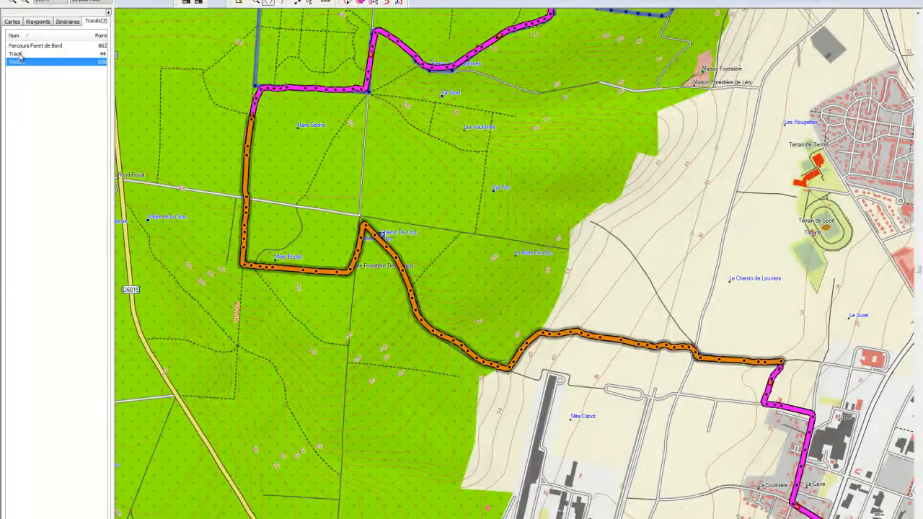
Step: Paste the copied Trk001 points at the <fin> row of Tracé's point list, giving 155 points
{"action": "left_click", "coordinate": [19, 55]}
{"action": "right_click", "coordinate": [20, 55]}
{"action": "left_click", "coordinate": [90, 141]}
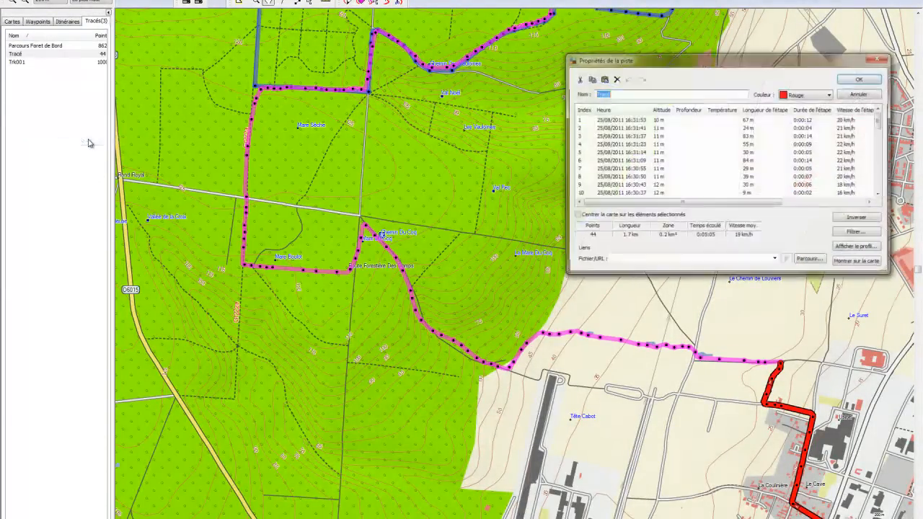
{"action": "scroll", "coordinate": [721, 159], "scroll_direction": "down", "scroll_amount": 12}
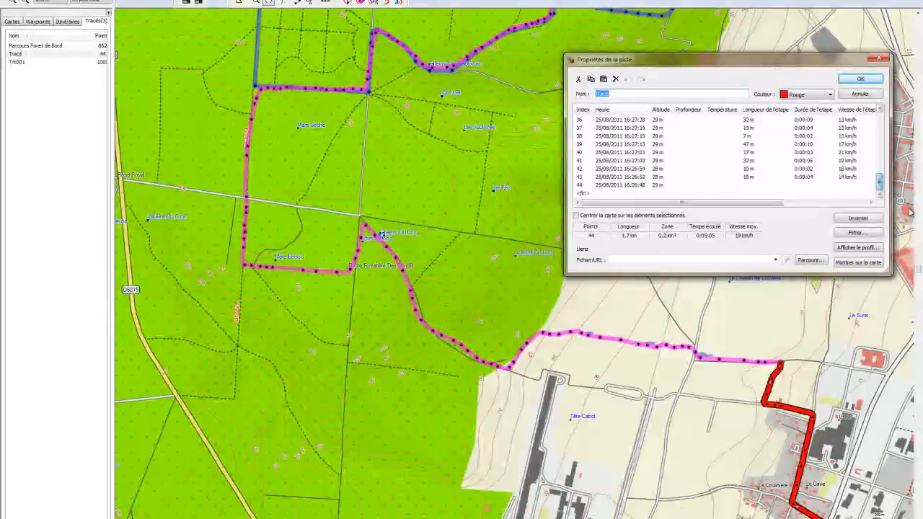
{"action": "left_click", "coordinate": [597, 193]}
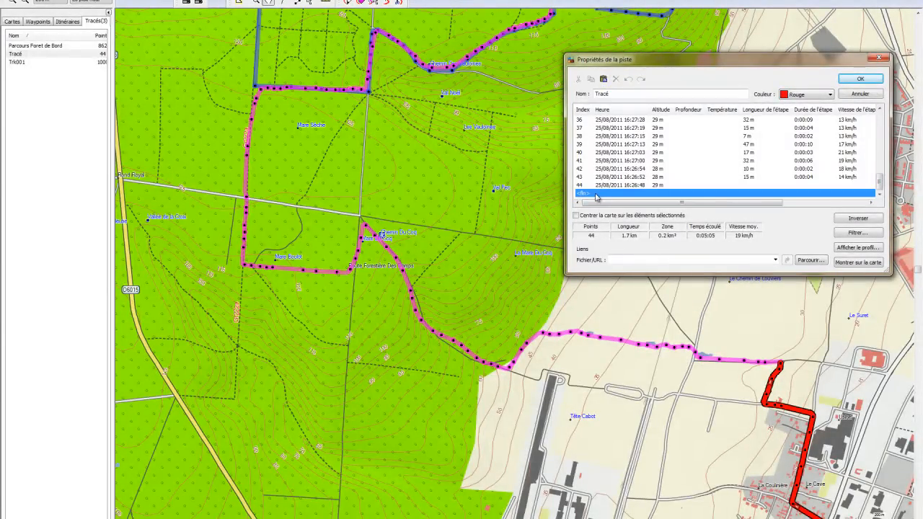
{"action": "key", "text": "ctrl+v"}
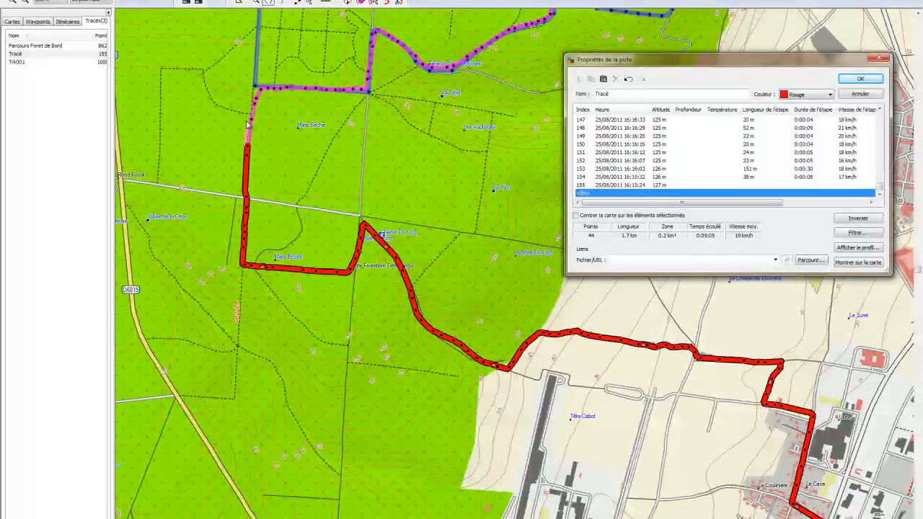
{"action": "left_click", "coordinate": [855, 79]}
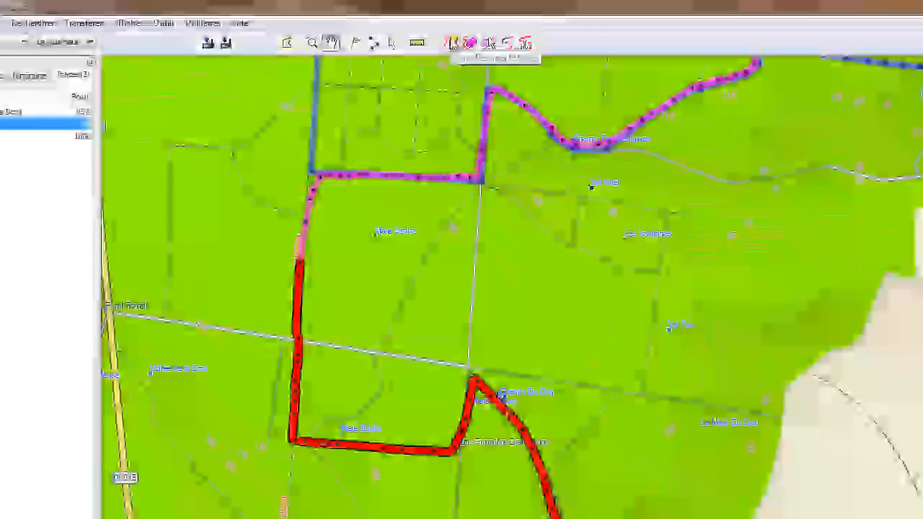
Step: Draw an extra Tracé point at the blue track's corner and reselect the 156-point track
{"action": "left_click", "coordinate": [349, 2]}
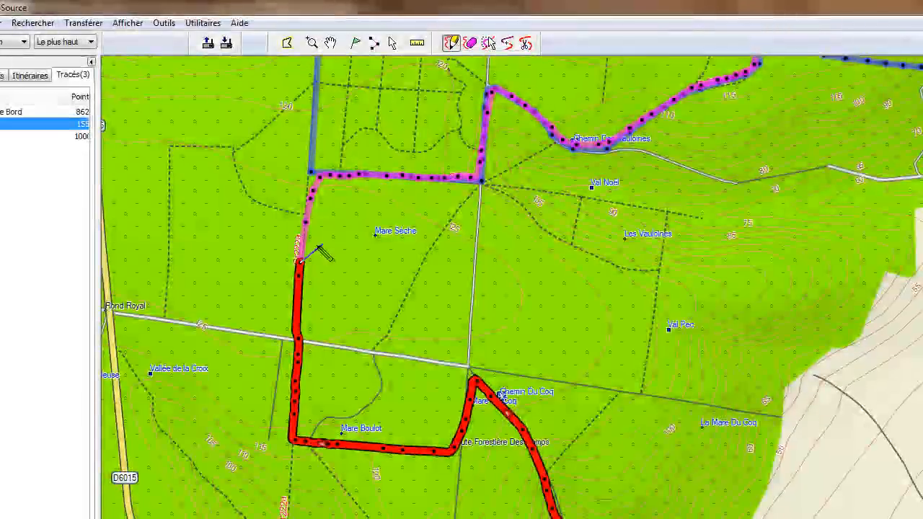
{"action": "left_click", "coordinate": [312, 173]}
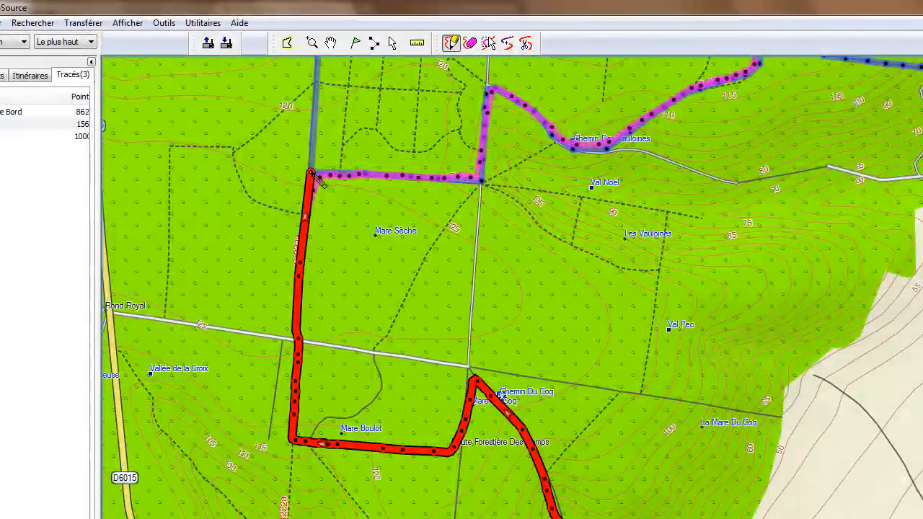
{"action": "key", "text": "Escape"}
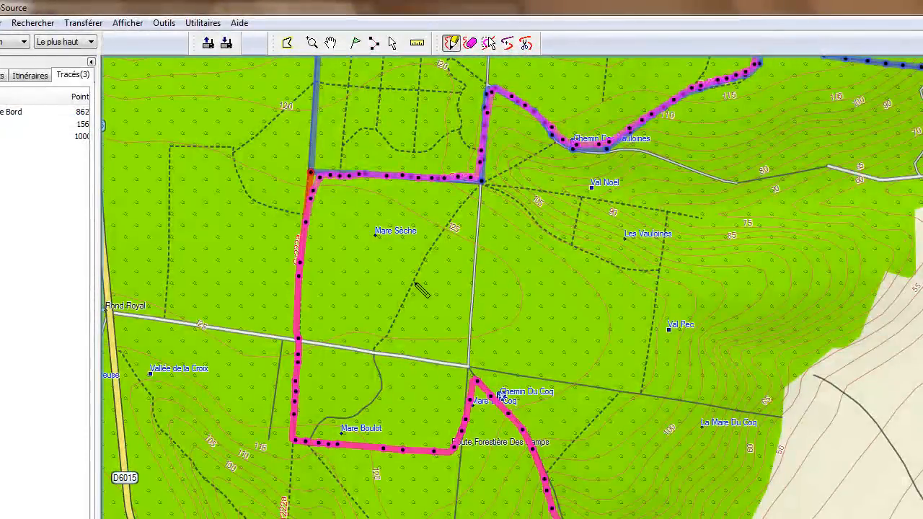
{"action": "left_click", "coordinate": [50, 126]}
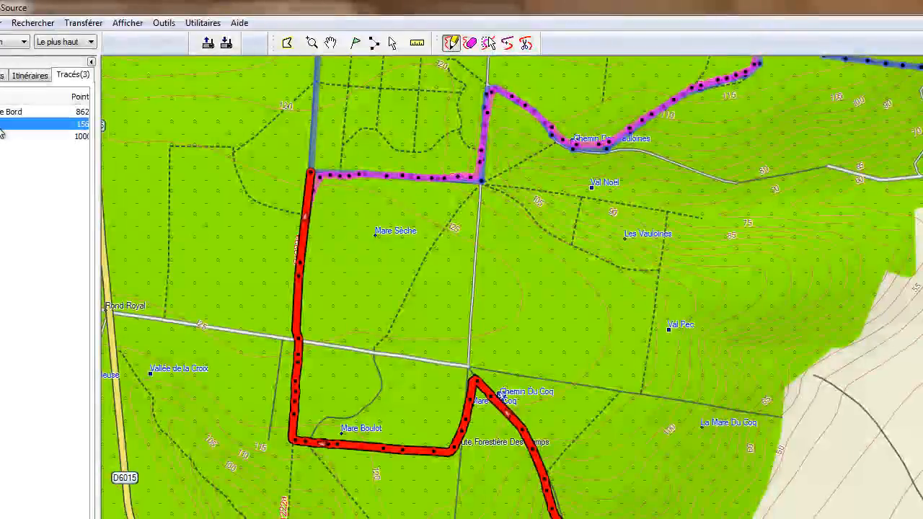
Step: Open Parcours Foret de Bord's properties and browse its first few points
{"action": "left_click", "coordinate": [18, 113]}
{"action": "right_click", "coordinate": [18, 113]}
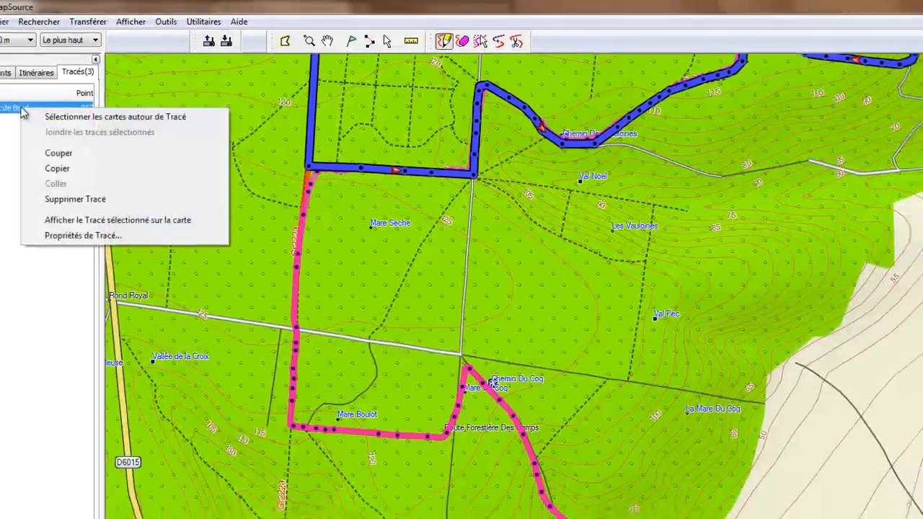
{"action": "left_click", "coordinate": [82, 235]}
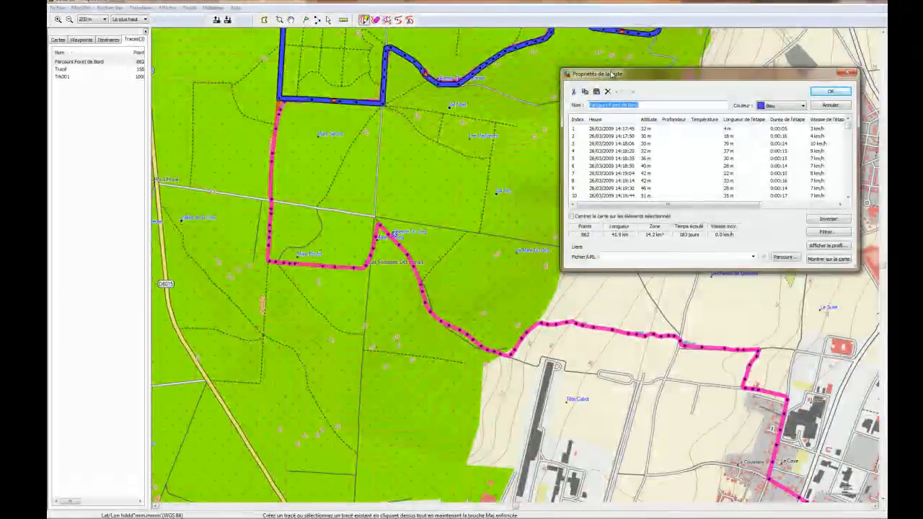
{"action": "left_click", "coordinate": [637, 129]}
{"action": "key", "text": "Down"}
{"action": "key", "text": "Down"}
{"action": "key", "text": "Down"}
{"action": "key", "text": "Down"}
{"action": "key", "text": "Down"}
{"action": "key", "text": "Down"}
{"action": "key", "text": "Down"}
{"action": "key", "text": "Down"}
{"action": "key", "text": "Down"}
{"action": "key", "text": "Down"}
{"action": "key", "text": "Down"}
{"action": "key", "text": "Down"}
{"action": "key", "text": "Down"}
{"action": "key", "text": "Down"}
{"action": "key", "text": "Down"}
{"action": "key", "text": "Down"}
{"action": "key", "text": "Down"}
{"action": "key", "text": "Down"}
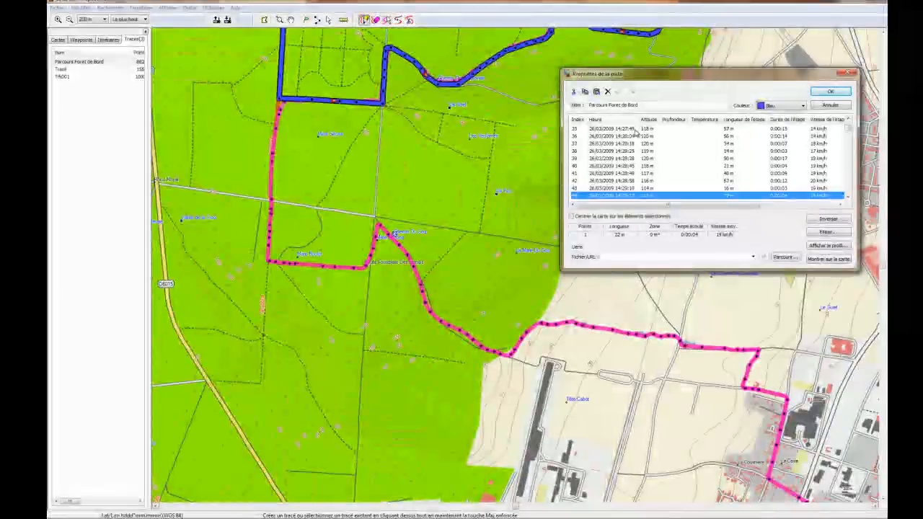
{"action": "key", "text": "Down"}
{"action": "key", "text": "Down"}
{"action": "key", "text": "Down"}
{"action": "key", "text": "Down"}
{"action": "key", "text": "Down"}
{"action": "key", "text": "Down"}
{"action": "key", "text": "Down"}
{"action": "key", "text": "Down"}
{"action": "key", "text": "Down"}
{"action": "key", "text": "Down"}
{"action": "key", "text": "Down"}
{"action": "key", "text": "Down"}
{"action": "key", "text": "Down"}
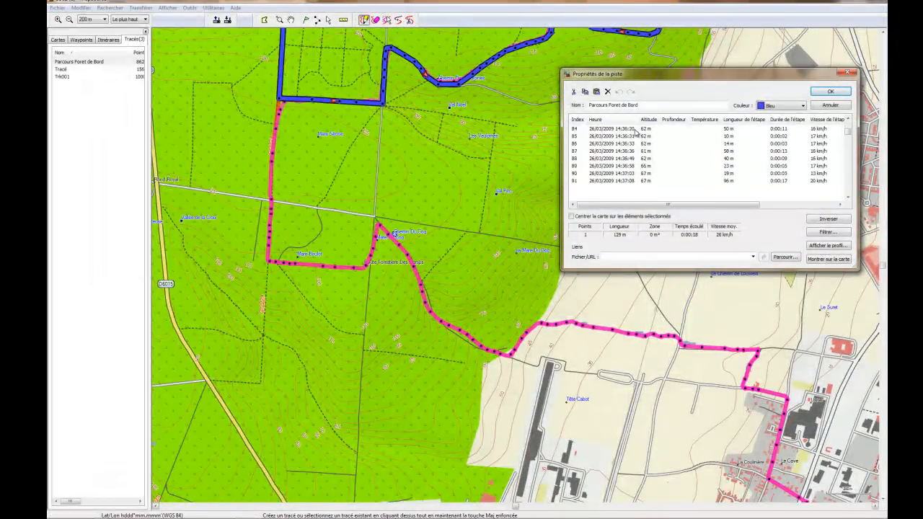
{"action": "key", "text": "Down"}
{"action": "key", "text": "Down"}
{"action": "key", "text": "Down"}
{"action": "key", "text": "Down"}
{"action": "key", "text": "Down"}
{"action": "key", "text": "Down"}
{"action": "key", "text": "Down"}
{"action": "key", "text": "Down"}
{"action": "key", "text": "Down"}
{"action": "key", "text": "Down"}
{"action": "key", "text": "Down"}
{"action": "key", "text": "Down"}
{"action": "key", "text": "Down"}
{"action": "key", "text": "Down"}
{"action": "key", "text": "Down"}
{"action": "key", "text": "Down"}
{"action": "key", "text": "Down"}
{"action": "key", "text": "Down"}
{"action": "key", "text": "Down"}
{"action": "key", "text": "Down"}
{"action": "key", "text": "Down"}
{"action": "key", "text": "Down"}
{"action": "key", "text": "Down"}
{"action": "key", "text": "Down"}
{"action": "key", "text": "Down"}
{"action": "key", "text": "Down"}
{"action": "key", "text": "Down"}
{"action": "key", "text": "Down"}
{"action": "key", "text": "Down"}
{"action": "key", "text": "Down"}
{"action": "key", "text": "Down"}
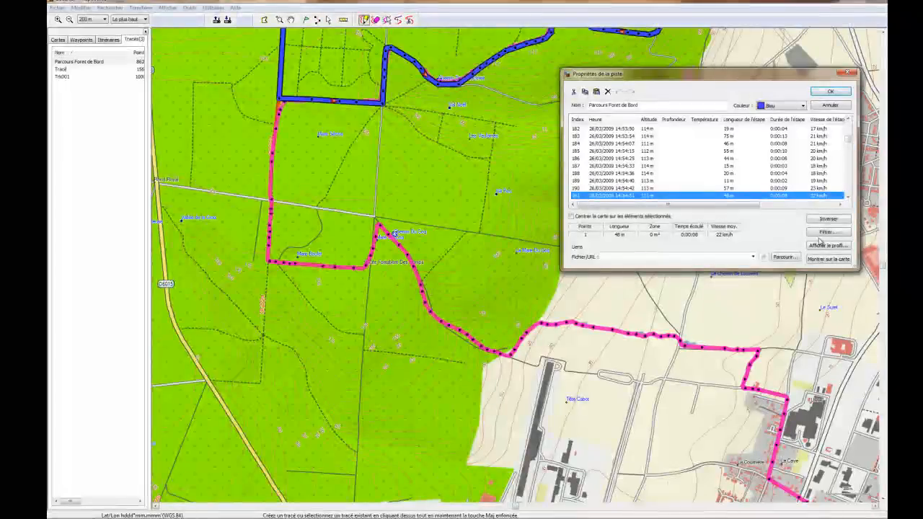
Step: Reverse the track's points, locate point 87 on the northward leg, and close the dialog
{"action": "left_click", "coordinate": [835, 219]}
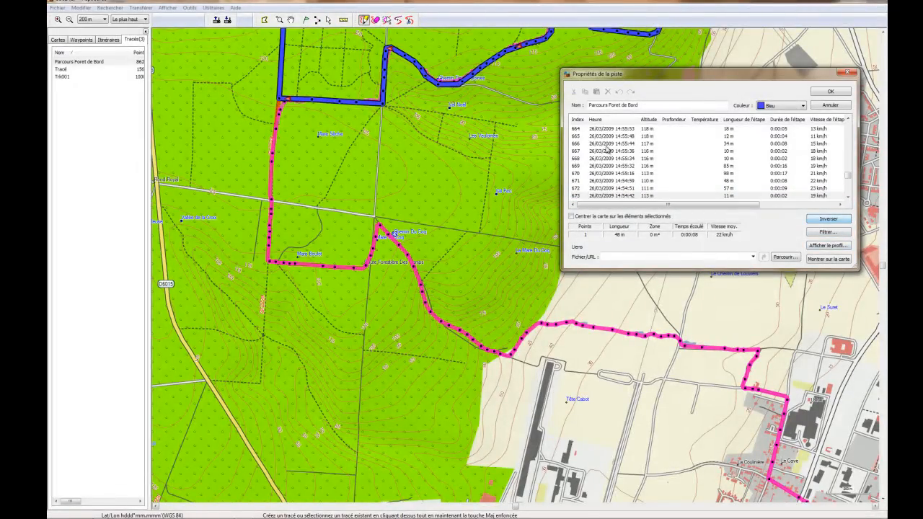
{"action": "left_click_drag", "start_coordinate": [849, 176], "coordinate": [848, 120]}
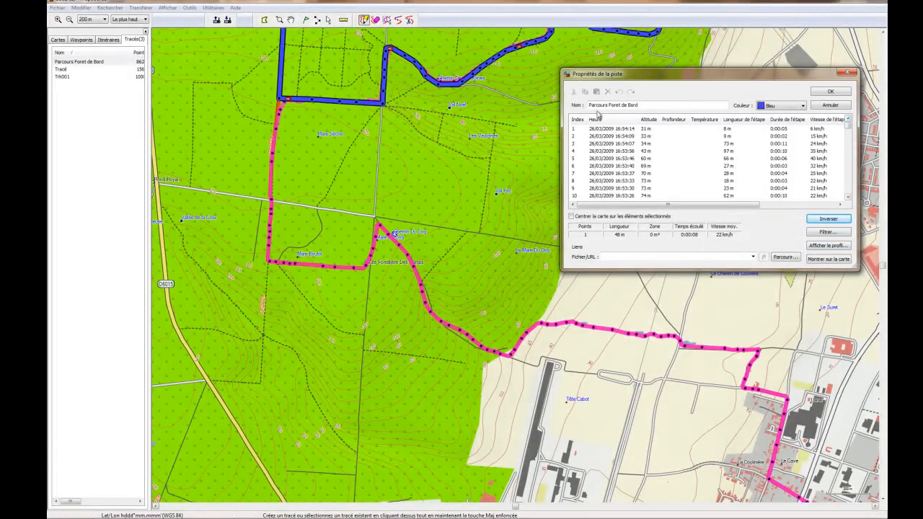
{"action": "left_click", "coordinate": [614, 129]}
{"action": "key", "text": "Down"}
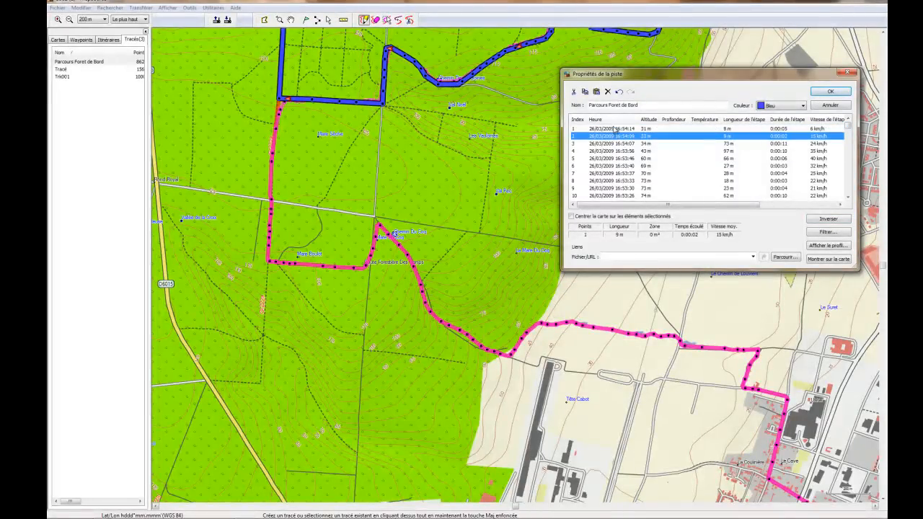
{"action": "key", "text": "Down"}
{"action": "key", "text": "Down"}
{"action": "key", "text": "Down"}
{"action": "key", "text": "Down"}
{"action": "key", "text": "Down"}
{"action": "key", "text": "Down"}
{"action": "key", "text": "Down"}
{"action": "key", "text": "Down"}
{"action": "key", "text": "Down"}
{"action": "key", "text": "Down"}
{"action": "key", "text": "Down"}
{"action": "key", "text": "Down"}
{"action": "key", "text": "Down"}
{"action": "key", "text": "Down"}
{"action": "key", "text": "Down"}
{"action": "key", "text": "Down"}
{"action": "key", "text": "Down"}
{"action": "key", "text": "Down"}
{"action": "key", "text": "Down"}
{"action": "key", "text": "Down"}
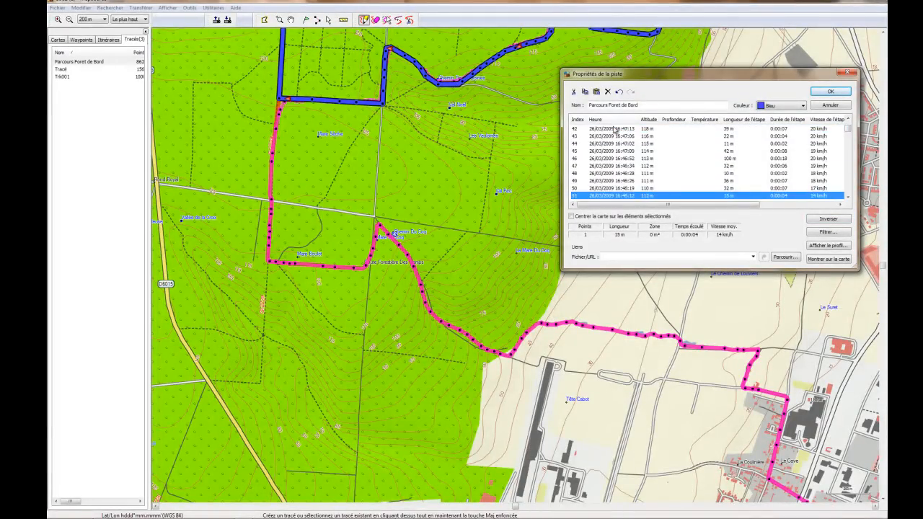
{"action": "key", "text": "Down"}
{"action": "key", "text": "Down"}
{"action": "key", "text": "Down"}
{"action": "key", "text": "Down"}
{"action": "key", "text": "Down"}
{"action": "key", "text": "Down"}
{"action": "key", "text": "Down"}
{"action": "key", "text": "Down"}
{"action": "key", "text": "Down"}
{"action": "key", "text": "Down"}
{"action": "key", "text": "Down"}
{"action": "key", "text": "Down"}
{"action": "key", "text": "Down"}
{"action": "key", "text": "Down"}
{"action": "key", "text": "Down"}
{"action": "key", "text": "Down"}
{"action": "key", "text": "Down"}
{"action": "key", "text": "Down"}
{"action": "key", "text": "Down"}
{"action": "key", "text": "Down"}
{"action": "key", "text": "Down"}
{"action": "key", "text": "Down"}
{"action": "key", "text": "Down"}
{"action": "key", "text": "Down"}
{"action": "key", "text": "Down"}
{"action": "key", "text": "Down"}
{"action": "key", "text": "Down"}
{"action": "key", "text": "Up"}
{"action": "key", "text": "Up"}
{"action": "key", "text": "Up"}
{"action": "key", "text": "Up"}
{"action": "key", "text": "Up"}
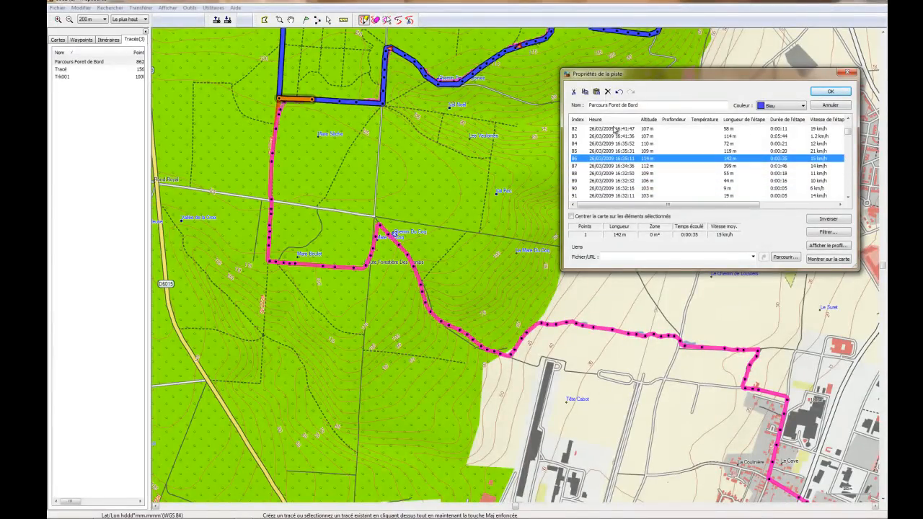
{"action": "key", "text": "Down"}
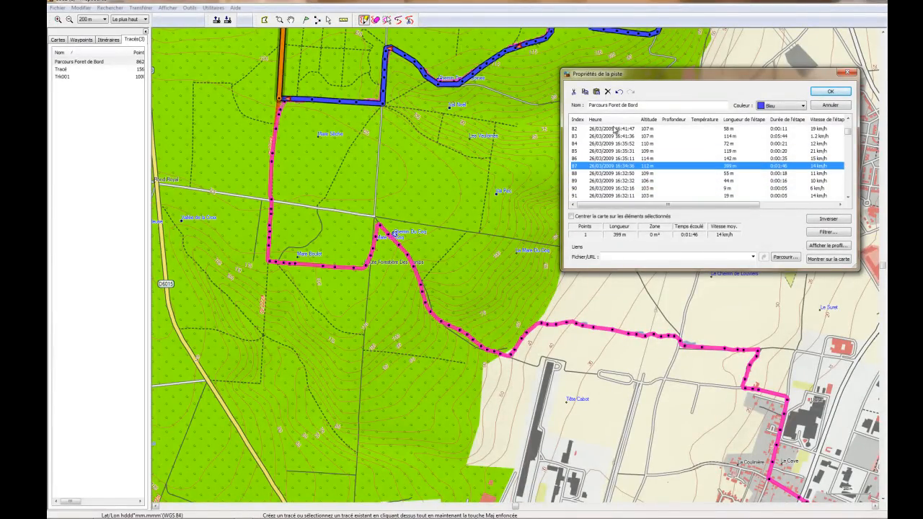
{"action": "left_click", "coordinate": [822, 92]}
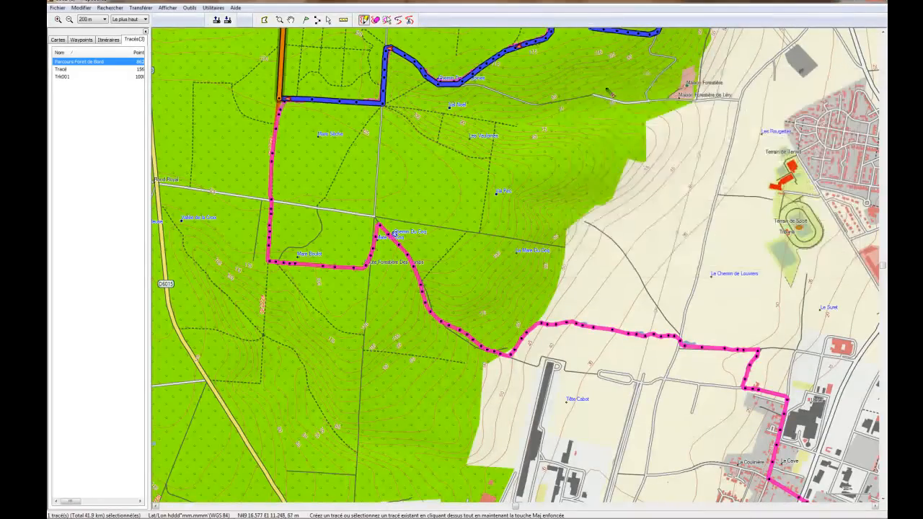
Step: Zoom out to 700 m to frame all tracks and reopen Parcours Foret de Bord's properties
{"action": "left_click", "coordinate": [290, 20]}
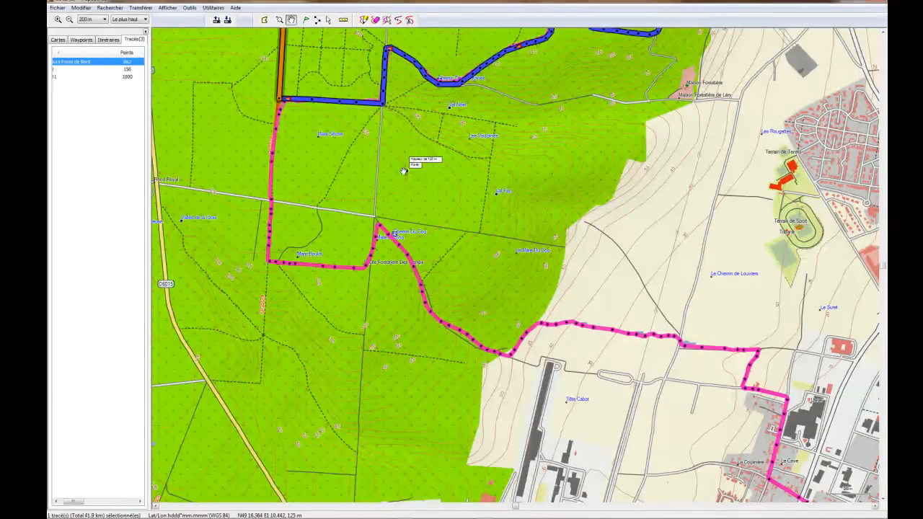
{"action": "scroll", "coordinate": [393, 169], "scroll_direction": "down", "scroll_amount": 3}
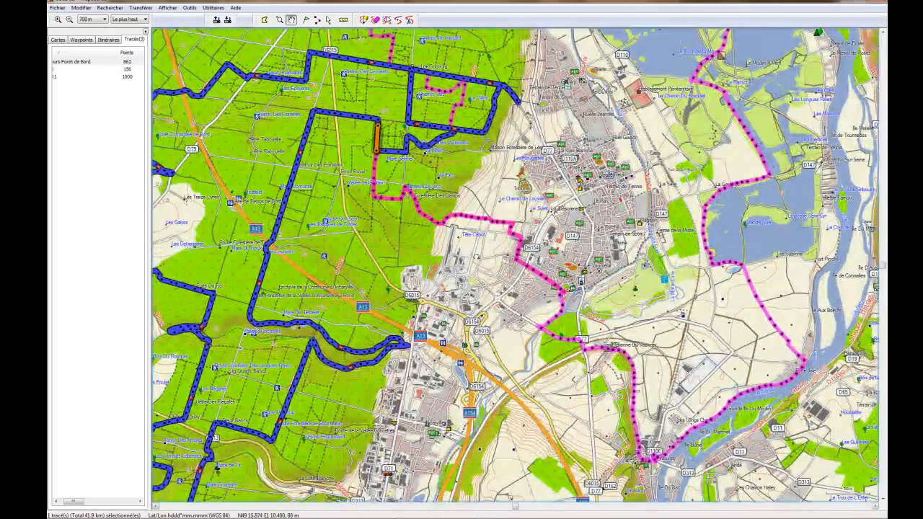
{"action": "left_click_drag", "start_coordinate": [476, 257], "coordinate": [563, 333]}
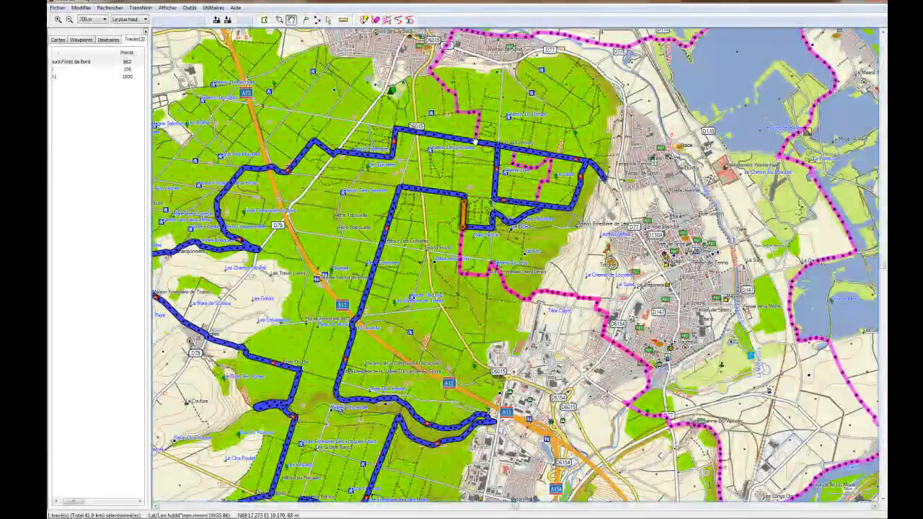
{"action": "left_click", "coordinate": [70, 84]}
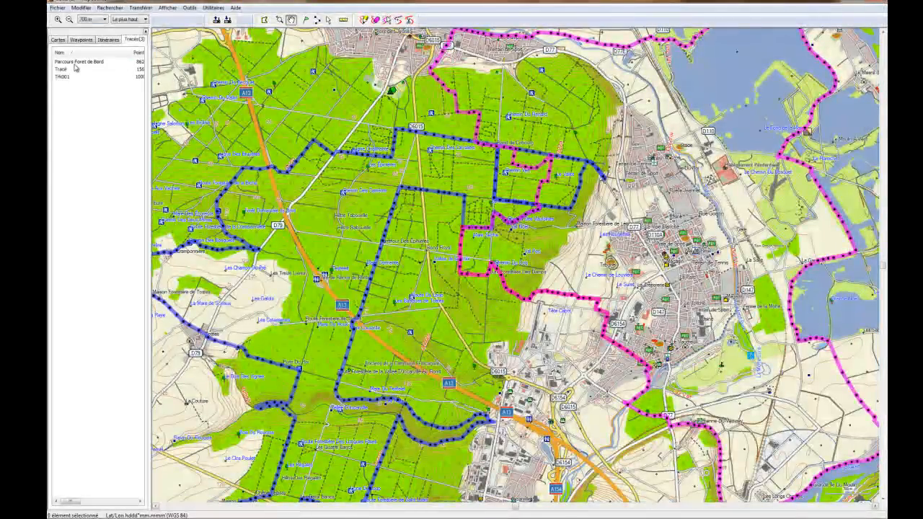
{"action": "left_click", "coordinate": [75, 62]}
{"action": "right_click", "coordinate": [75, 63]}
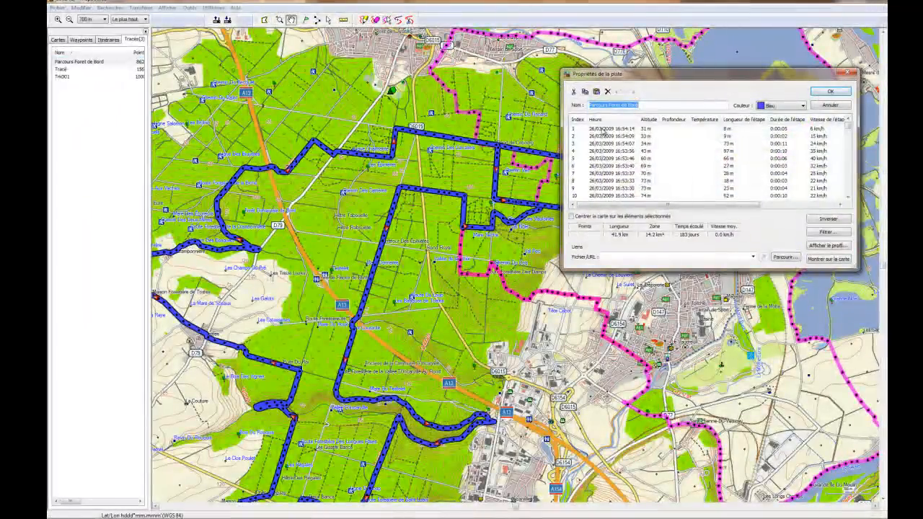
{"action": "left_click", "coordinate": [606, 136]}
Step: Reverse the point order twice and step down to point 87 where the overlap starts
{"action": "key", "text": "Down"}
{"action": "key", "text": "Down"}
{"action": "key", "text": "Down"}
{"action": "key", "text": "Down"}
{"action": "key", "text": "Down"}
{"action": "key", "text": "Down"}
{"action": "key", "text": "Down"}
{"action": "key", "text": "Down"}
{"action": "key", "text": "Down"}
{"action": "key", "text": "Down"}
{"action": "key", "text": "Down"}
{"action": "key", "text": "Down"}
{"action": "key", "text": "Down"}
{"action": "key", "text": "Down"}
{"action": "key", "text": "Down"}
{"action": "key", "text": "Down"}
{"action": "key", "text": "Down"}
{"action": "key", "text": "Down"}
{"action": "key", "text": "Down"}
{"action": "key", "text": "Down"}
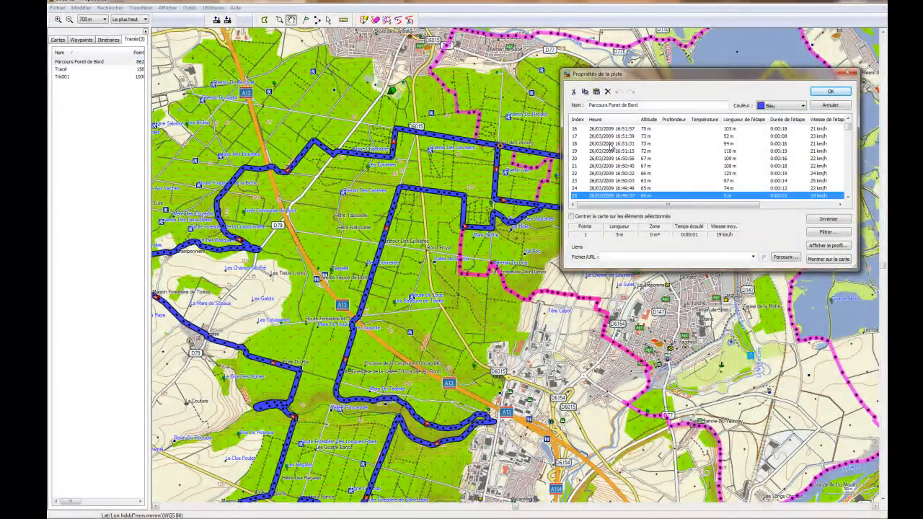
{"action": "key", "text": "Up"}
{"action": "key", "text": "Up"}
{"action": "key", "text": "Up"}
{"action": "key", "text": "Up"}
{"action": "key", "text": "Up"}
{"action": "key", "text": "Up"}
{"action": "key", "text": "Up"}
{"action": "key", "text": "Up"}
{"action": "key", "text": "Up"}
{"action": "key", "text": "Up"}
{"action": "key", "text": "Up"}
{"action": "key", "text": "Up"}
{"action": "key", "text": "Up"}
{"action": "key", "text": "Up"}
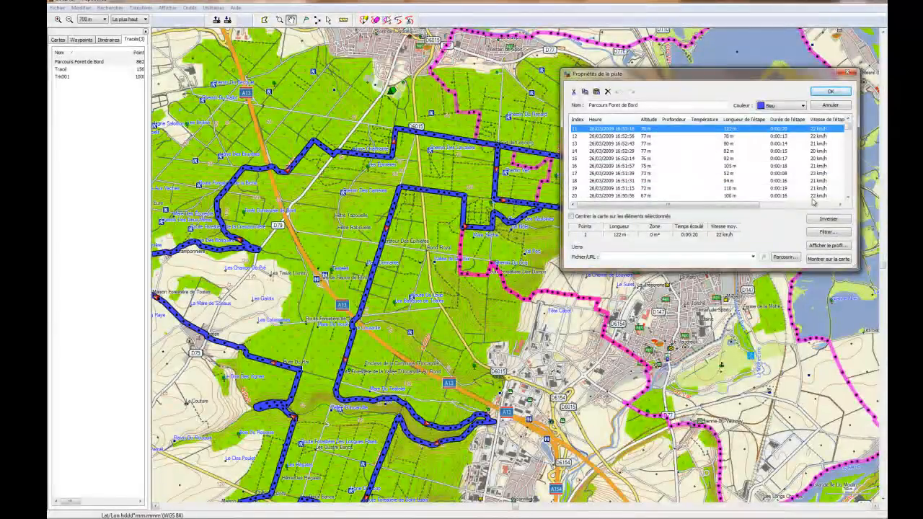
{"action": "left_click", "coordinate": [825, 221]}
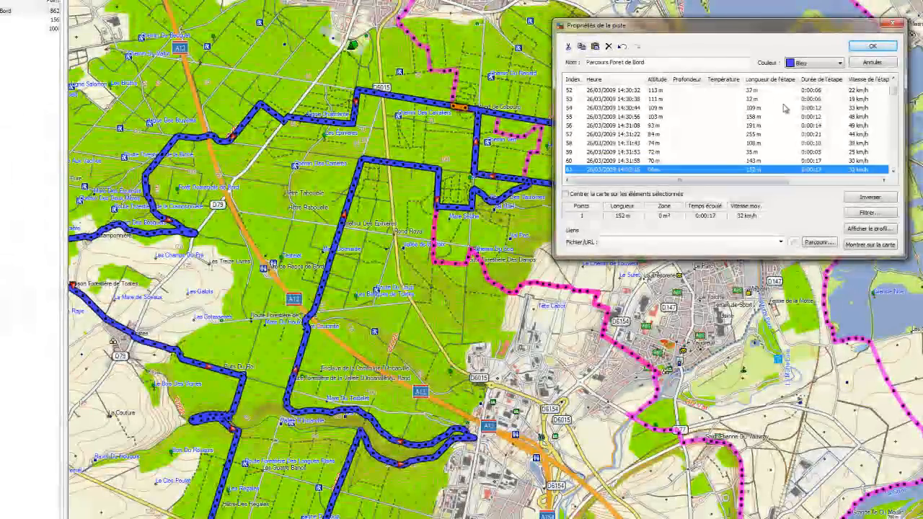
{"action": "left_click", "coordinate": [881, 198]}
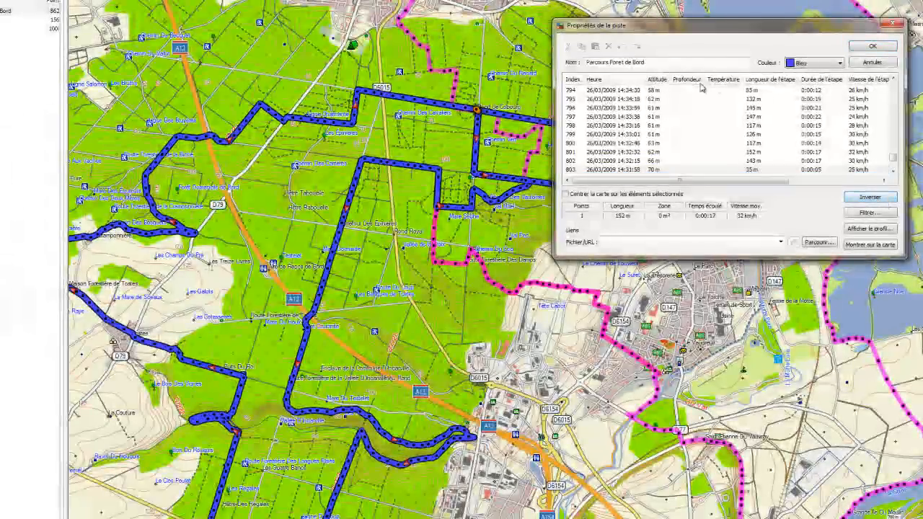
{"action": "left_click_drag", "start_coordinate": [894, 159], "coordinate": [894, 85]}
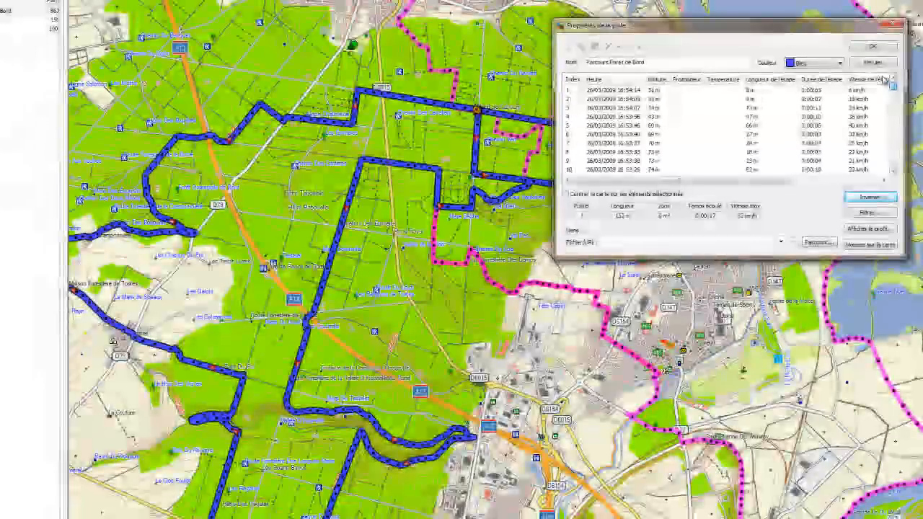
{"action": "left_click", "coordinate": [629, 90]}
{"action": "key", "text": "Down"}
{"action": "key", "text": "Down"}
{"action": "key", "text": "Down"}
{"action": "key", "text": "Down"}
{"action": "key", "text": "Down"}
{"action": "key", "text": "Down"}
{"action": "key", "text": "Down"}
{"action": "key", "text": "Down"}
{"action": "key", "text": "Down"}
{"action": "key", "text": "Down"}
{"action": "key", "text": "Down"}
{"action": "key", "text": "Down"}
{"action": "key", "text": "Down"}
{"action": "key", "text": "Down"}
{"action": "key", "text": "Down"}
{"action": "key", "text": "Down"}
{"action": "key", "text": "Down"}
{"action": "key", "text": "Down"}
{"action": "key", "text": "Down"}
{"action": "key", "text": "Down"}
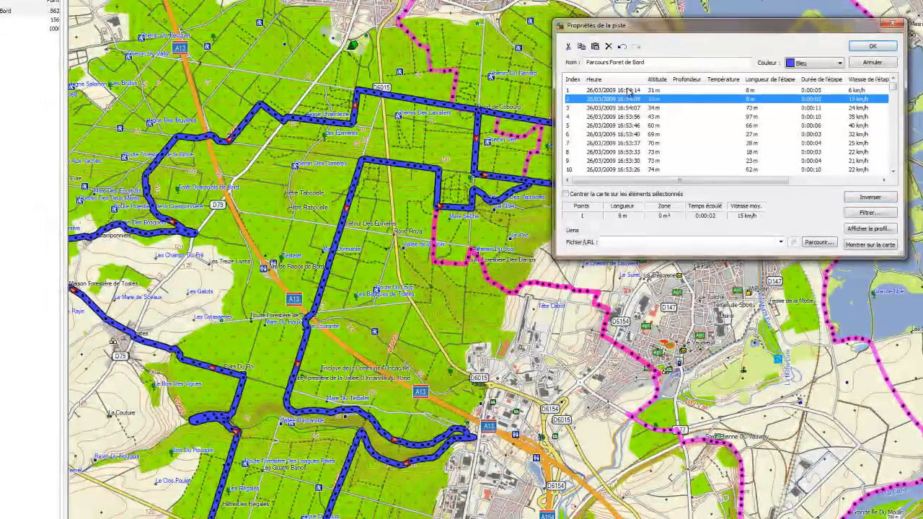
{"action": "key", "text": "Down"}
{"action": "key", "text": "Down"}
{"action": "key", "text": "Down"}
{"action": "key", "text": "Down"}
{"action": "key", "text": "Down"}
{"action": "key", "text": "Down"}
{"action": "key", "text": "Down"}
{"action": "key", "text": "Down"}
{"action": "key", "text": "Down"}
{"action": "key", "text": "Down"}
{"action": "key", "text": "Down"}
{"action": "key", "text": "Down"}
{"action": "key", "text": "Down"}
{"action": "key", "text": "Down"}
{"action": "key", "text": "Down"}
{"action": "key", "text": "Down"}
{"action": "key", "text": "Down"}
{"action": "key", "text": "Down"}
{"action": "key", "text": "Down"}
{"action": "key", "text": "Down"}
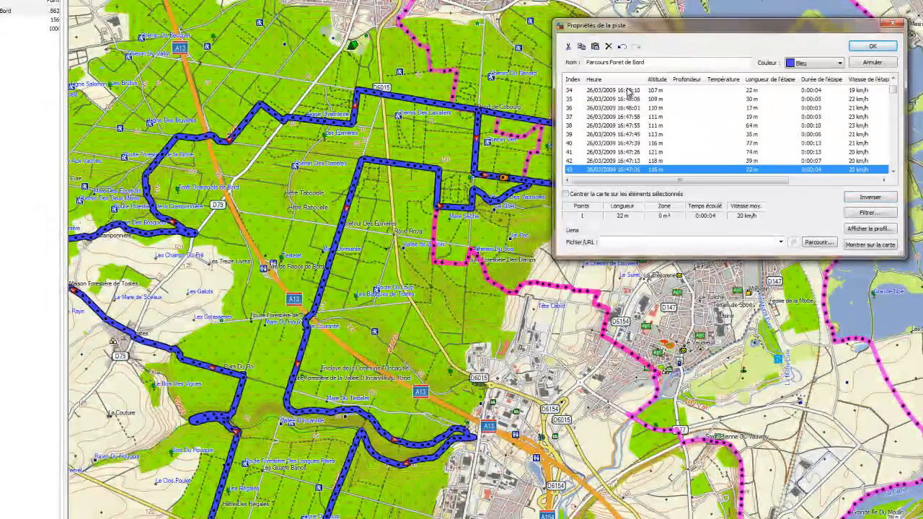
{"action": "key", "text": "Down"}
{"action": "key", "text": "Down"}
{"action": "key", "text": "Down"}
{"action": "key", "text": "Down"}
{"action": "key", "text": "Down"}
{"action": "key", "text": "Down"}
{"action": "key", "text": "Down"}
{"action": "key", "text": "Down"}
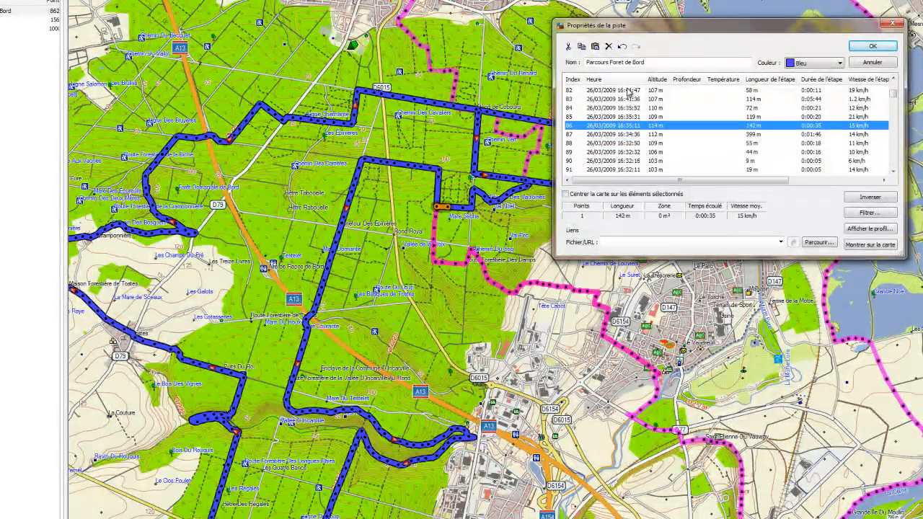
Step: Extend the selection from point 87 to just before point 800, about 33.4 km
{"action": "key", "text": "shift+Down"}
{"action": "key", "text": "shift+Down"}
{"action": "key", "text": "shift+Down"}
{"action": "key", "text": "shift+Down"}
{"action": "key", "text": "shift+Down"}
{"action": "key", "text": "shift+Down"}
{"action": "key", "text": "shift+Down"}
{"action": "key", "text": "shift+Down"}
{"action": "key", "text": "shift+Down"}
{"action": "key", "text": "shift+Down"}
{"action": "key", "text": "shift+Down"}
{"action": "key", "text": "shift+Down"}
{"action": "key", "text": "shift+Down"}
{"action": "key", "text": "shift+Down"}
{"action": "key", "text": "shift+Down"}
{"action": "key", "text": "shift+Down"}
{"action": "key", "text": "shift+Down"}
{"action": "key", "text": "shift+Down"}
{"action": "key", "text": "shift+Down"}
{"action": "key", "text": "shift+Down"}
{"action": "key", "text": "shift+Down"}
{"action": "key", "text": "shift+Down"}
{"action": "key", "text": "shift+Down"}
{"action": "key", "text": "shift+Down"}
{"action": "key", "text": "shift+Down"}
{"action": "key", "text": "shift+Down"}
{"action": "key", "text": "shift+Down"}
{"action": "key", "text": "shift+Down"}
{"action": "key", "text": "shift+Down"}
{"action": "key", "text": "shift+Down"}
{"action": "key", "text": "shift+Down"}
{"action": "key", "text": "shift+Down"}
{"action": "key", "text": "shift+Down"}
{"action": "key", "text": "shift+Down"}
{"action": "key", "text": "shift+Down"}
{"action": "key", "text": "shift+Down"}
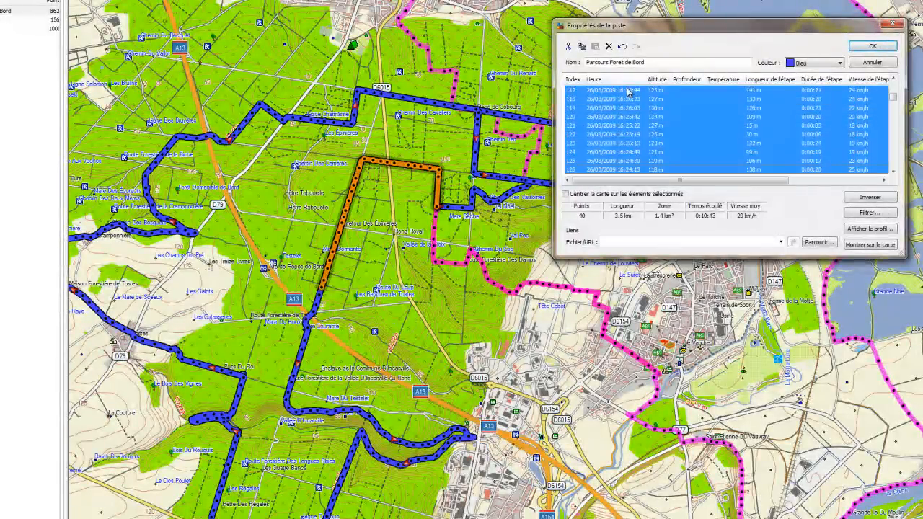
{"action": "key", "text": "shift+Down"}
{"action": "key", "text": "shift+Down"}
{"action": "key", "text": "shift+Down"}
{"action": "key", "text": "shift+Down"}
{"action": "key", "text": "shift+Down"}
{"action": "key", "text": "shift+Down"}
{"action": "key", "text": "shift+Down"}
{"action": "key", "text": "shift+Down"}
{"action": "key", "text": "shift+Down"}
{"action": "key", "text": "shift+Down"}
{"action": "key", "text": "shift+Down"}
{"action": "key", "text": "shift+Down"}
{"action": "key", "text": "shift+Down"}
{"action": "key", "text": "shift+Down"}
{"action": "key", "text": "shift+Down"}
{"action": "key", "text": "shift+Down"}
{"action": "key", "text": "shift+Down"}
{"action": "key", "text": "shift+Down"}
{"action": "key", "text": "shift+Down"}
{"action": "key", "text": "shift+Down"}
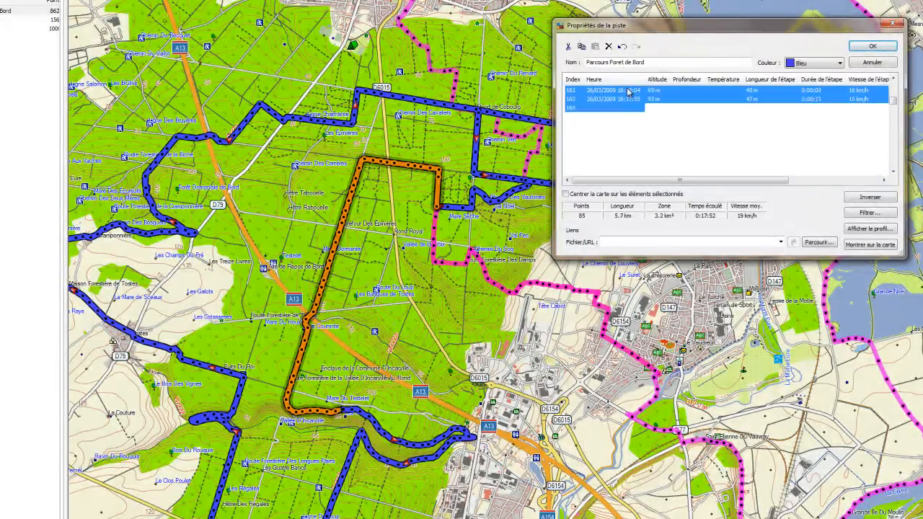
{"action": "key", "text": "shift+Down"}
{"action": "key", "text": "shift+Down"}
{"action": "key", "text": "shift+Down"}
{"action": "key", "text": "shift+Down"}
{"action": "key", "text": "shift+Down"}
{"action": "key", "text": "shift+Down"}
{"action": "key", "text": "shift+Down"}
{"action": "key", "text": "shift+Down"}
{"action": "key", "text": "shift+Down"}
{"action": "key", "text": "shift+Down"}
{"action": "key", "text": "shift+Down"}
{"action": "key", "text": "shift+Down"}
{"action": "key", "text": "shift+Down"}
{"action": "key", "text": "shift+Down"}
{"action": "key", "text": "shift+Down"}
{"action": "key", "text": "shift+Down"}
{"action": "key", "text": "shift+Down"}
{"action": "key", "text": "shift+Down"}
{"action": "key", "text": "shift+Down"}
{"action": "key", "text": "shift+Down"}
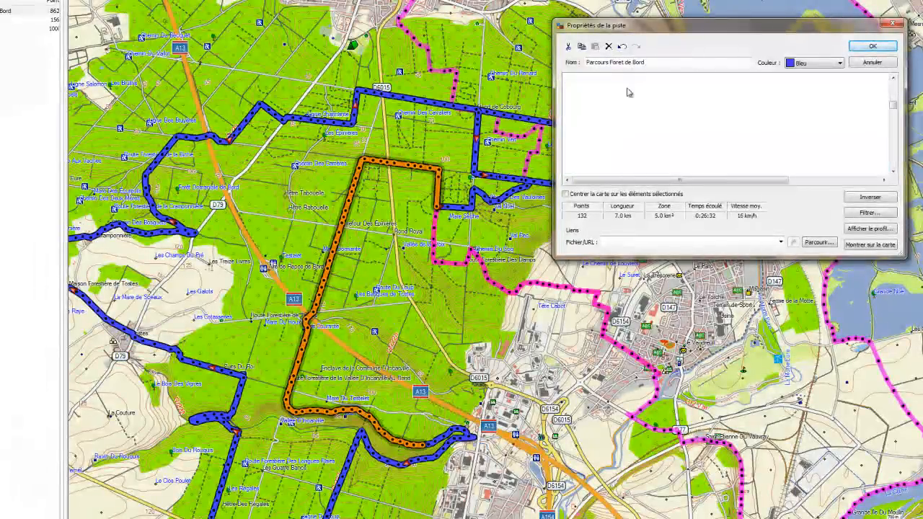
{"action": "key", "text": "shift+Down"}
{"action": "key", "text": "shift+Down"}
{"action": "key", "text": "shift+Down"}
{"action": "key", "text": "shift+Down"}
{"action": "key", "text": "shift+Down"}
{"action": "key", "text": "shift+Down"}
{"action": "key", "text": "shift+Down"}
{"action": "key", "text": "shift+Down"}
{"action": "key", "text": "shift+Down"}
{"action": "key", "text": "shift+Down"}
{"action": "key", "text": "shift+Down"}
{"action": "key", "text": "shift+Down"}
{"action": "key", "text": "shift+Down"}
{"action": "key", "text": "shift+Down"}
{"action": "key", "text": "shift+Down"}
{"action": "key", "text": "shift+Down"}
{"action": "key", "text": "shift+Down"}
{"action": "key", "text": "shift+Down"}
{"action": "key", "text": "shift+Down"}
{"action": "key", "text": "shift+Down"}
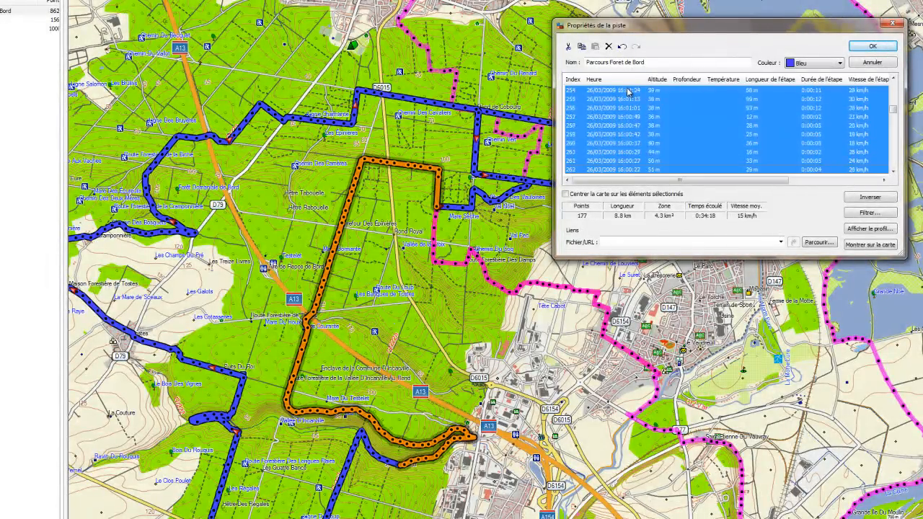
{"action": "key", "text": "shift+Down"}
{"action": "key", "text": "shift+Down"}
{"action": "key", "text": "shift+Down"}
{"action": "key", "text": "shift+Down"}
{"action": "key", "text": "shift+Down"}
{"action": "key", "text": "shift+Down"}
{"action": "key", "text": "shift+Down"}
{"action": "key", "text": "shift+Down"}
{"action": "key", "text": "shift+Down"}
{"action": "key", "text": "shift+Down"}
{"action": "key", "text": "shift+Down"}
{"action": "key", "text": "shift+Down"}
{"action": "key", "text": "shift+Down"}
{"action": "key", "text": "shift+Down"}
{"action": "key", "text": "shift+Down"}
{"action": "key", "text": "shift+Down"}
{"action": "key", "text": "shift+Down"}
{"action": "key", "text": "shift+Down"}
{"action": "key", "text": "shift+Down"}
{"action": "key", "text": "shift+Down"}
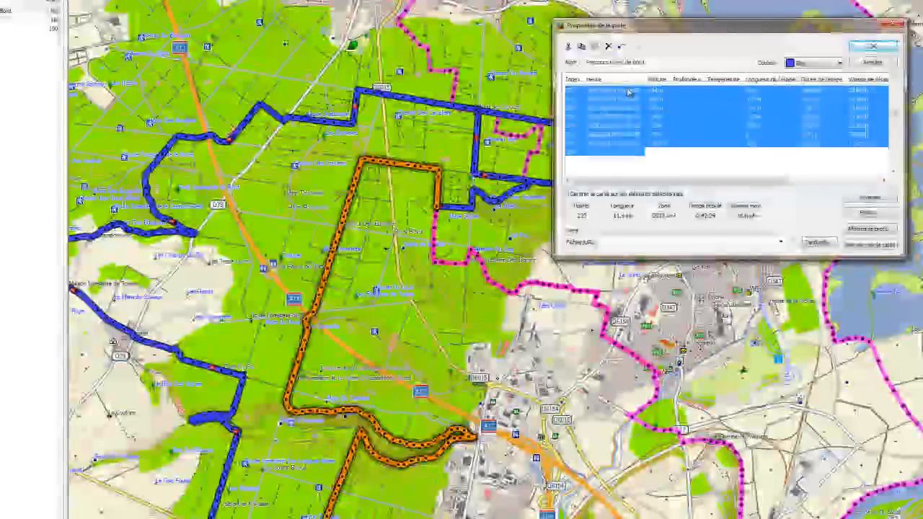
{"action": "key", "text": "shift+Down"}
{"action": "key", "text": "shift+Down"}
{"action": "key", "text": "shift+Down"}
{"action": "key", "text": "shift+Down"}
{"action": "key", "text": "shift+Down"}
{"action": "key", "text": "shift+Down"}
{"action": "key", "text": "shift+Down"}
{"action": "key", "text": "shift+Down"}
{"action": "key", "text": "shift+Down"}
{"action": "key", "text": "shift+Down"}
{"action": "key", "text": "shift+Down"}
{"action": "key", "text": "shift+Down"}
{"action": "key", "text": "shift+Down"}
{"action": "key", "text": "shift+Down"}
{"action": "key", "text": "shift+Down"}
{"action": "key", "text": "shift+Down"}
{"action": "key", "text": "shift+Down"}
{"action": "key", "text": "shift+Down"}
{"action": "key", "text": "shift+Down"}
{"action": "key", "text": "shift+Down"}
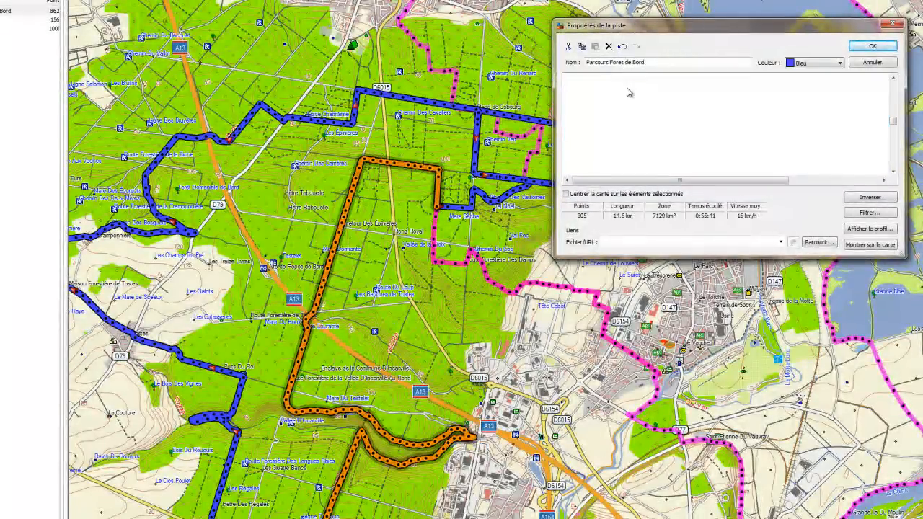
{"action": "key", "text": "shift+Down"}
{"action": "key", "text": "shift+Down"}
{"action": "key", "text": "shift+Down"}
{"action": "key", "text": "shift+Down"}
{"action": "key", "text": "shift+Down"}
{"action": "key", "text": "shift+Down"}
{"action": "key", "text": "shift+Down"}
{"action": "key", "text": "shift+Down"}
{"action": "key", "text": "shift+Down"}
{"action": "key", "text": "shift+Down"}
{"action": "key", "text": "shift+Down"}
{"action": "key", "text": "shift+Down"}
{"action": "key", "text": "shift+Down"}
{"action": "key", "text": "shift+Down"}
{"action": "key", "text": "shift+Down"}
{"action": "key", "text": "shift+Down"}
{"action": "key", "text": "shift+Down"}
{"action": "key", "text": "shift+Down"}
{"action": "key", "text": "shift+Down"}
{"action": "key", "text": "shift+Down"}
{"action": "key", "text": "shift+Down"}
{"action": "key", "text": "shift+Down"}
{"action": "key", "text": "shift+Down"}
{"action": "key", "text": "shift+Down"}
{"action": "key", "text": "shift+Down"}
{"action": "key", "text": "shift+Down"}
{"action": "key", "text": "shift+Down"}
{"action": "key", "text": "shift+Down"}
{"action": "key", "text": "shift+Down"}
{"action": "key", "text": "shift+Down"}
{"action": "key", "text": "shift+Down"}
{"action": "key", "text": "shift+Down"}
{"action": "key", "text": "shift+Down"}
{"action": "key", "text": "shift+Down"}
{"action": "key", "text": "shift+Down"}
{"action": "key", "text": "shift+Down"}
{"action": "key", "text": "shift+Down"}
{"action": "key", "text": "shift+Down"}
{"action": "key", "text": "shift+Down"}
{"action": "key", "text": "shift+Down"}
{"action": "key", "text": "shift+Down"}
{"action": "key", "text": "shift+Down"}
{"action": "key", "text": "shift+Down"}
{"action": "key", "text": "shift+Down"}
{"action": "key", "text": "shift+Down"}
{"action": "key", "text": "shift+Down"}
{"action": "key", "text": "shift+Down"}
{"action": "key", "text": "shift+Down"}
{"action": "key", "text": "shift+Down"}
{"action": "key", "text": "shift+Down"}
{"action": "key", "text": "shift+Down"}
{"action": "key", "text": "shift+Down"}
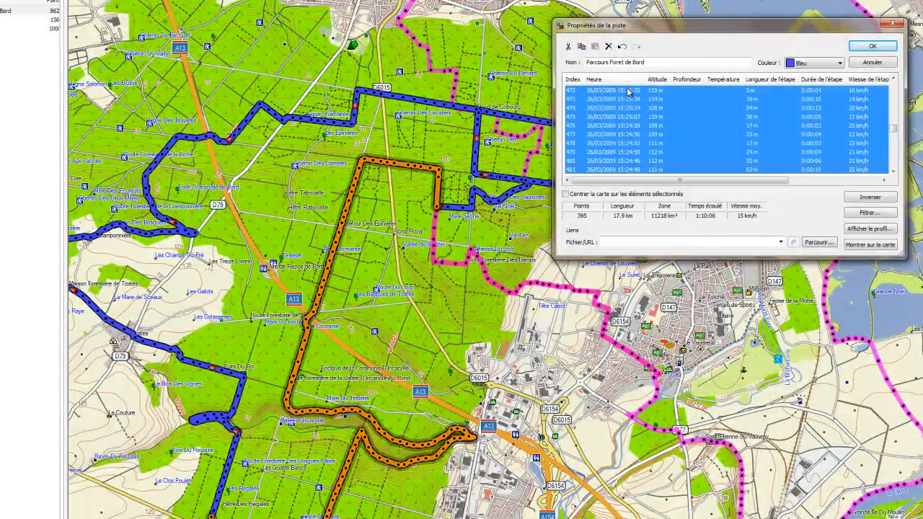
{"action": "key", "text": "shift+Down"}
{"action": "key", "text": "shift+Down"}
{"action": "key", "text": "shift+Down"}
{"action": "key", "text": "shift+Down"}
{"action": "key", "text": "shift+Down"}
{"action": "key", "text": "shift+Down"}
{"action": "key", "text": "shift+Down"}
{"action": "key", "text": "shift+Down"}
{"action": "key", "text": "shift+Down"}
{"action": "key", "text": "shift+Down"}
{"action": "key", "text": "shift+Down"}
{"action": "key", "text": "shift+Down"}
{"action": "key", "text": "shift+Down"}
{"action": "key", "text": "shift+Down"}
{"action": "key", "text": "shift+Down"}
{"action": "key", "text": "shift+Down"}
{"action": "key", "text": "shift+Down"}
{"action": "key", "text": "shift+Down"}
{"action": "key", "text": "shift+Down"}
{"action": "key", "text": "shift+Down"}
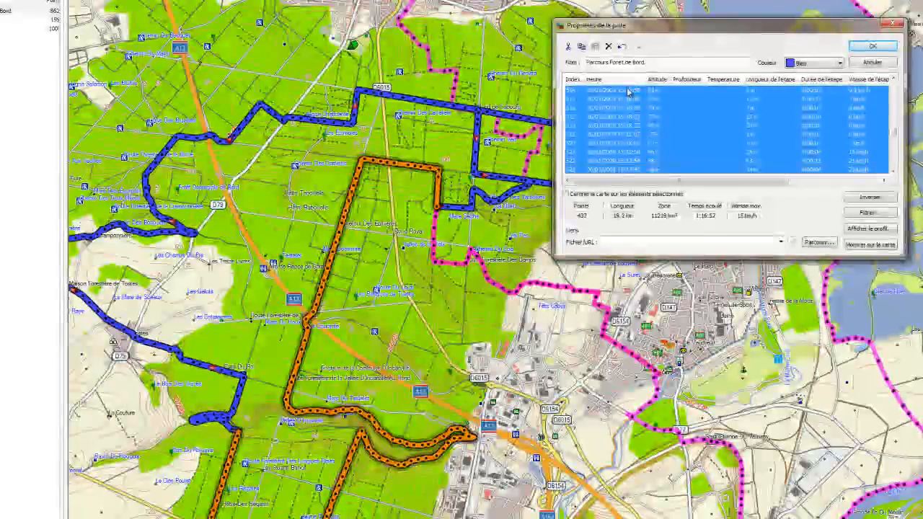
{"action": "key", "text": "shift+Down"}
{"action": "key", "text": "shift+Down"}
{"action": "key", "text": "shift+Down"}
{"action": "key", "text": "shift+Down"}
{"action": "key", "text": "shift+Down"}
{"action": "key", "text": "shift+Down"}
{"action": "key", "text": "shift+Down"}
{"action": "key", "text": "shift+Down"}
{"action": "key", "text": "shift+Down"}
{"action": "key", "text": "shift+Down"}
{"action": "key", "text": "shift+Down"}
{"action": "key", "text": "shift+Down"}
{"action": "key", "text": "shift+Down"}
{"action": "key", "text": "shift+Down"}
{"action": "key", "text": "shift+Down"}
{"action": "key", "text": "shift+Down"}
{"action": "key", "text": "shift+Down"}
{"action": "key", "text": "shift+Down"}
{"action": "key", "text": "shift+Down"}
{"action": "key", "text": "shift+Down"}
{"action": "key", "text": "shift+Down"}
{"action": "key", "text": "shift+Down"}
{"action": "key", "text": "shift+Down"}
{"action": "key", "text": "shift+Down"}
{"action": "key", "text": "shift+Down"}
{"action": "key", "text": "shift+Down"}
{"action": "key", "text": "shift+Down"}
{"action": "key", "text": "shift+Down"}
{"action": "key", "text": "shift+Down"}
{"action": "key", "text": "shift+Down"}
{"action": "key", "text": "shift+Down"}
{"action": "key", "text": "shift+Down"}
{"action": "key", "text": "shift+Down"}
{"action": "key", "text": "shift+Down"}
{"action": "key", "text": "shift+Down"}
{"action": "key", "text": "shift+Down"}
{"action": "key", "text": "shift+Down"}
{"action": "key", "text": "shift+Down"}
{"action": "key", "text": "shift+Down"}
{"action": "key", "text": "shift+Down"}
{"action": "key", "text": "shift+Down"}
{"action": "key", "text": "shift+Down"}
{"action": "key", "text": "shift+Down"}
{"action": "key", "text": "shift+Down"}
{"action": "key", "text": "shift+Down"}
{"action": "key", "text": "shift+Down"}
{"action": "key", "text": "shift+Down"}
{"action": "key", "text": "shift+Down"}
{"action": "key", "text": "shift+Down"}
{"action": "key", "text": "shift+Down"}
{"action": "key", "text": "shift+Down"}
{"action": "key", "text": "shift+Down"}
{"action": "key", "text": "shift+Down"}
{"action": "key", "text": "shift+Down"}
{"action": "key", "text": "shift+Down"}
{"action": "key", "text": "shift+Down"}
{"action": "key", "text": "shift+Down"}
{"action": "key", "text": "shift+Down"}
{"action": "key", "text": "shift+Down"}
{"action": "key", "text": "shift+Down"}
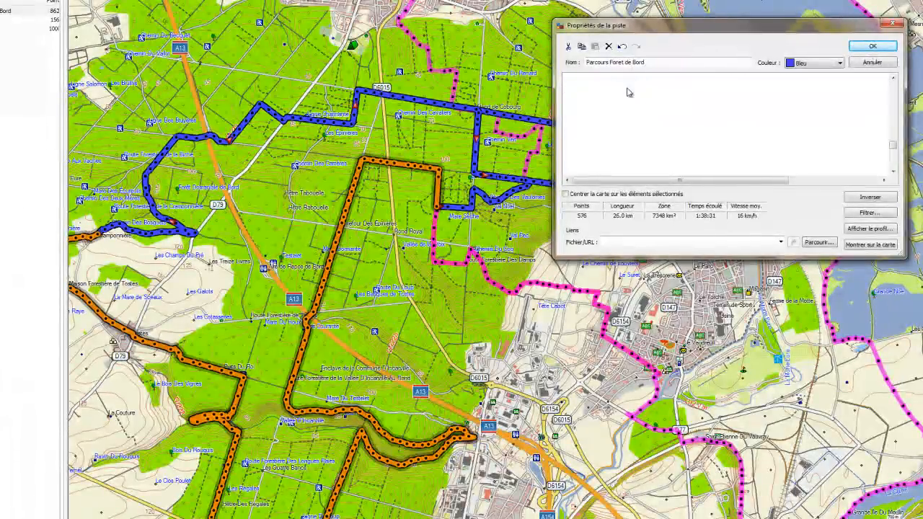
{"action": "key", "text": "shift+Down"}
{"action": "key", "text": "shift+Down"}
{"action": "key", "text": "shift+Down"}
{"action": "key", "text": "shift+Down"}
{"action": "key", "text": "shift+Down"}
{"action": "key", "text": "shift+Down"}
{"action": "key", "text": "shift+Down"}
{"action": "key", "text": "shift+Down"}
{"action": "key", "text": "shift+Down"}
{"action": "key", "text": "shift+Down"}
{"action": "key", "text": "shift+Down"}
{"action": "key", "text": "shift+Down"}
{"action": "key", "text": "shift+Down"}
{"action": "key", "text": "shift+Down"}
{"action": "key", "text": "shift+Down"}
{"action": "key", "text": "shift+Down"}
{"action": "key", "text": "shift+Down"}
{"action": "key", "text": "shift+Down"}
{"action": "key", "text": "shift+Down"}
{"action": "key", "text": "shift+Down"}
{"action": "key", "text": "shift+Down"}
{"action": "key", "text": "shift+Down"}
{"action": "key", "text": "shift+Down"}
{"action": "key", "text": "shift+Down"}
{"action": "key", "text": "shift+Down"}
{"action": "key", "text": "shift+Down"}
{"action": "key", "text": "shift+Down"}
{"action": "key", "text": "shift+Down"}
{"action": "key", "text": "shift+Down"}
{"action": "key", "text": "shift+Down"}
{"action": "key", "text": "shift+Down"}
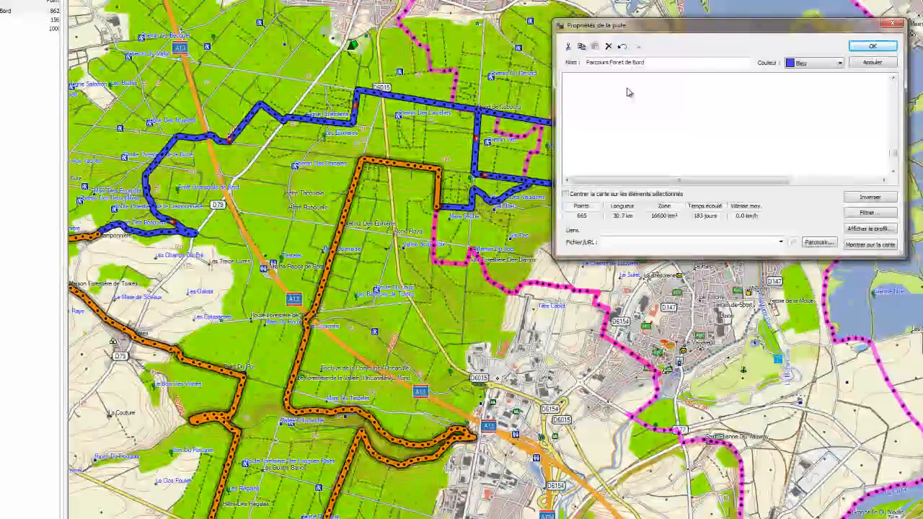
{"action": "key", "text": "shift+Down"}
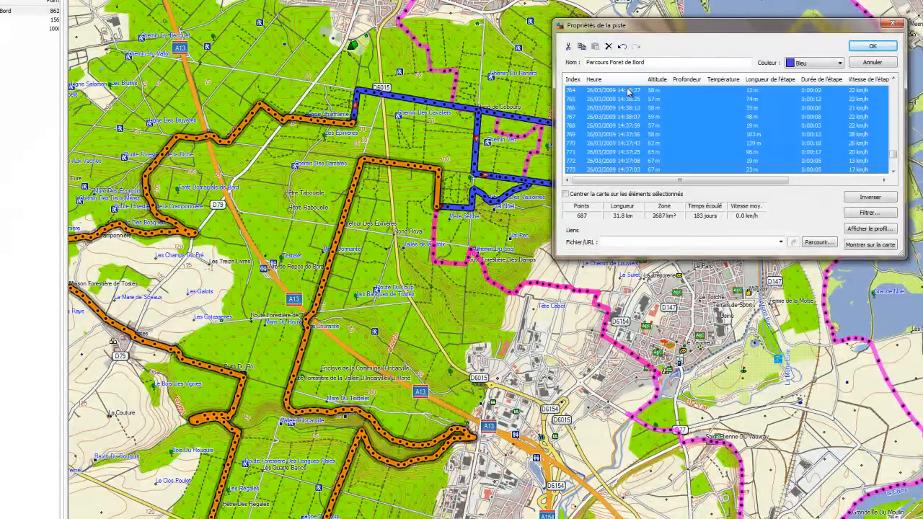
{"action": "key", "text": "shift+Down"}
{"action": "key", "text": "shift+Down"}
{"action": "key", "text": "shift+Down"}
{"action": "key", "text": "shift+Down"}
{"action": "key", "text": "shift+Down"}
{"action": "key", "text": "shift+Down"}
{"action": "key", "text": "shift+Down"}
{"action": "key", "text": "shift+Down"}
{"action": "key", "text": "shift+Down"}
{"action": "key", "text": "shift+Down"}
{"action": "key", "text": "shift+Down"}
{"action": "key", "text": "shift+Down"}
{"action": "key", "text": "shift+Down"}
{"action": "key", "text": "shift+Down"}
{"action": "key", "text": "shift+Down"}
{"action": "key", "text": "shift+Down"}
{"action": "key", "text": "shift+Down"}
{"action": "key", "text": "shift+Down"}
{"action": "key", "text": "shift+Down"}
{"action": "key", "text": "shift+Down"}
{"action": "key", "text": "shift+Down"}
{"action": "key", "text": "shift+Down"}
{"action": "key", "text": "shift+Down"}
{"action": "key", "text": "shift+Down"}
{"action": "key", "text": "shift+Down"}
{"action": "key", "text": "shift+Down"}
{"action": "key", "text": "shift+Down"}
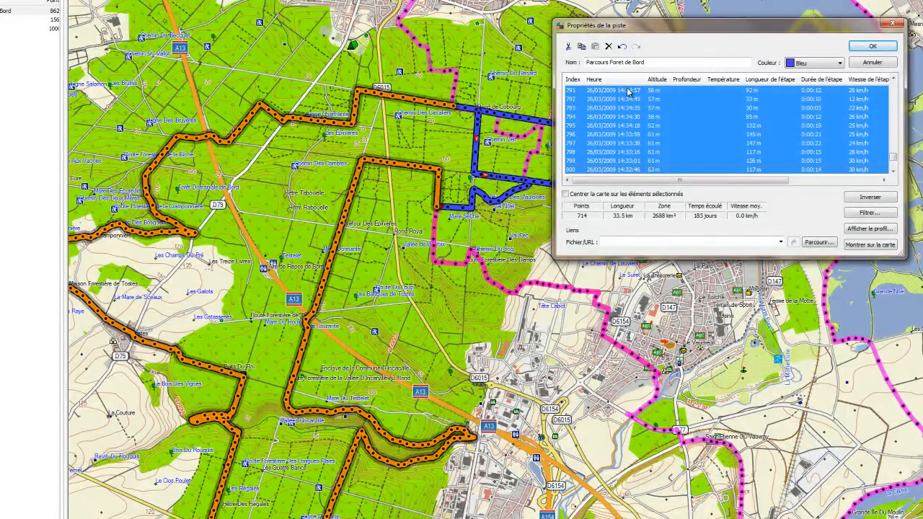
{"action": "key", "text": "shift+Up"}
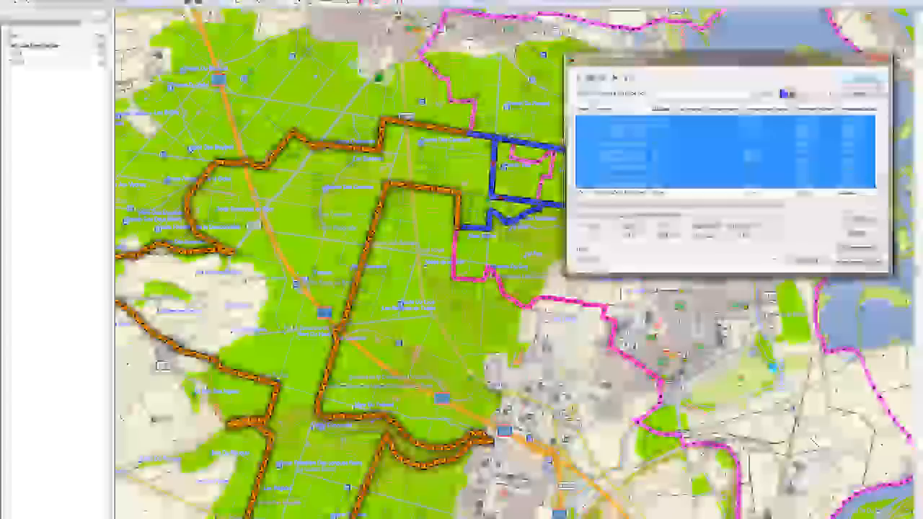
Step: Paste the copied Parcours Foret de Bord points after Tracé's last point 156, growing it to 869 points
{"action": "left_click", "coordinate": [871, 79]}
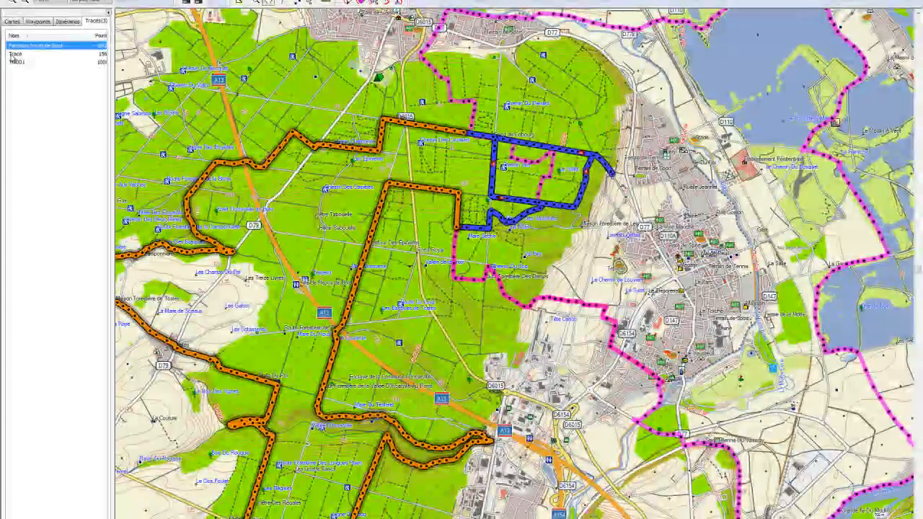
{"action": "left_click", "coordinate": [12, 56]}
{"action": "right_click", "coordinate": [13, 56]}
{"action": "left_click", "coordinate": [52, 141]}
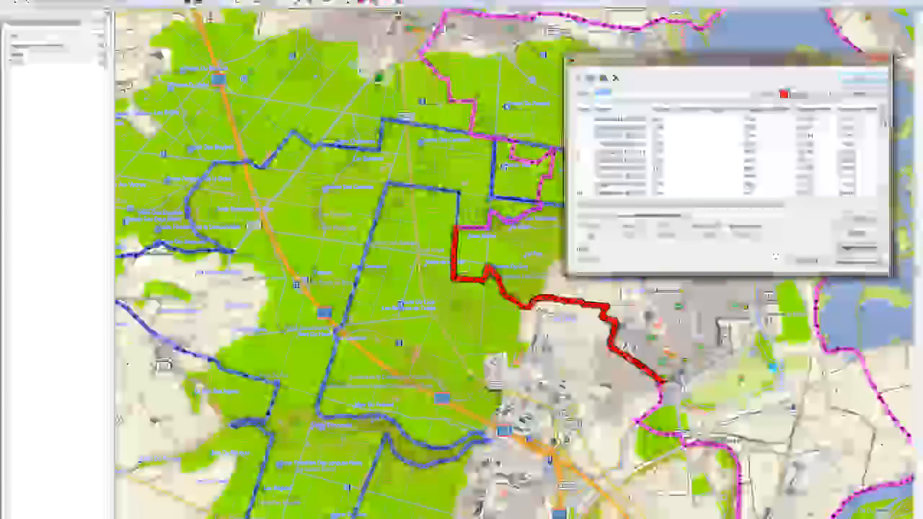
{"action": "left_click_drag", "start_coordinate": [880, 117], "coordinate": [880, 189]}
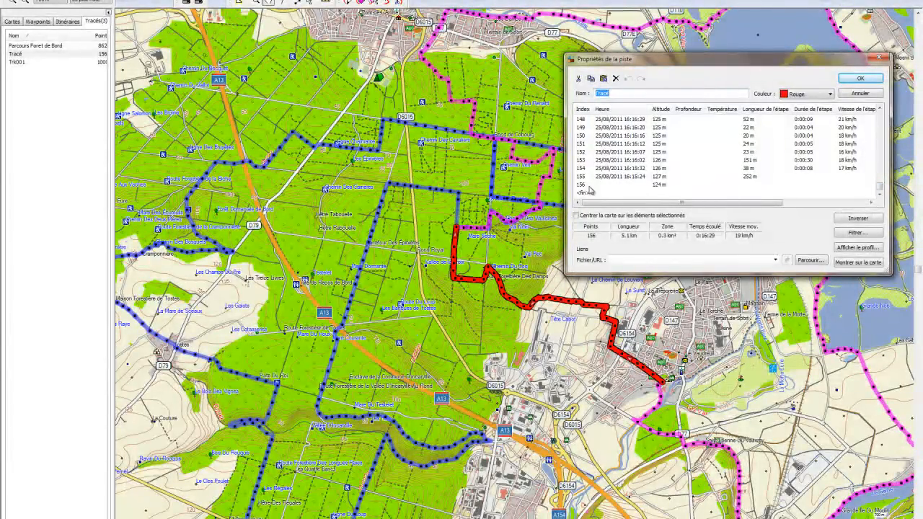
{"action": "left_click", "coordinate": [590, 186]}
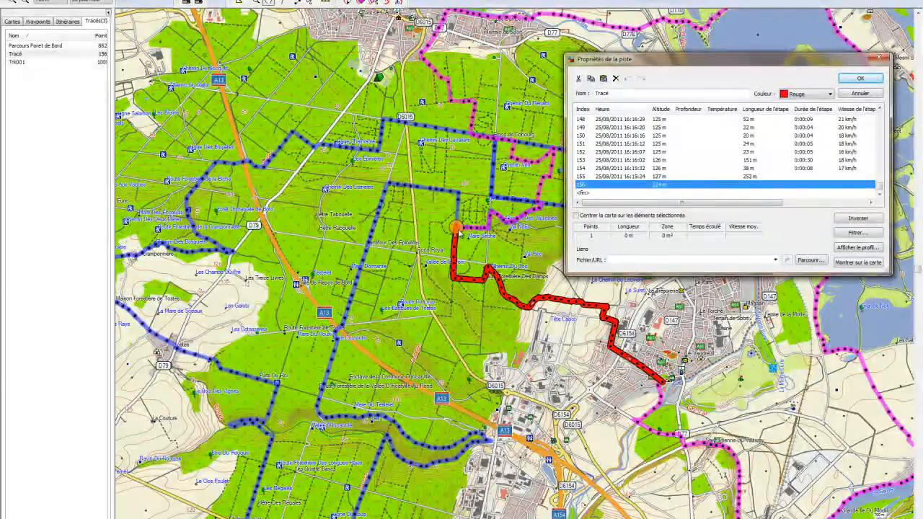
{"action": "left_click", "coordinate": [459, 230]}
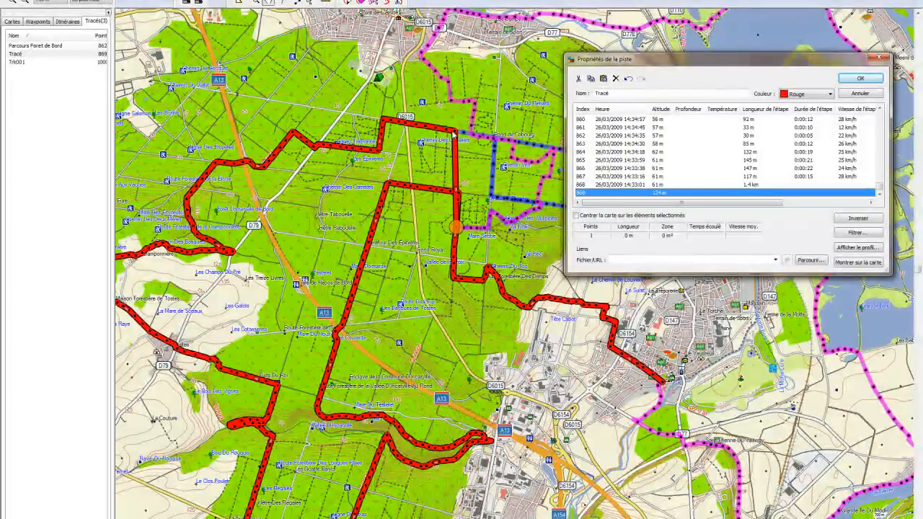
{"action": "left_click", "coordinate": [853, 80]}
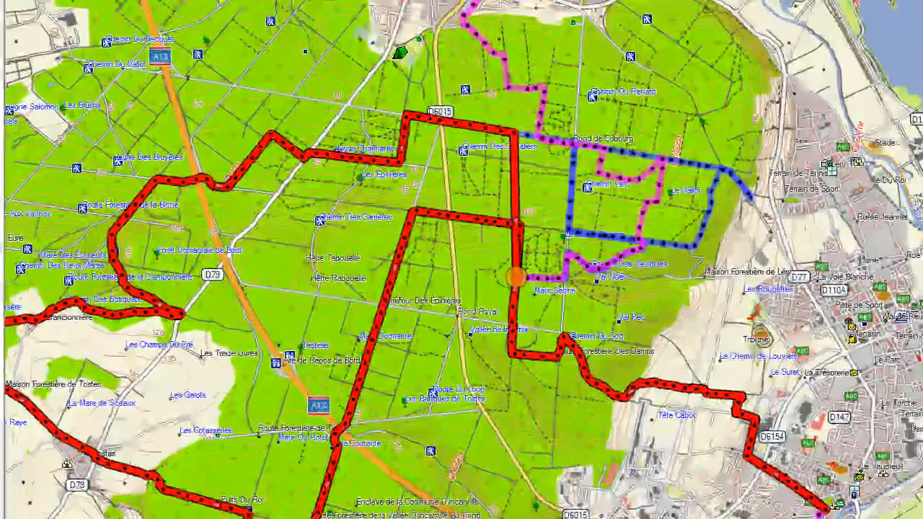
{"action": "left_click", "coordinate": [514, 170]}
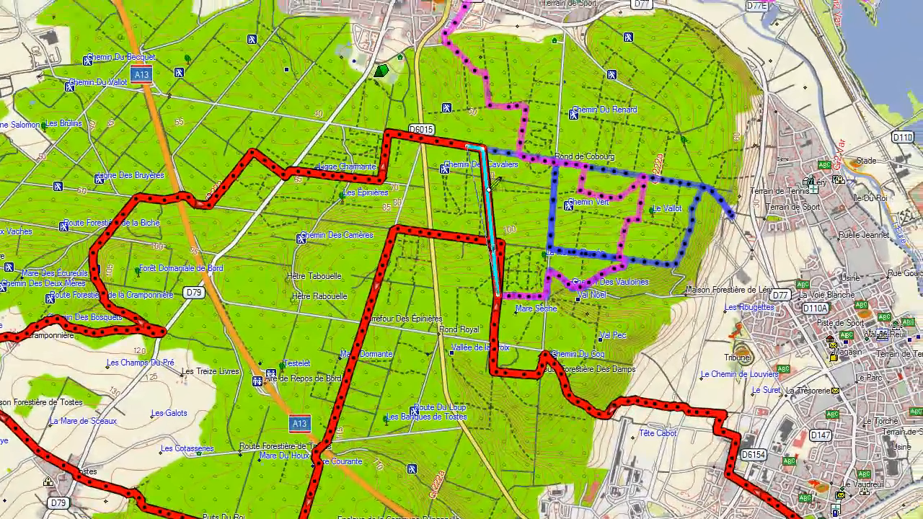
{"action": "left_click", "coordinate": [459, 172]}
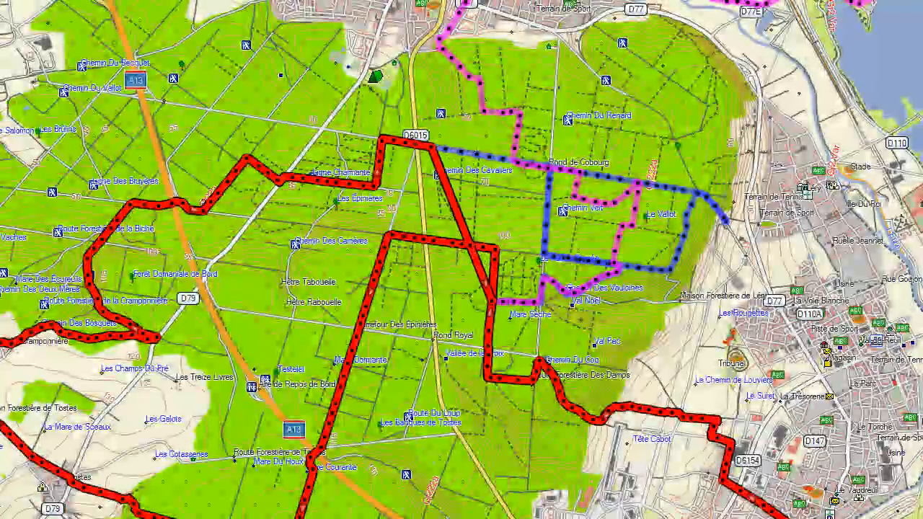
{"action": "key", "text": "ctrl+z"}
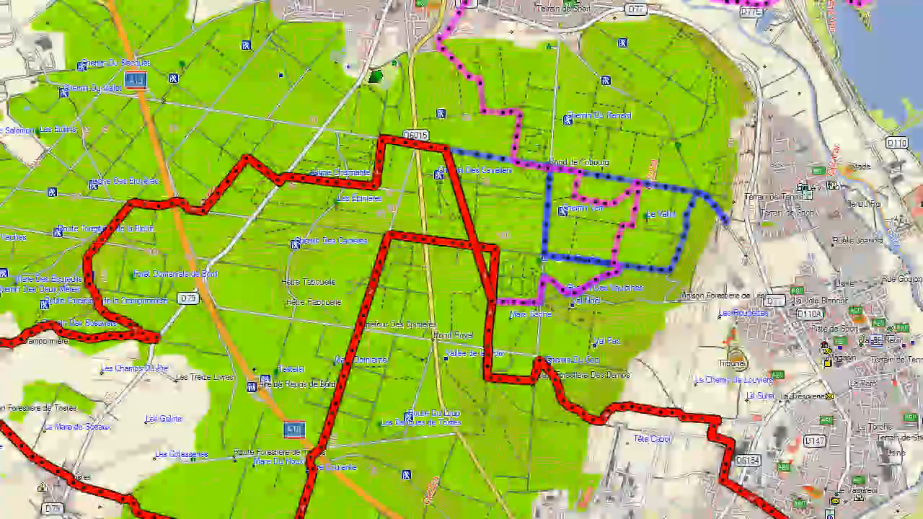
{"action": "left_click", "coordinate": [54, 20]}
{"action": "left_click", "coordinate": [9, 7]}
{"action": "left_click", "coordinate": [54, 20]}
{"action": "left_click", "coordinate": [75, 34]}
{"action": "left_click", "coordinate": [55, 20]}
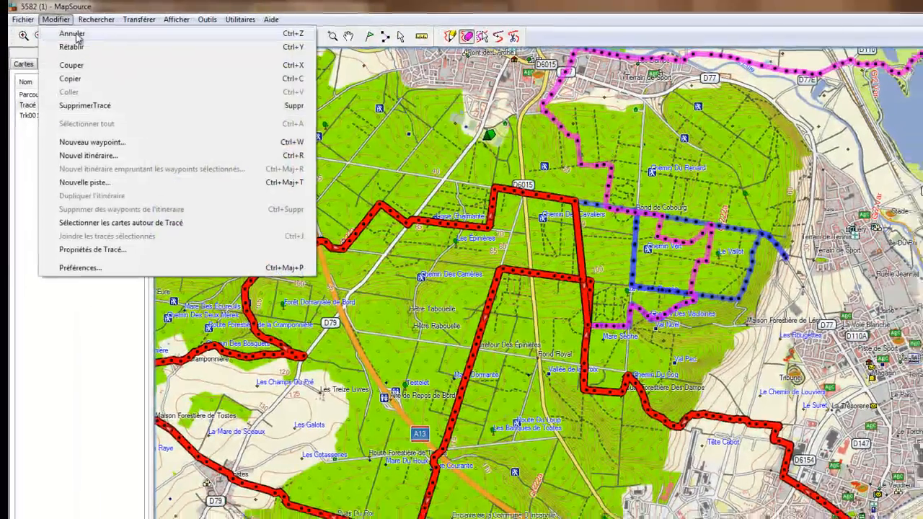
{"action": "left_click", "coordinate": [75, 34]}
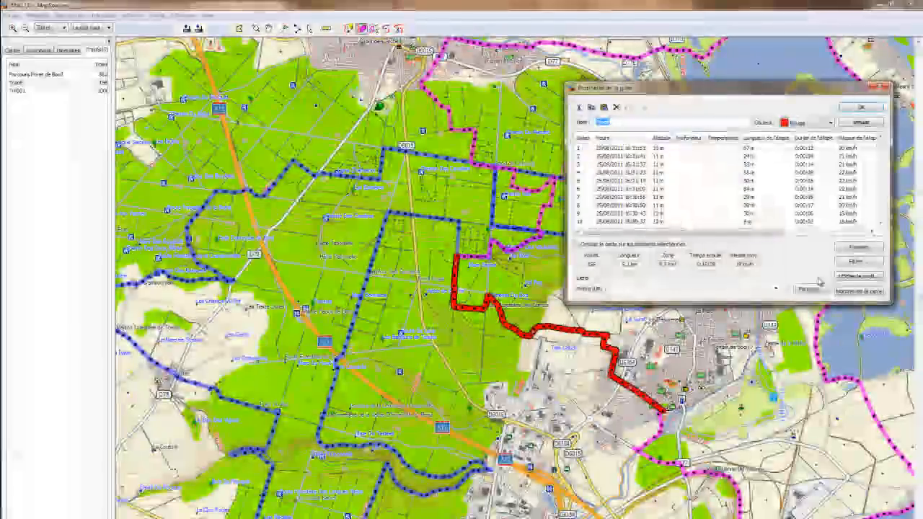
{"action": "left_click_drag", "start_coordinate": [880, 146], "coordinate": [900, 247]}
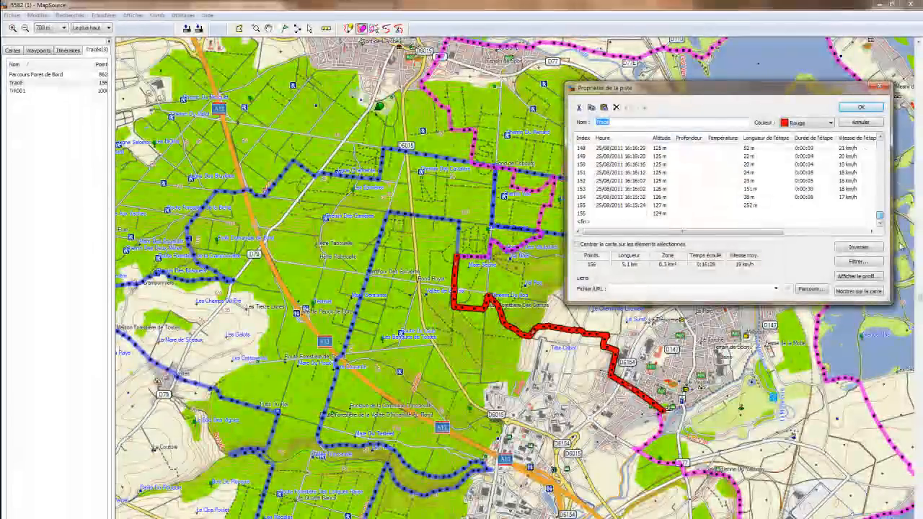
{"action": "left_click", "coordinate": [609, 222]}
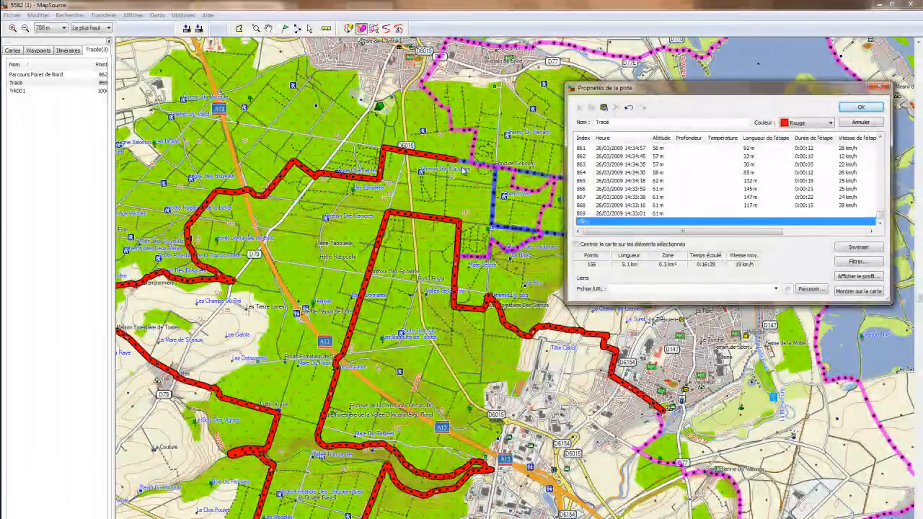
{"action": "left_click", "coordinate": [861, 107]}
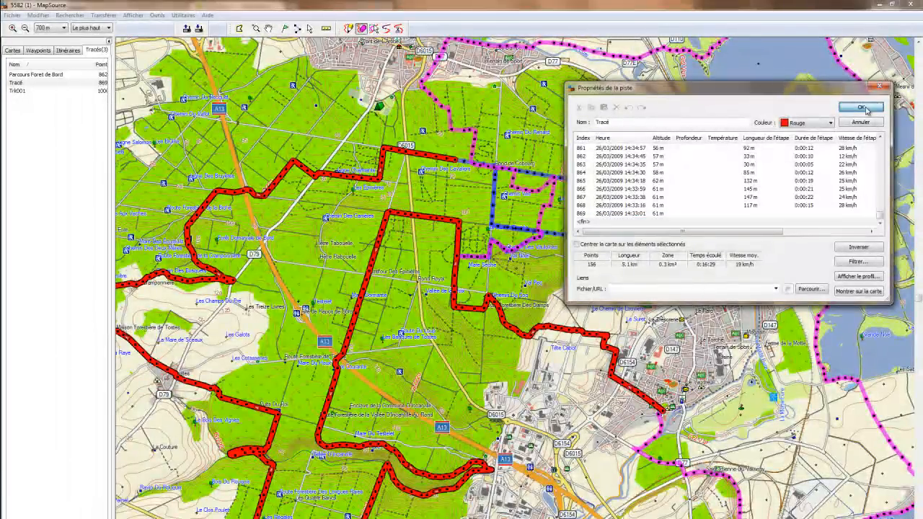
{"action": "left_click", "coordinate": [256, 28]}
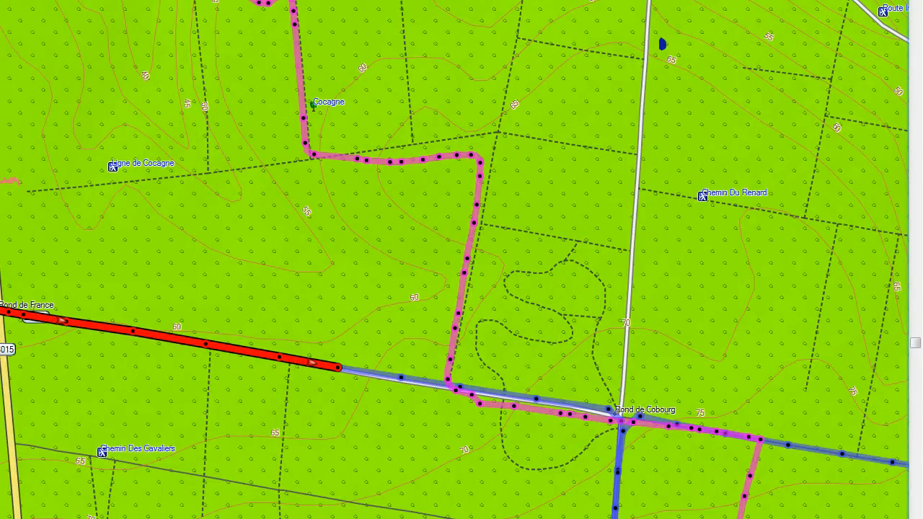
Step: Draw a link from the red track's end to the pink track's point, then select the pink track
{"action": "left_click", "coordinate": [339, 368]}
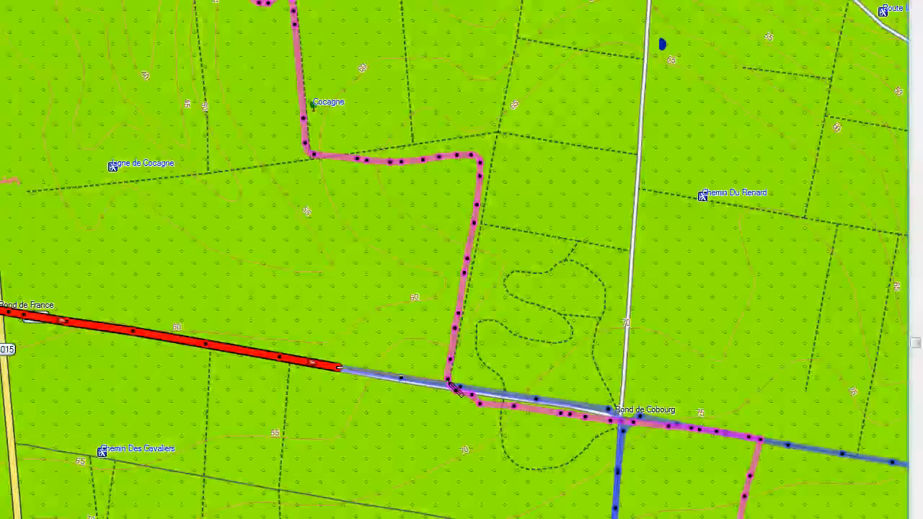
{"action": "left_click", "coordinate": [448, 380]}
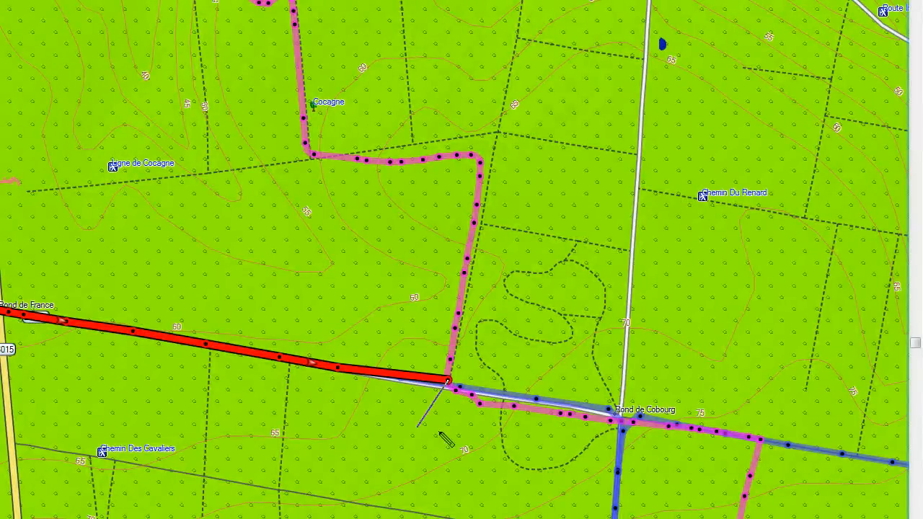
{"action": "key", "text": "Escape"}
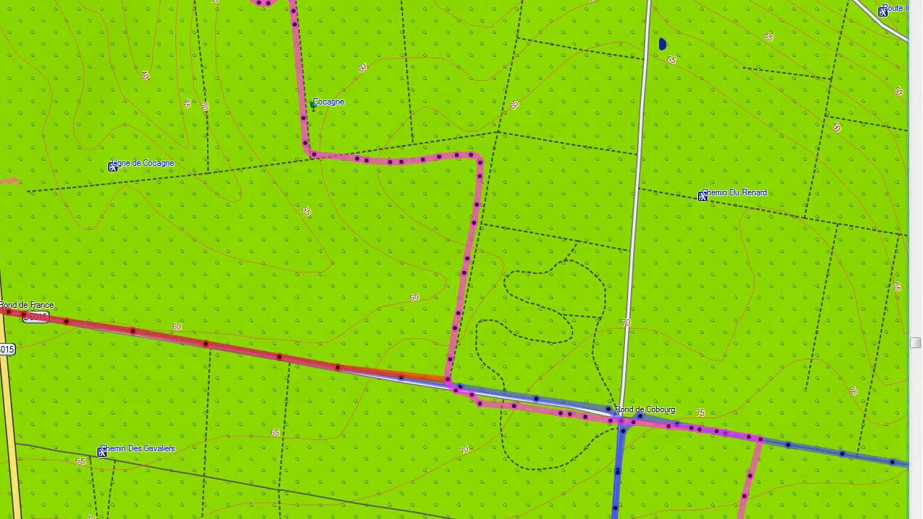
{"action": "left_click", "coordinate": [464, 273]}
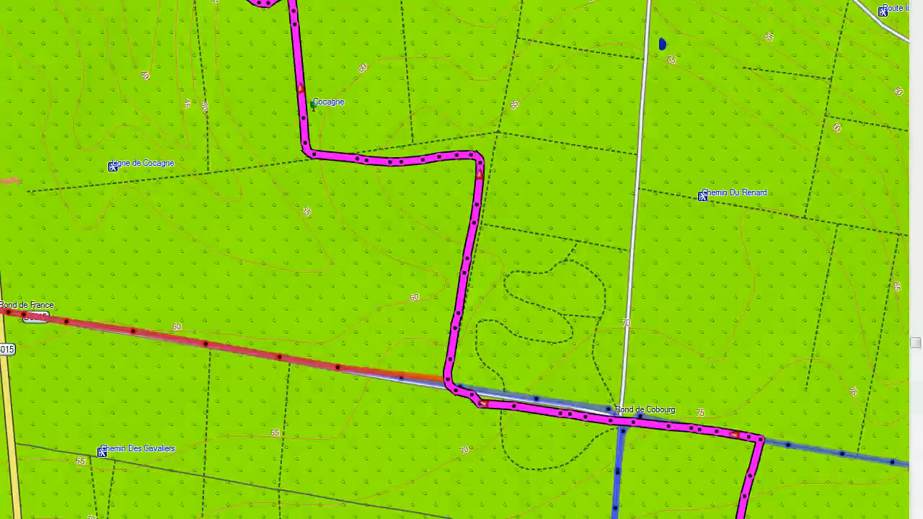
{"action": "scroll", "coordinate": [34, 157], "scroll_direction": "down", "scroll_amount": 4}
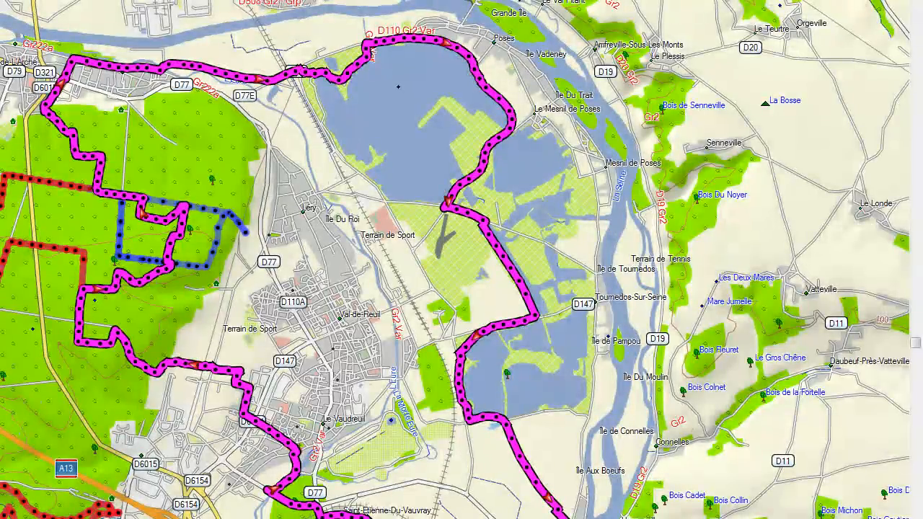
Step: Locate point 422 in Trk001's point list, just after the date jump at point 421
{"action": "left_click", "coordinate": [475, 120]}
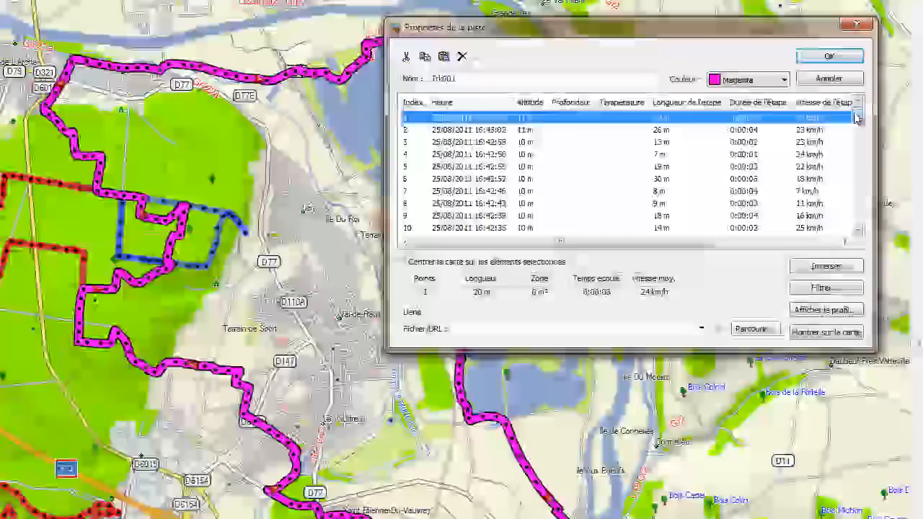
{"action": "left_click_drag", "start_coordinate": [858, 113], "coordinate": [858, 185]}
{"action": "left_click", "coordinate": [476, 156]}
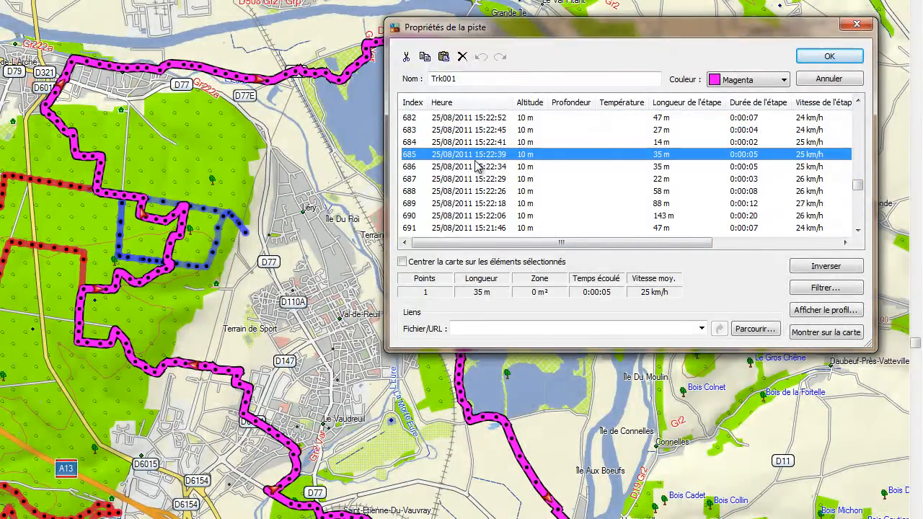
{"action": "key", "text": "Up"}
{"action": "key", "text": "Up"}
{"action": "key", "text": "Up"}
{"action": "key", "text": "Up"}
{"action": "key", "text": "Up"}
{"action": "key", "text": "Up"}
{"action": "key", "text": "Up"}
{"action": "key", "text": "Up"}
{"action": "key", "text": "Up"}
{"action": "key", "text": "Up"}
{"action": "key", "text": "Up"}
{"action": "key", "text": "Up"}
{"action": "key", "text": "Up"}
{"action": "key", "text": "Up"}
{"action": "key", "text": "Up"}
{"action": "key", "text": "Up"}
{"action": "key", "text": "Up"}
{"action": "key", "text": "Up"}
{"action": "key", "text": "Up"}
{"action": "key", "text": "Up"}
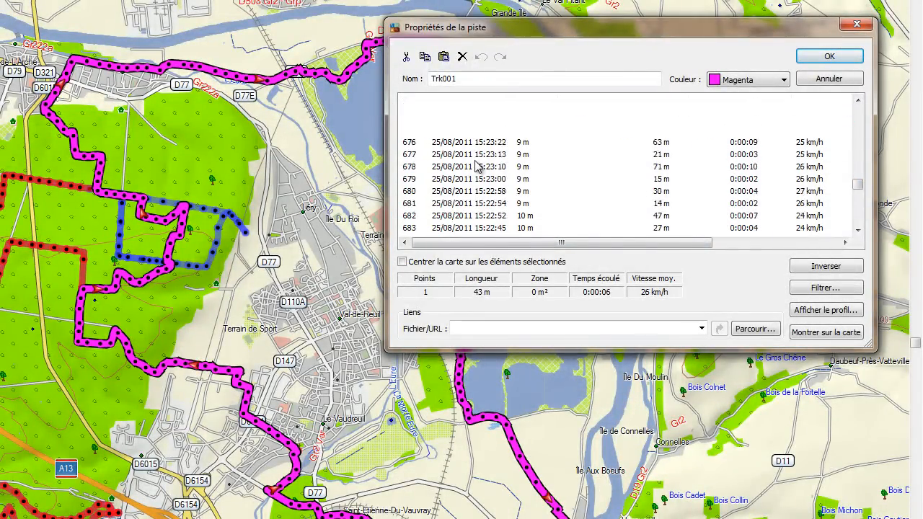
{"action": "key", "text": "Up"}
{"action": "key", "text": "Up"}
{"action": "key", "text": "Up"}
{"action": "key", "text": "Up"}
{"action": "key", "text": "Up"}
{"action": "key", "text": "Up"}
{"action": "key", "text": "Up"}
{"action": "key", "text": "Up"}
{"action": "key", "text": "Up"}
{"action": "key", "text": "Up"}
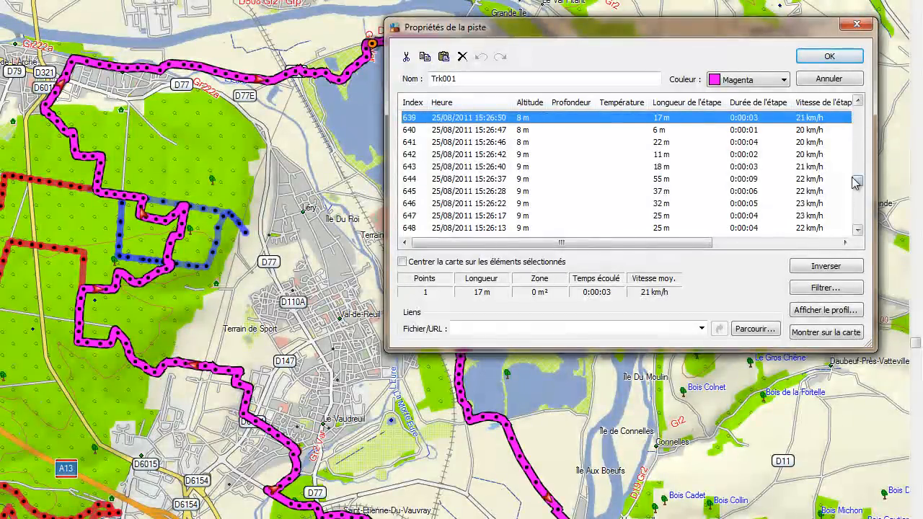
{"action": "scroll", "coordinate": [544, 151], "scroll_direction": "up", "scroll_amount": 20}
{"action": "left_click", "coordinate": [507, 144]}
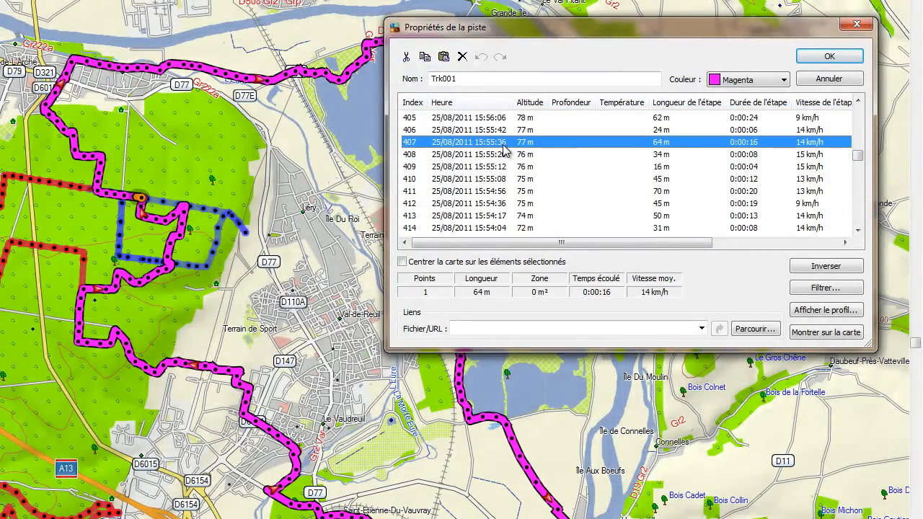
{"action": "key", "text": "Down"}
{"action": "key", "text": "Down"}
{"action": "key", "text": "Down"}
{"action": "key", "text": "Down"}
{"action": "key", "text": "Down"}
{"action": "key", "text": "Down"}
{"action": "key", "text": "Down"}
{"action": "key", "text": "Down"}
{"action": "key", "text": "Down"}
{"action": "key", "text": "Down"}
{"action": "key", "text": "Down"}
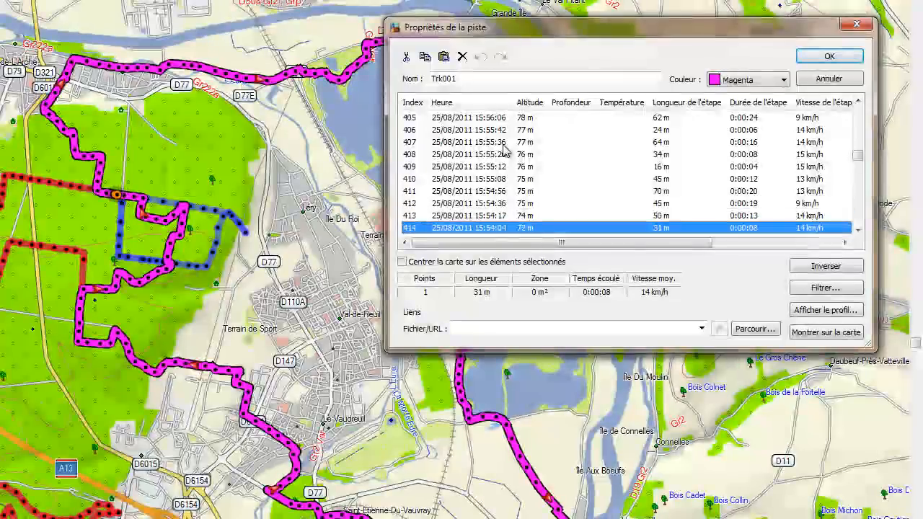
{"action": "key", "text": "Down"}
{"action": "key", "text": "Down"}
{"action": "key", "text": "Down"}
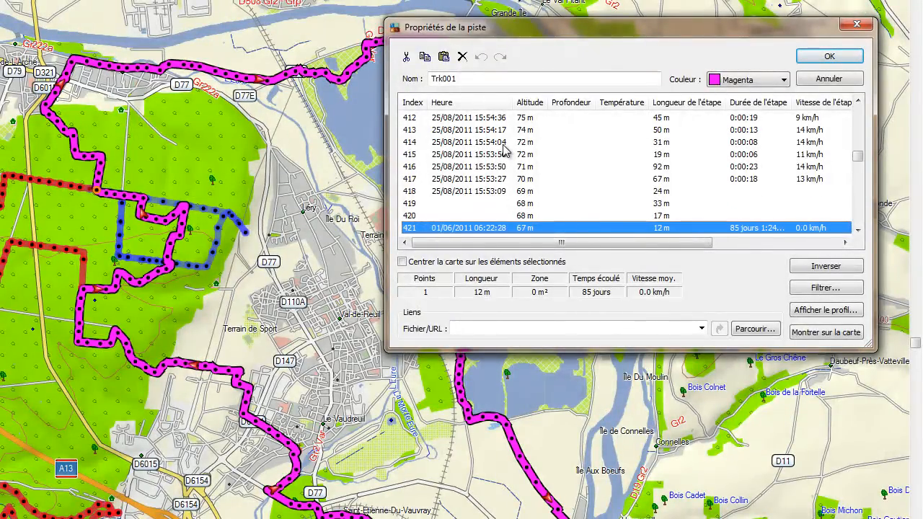
{"action": "key", "text": "Down"}
Step: Select Trk001 points 422 through 1000 (579 points, 20.5 km) and copy them
{"action": "key", "text": "shift+Down"}
{"action": "key", "text": "shift+Down"}
{"action": "key", "text": "shift+Down"}
{"action": "key", "text": "shift+Down"}
{"action": "key", "text": "shift+Down"}
{"action": "key", "text": "shift+Down"}
{"action": "key", "text": "shift+Down"}
{"action": "key", "text": "shift+Down"}
{"action": "key", "text": "shift+Down"}
{"action": "key", "text": "shift+Down"}
{"action": "key", "text": "shift+Down"}
{"action": "key", "text": "shift+Down"}
{"action": "key", "text": "shift+Down"}
{"action": "key", "text": "shift+Down"}
{"action": "key", "text": "shift+Down"}
{"action": "key", "text": "shift+Down"}
{"action": "key", "text": "shift+Down"}
{"action": "key", "text": "shift+Down"}
{"action": "key", "text": "shift+Down"}
{"action": "key", "text": "shift+Down"}
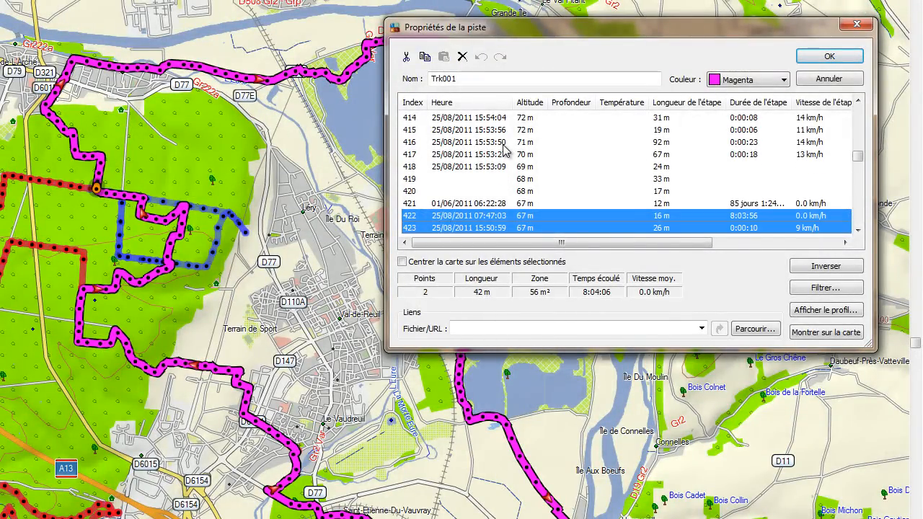
{"action": "key", "text": "shift+Down"}
{"action": "key", "text": "shift+Down"}
{"action": "key", "text": "shift+Down"}
{"action": "key", "text": "shift+Down"}
{"action": "key", "text": "shift+Down"}
{"action": "key", "text": "shift+Down"}
{"action": "key", "text": "shift+Down"}
{"action": "key", "text": "shift+Down"}
{"action": "key", "text": "shift+Down"}
{"action": "key", "text": "shift+Down"}
{"action": "key", "text": "shift+Down"}
{"action": "key", "text": "shift+Down"}
{"action": "key", "text": "shift+Down"}
{"action": "key", "text": "shift+Down"}
{"action": "key", "text": "shift+Down"}
{"action": "key", "text": "shift+Down"}
{"action": "key", "text": "shift+Down"}
{"action": "key", "text": "shift+Down"}
{"action": "key", "text": "shift+Down"}
{"action": "key", "text": "shift+Down"}
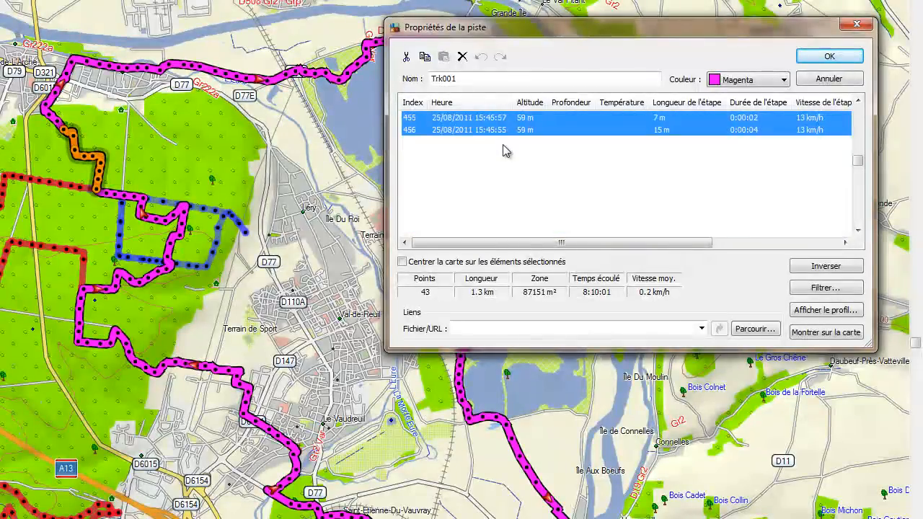
{"action": "key", "text": "shift+Down"}
{"action": "key", "text": "shift+Down"}
{"action": "key", "text": "shift+Down"}
{"action": "key", "text": "shift+Down"}
{"action": "key", "text": "shift+Down"}
{"action": "key", "text": "shift+Down"}
{"action": "key", "text": "shift+Down"}
{"action": "key", "text": "shift+Down"}
{"action": "key", "text": "shift+Down"}
{"action": "key", "text": "shift+Down"}
{"action": "key", "text": "shift+Down"}
{"action": "key", "text": "shift+Down"}
{"action": "key", "text": "shift+Down"}
{"action": "key", "text": "shift+Down"}
{"action": "key", "text": "shift+Down"}
{"action": "key", "text": "shift+Down"}
{"action": "key", "text": "shift+Down"}
{"action": "key", "text": "shift+Down"}
{"action": "key", "text": "shift+Down"}
{"action": "key", "text": "shift+Down"}
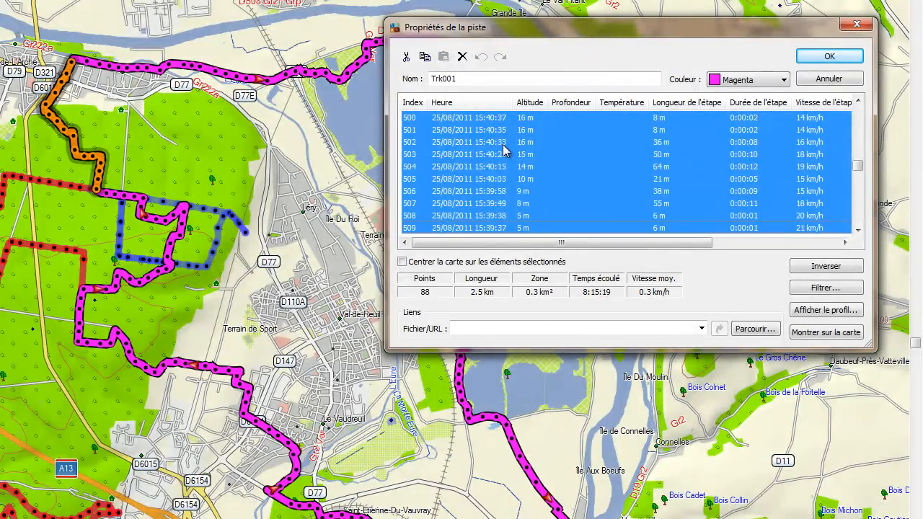
{"action": "key", "text": "shift+Down"}
{"action": "key", "text": "shift+Down"}
{"action": "key", "text": "shift+Down"}
{"action": "key", "text": "shift+Down"}
{"action": "key", "text": "shift+Down"}
{"action": "key", "text": "shift+Down"}
{"action": "key", "text": "shift+Down"}
{"action": "key", "text": "shift+Down"}
{"action": "key", "text": "shift+Down"}
{"action": "key", "text": "shift+Down"}
{"action": "key", "text": "shift+Down"}
{"action": "key", "text": "shift+Down"}
{"action": "key", "text": "shift+Down"}
{"action": "key", "text": "shift+Down"}
{"action": "key", "text": "shift+Down"}
{"action": "key", "text": "shift+Down"}
{"action": "key", "text": "shift+Down"}
{"action": "key", "text": "shift+Down"}
{"action": "key", "text": "shift+Down"}
{"action": "key", "text": "shift+Down"}
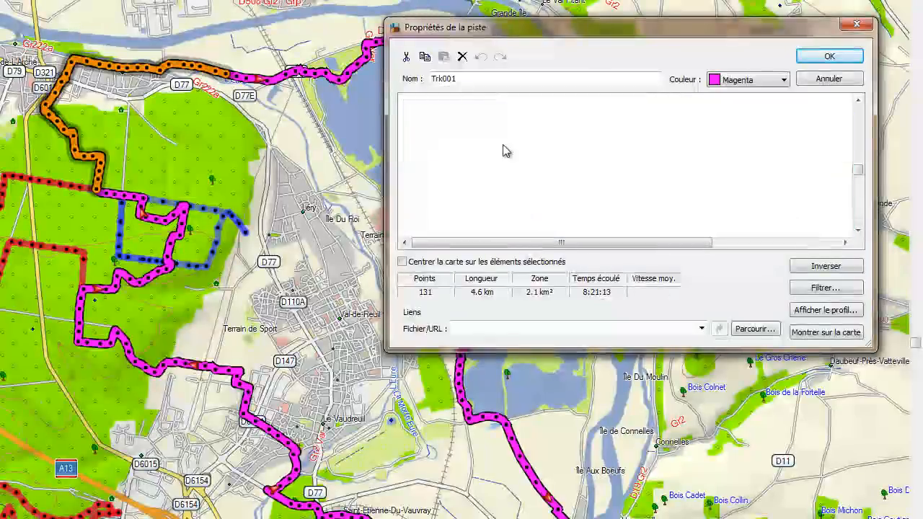
{"action": "key", "text": "shift+Down"}
{"action": "key", "text": "shift+Down"}
{"action": "key", "text": "shift+Down"}
{"action": "key", "text": "shift+Down"}
{"action": "key", "text": "shift+Down"}
{"action": "key", "text": "shift+Down"}
{"action": "key", "text": "shift+Down"}
{"action": "key", "text": "shift+Down"}
{"action": "key", "text": "shift+Down"}
{"action": "key", "text": "shift+Down"}
{"action": "key", "text": "shift+Down"}
{"action": "key", "text": "shift+Down"}
{"action": "key", "text": "shift+Down"}
{"action": "key", "text": "shift+Down"}
{"action": "key", "text": "shift+Down"}
{"action": "key", "text": "shift+Down"}
{"action": "key", "text": "shift+Down"}
{"action": "key", "text": "shift+Down"}
{"action": "key", "text": "shift+Down"}
{"action": "key", "text": "shift+Down"}
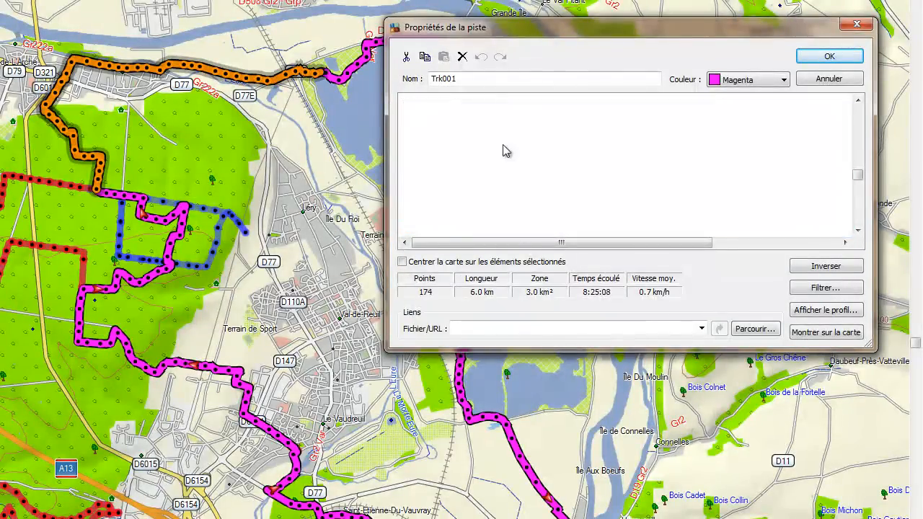
{"action": "key", "text": "shift+Down"}
{"action": "key", "text": "shift+Down"}
{"action": "key", "text": "shift+Down"}
{"action": "key", "text": "shift+Down"}
{"action": "key", "text": "shift+Down"}
{"action": "key", "text": "shift+Down"}
{"action": "key", "text": "shift+Down"}
{"action": "key", "text": "shift+Down"}
{"action": "key", "text": "shift+Down"}
{"action": "key", "text": "shift+Down"}
{"action": "key", "text": "shift+Down"}
{"action": "key", "text": "shift+Down"}
{"action": "key", "text": "shift+Down"}
{"action": "key", "text": "shift+Down"}
{"action": "key", "text": "shift+Down"}
{"action": "key", "text": "shift+Down"}
{"action": "key", "text": "shift+Down"}
{"action": "key", "text": "shift+Down"}
{"action": "key", "text": "shift+Down"}
{"action": "key", "text": "shift+Down"}
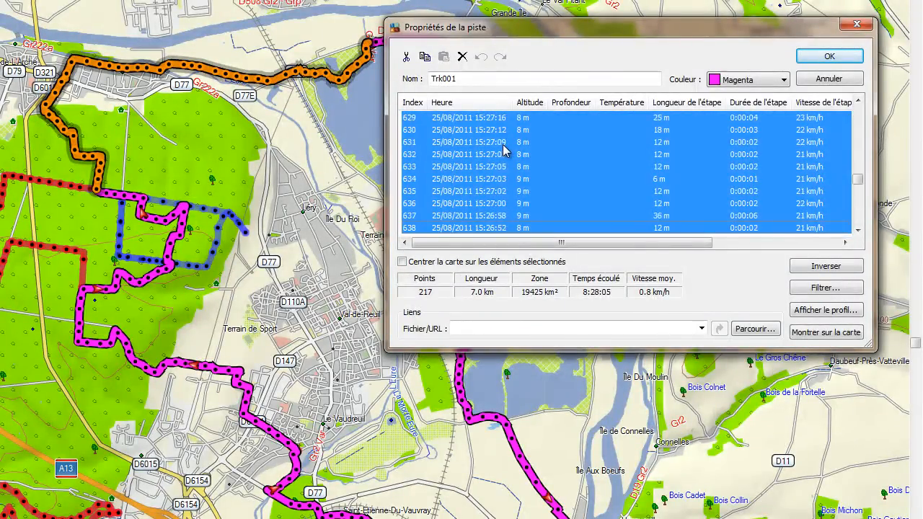
{"action": "key", "text": "shift+Down"}
{"action": "key", "text": "shift+Down"}
{"action": "key", "text": "shift+Down"}
{"action": "key", "text": "shift+Down"}
{"action": "key", "text": "shift+Down"}
{"action": "key", "text": "shift+Down"}
{"action": "key", "text": "shift+Down"}
{"action": "key", "text": "shift+Down"}
{"action": "key", "text": "shift+Down"}
{"action": "key", "text": "shift+Down"}
{"action": "key", "text": "shift+Down"}
{"action": "key", "text": "shift+Down"}
{"action": "key", "text": "shift+Down"}
{"action": "key", "text": "shift+Down"}
{"action": "key", "text": "shift+Down"}
{"action": "key", "text": "shift+Down"}
{"action": "key", "text": "shift+Down"}
{"action": "key", "text": "shift+Down"}
{"action": "key", "text": "shift+Down"}
{"action": "key", "text": "shift+Down"}
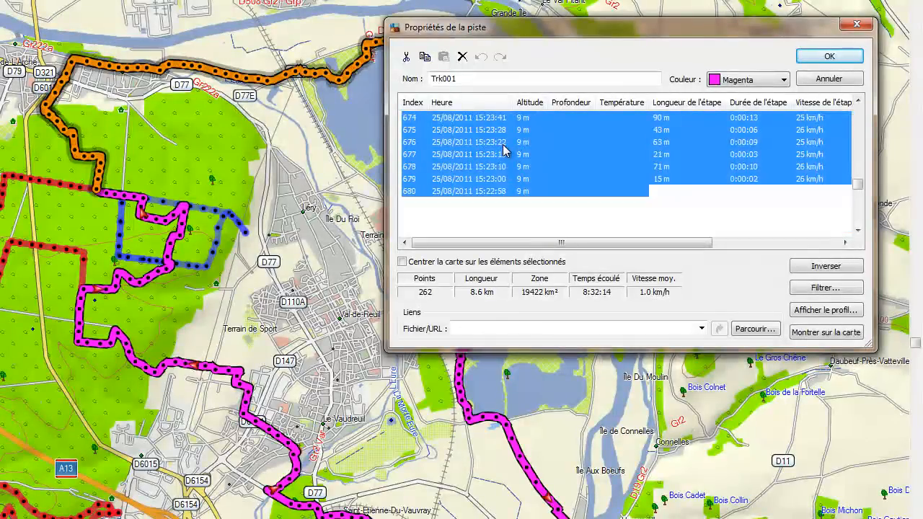
{"action": "key", "text": "shift+Down"}
{"action": "key", "text": "shift+Down"}
{"action": "key", "text": "shift+Down"}
{"action": "key", "text": "shift+Down"}
{"action": "key", "text": "shift+Down"}
{"action": "key", "text": "shift+Down"}
{"action": "key", "text": "shift+Down"}
{"action": "key", "text": "shift+Down"}
{"action": "key", "text": "shift+Down"}
{"action": "key", "text": "shift+Down"}
{"action": "key", "text": "shift+Down"}
{"action": "key", "text": "shift+Down"}
{"action": "key", "text": "shift+Down"}
{"action": "key", "text": "shift+Down"}
{"action": "key", "text": "shift+Down"}
{"action": "key", "text": "shift+Down"}
{"action": "key", "text": "shift+Down"}
{"action": "key", "text": "shift+Down"}
{"action": "key", "text": "shift+Down"}
{"action": "key", "text": "shift+Down"}
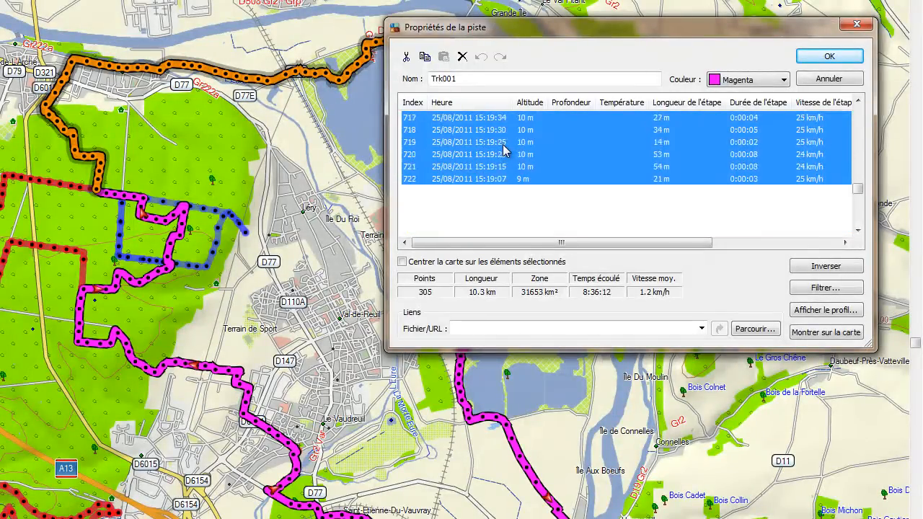
{"action": "key", "text": "shift+Down"}
{"action": "key", "text": "shift+Down"}
{"action": "key", "text": "shift+Down"}
{"action": "key", "text": "shift+Down"}
{"action": "key", "text": "shift+Down"}
{"action": "key", "text": "shift+Down"}
{"action": "key", "text": "shift+Down"}
{"action": "key", "text": "shift+Down"}
{"action": "key", "text": "shift+Down"}
{"action": "key", "text": "shift+Down"}
{"action": "key", "text": "shift+Down"}
{"action": "key", "text": "shift+Down"}
{"action": "key", "text": "shift+Down"}
{"action": "key", "text": "shift+Down"}
{"action": "key", "text": "shift+Down"}
{"action": "key", "text": "shift+Down"}
{"action": "key", "text": "shift+Down"}
{"action": "key", "text": "shift+Down"}
{"action": "key", "text": "shift+Down"}
{"action": "key", "text": "shift+Down"}
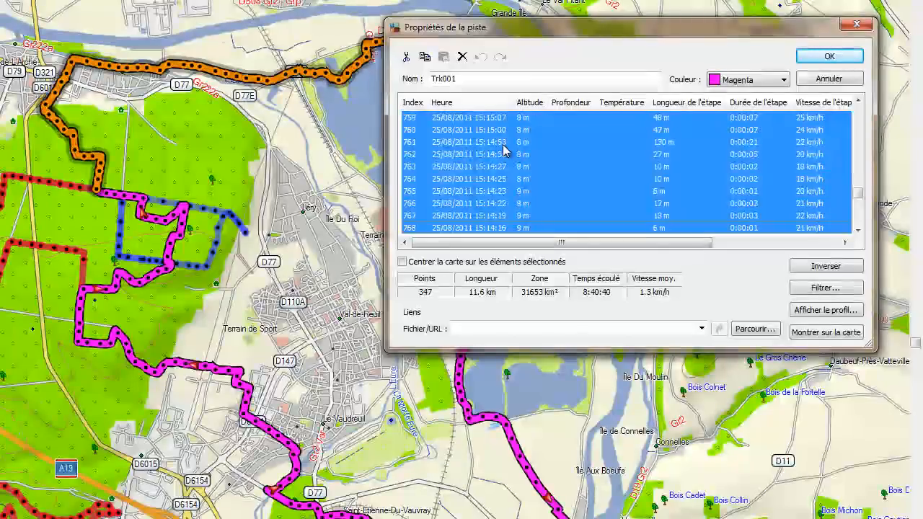
{"action": "key", "text": "shift+Down"}
{"action": "key", "text": "shift+Down"}
{"action": "key", "text": "shift+Down"}
{"action": "key", "text": "shift+Down"}
{"action": "key", "text": "shift+Down"}
{"action": "key", "text": "shift+Down"}
{"action": "key", "text": "shift+Down"}
{"action": "key", "text": "shift+Down"}
{"action": "key", "text": "shift+Down"}
{"action": "key", "text": "shift+Down"}
{"action": "key", "text": "shift+Down"}
{"action": "key", "text": "shift+Down"}
{"action": "key", "text": "shift+Down"}
{"action": "key", "text": "shift+Down"}
{"action": "key", "text": "shift+Down"}
{"action": "key", "text": "shift+Down"}
{"action": "key", "text": "shift+Down"}
{"action": "key", "text": "shift+Down"}
{"action": "key", "text": "shift+Down"}
{"action": "key", "text": "shift+Down"}
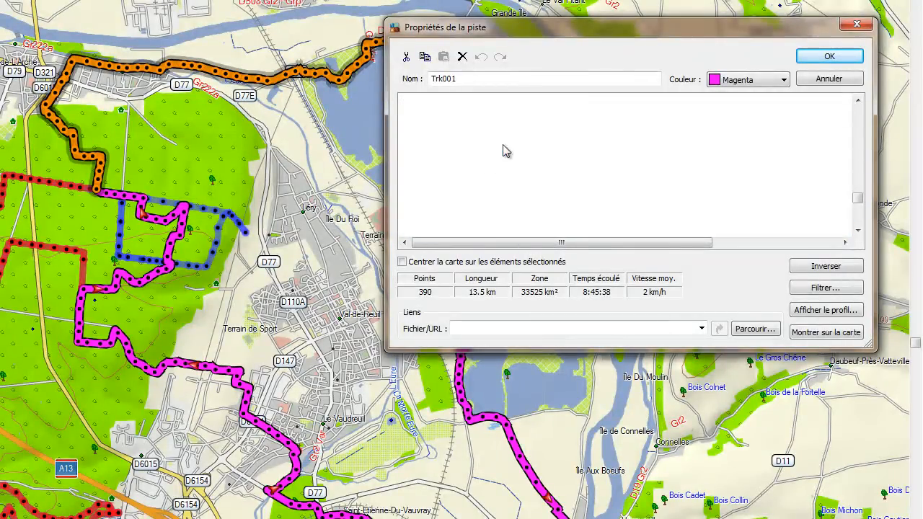
{"action": "key", "text": "shift+Down"}
{"action": "key", "text": "shift+Down"}
{"action": "key", "text": "shift+Down"}
{"action": "key", "text": "shift+Down"}
{"action": "key", "text": "shift+Down"}
{"action": "key", "text": "shift+Down"}
{"action": "key", "text": "shift+Down"}
{"action": "key", "text": "shift+Down"}
{"action": "key", "text": "shift+Down"}
{"action": "key", "text": "shift+Down"}
{"action": "key", "text": "shift+Down"}
{"action": "key", "text": "shift+Down"}
{"action": "key", "text": "shift+Down"}
{"action": "key", "text": "shift+Down"}
{"action": "key", "text": "shift+Down"}
{"action": "key", "text": "shift+Down"}
{"action": "key", "text": "shift+Down"}
{"action": "key", "text": "shift+Down"}
{"action": "key", "text": "shift+Down"}
{"action": "key", "text": "shift+Down"}
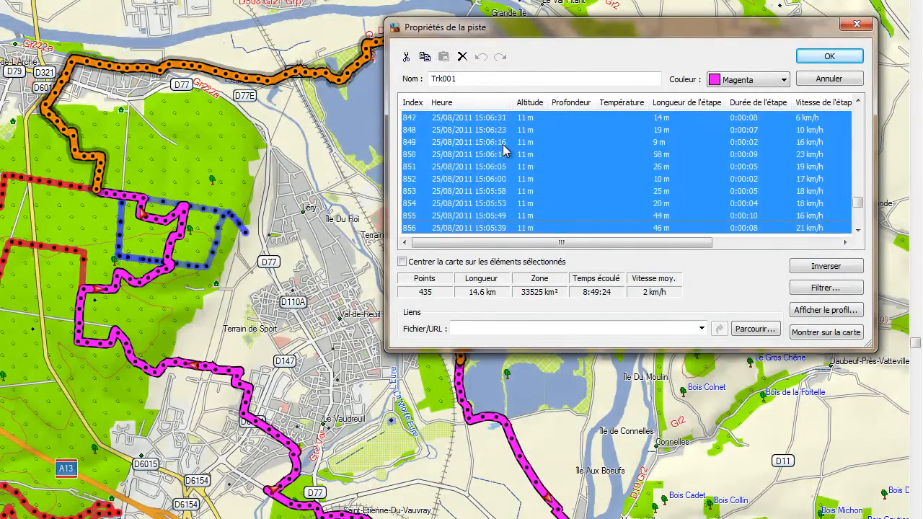
{"action": "key", "text": "shift+Down"}
{"action": "key", "text": "shift+Down"}
{"action": "key", "text": "shift+Down"}
{"action": "key", "text": "shift+Down"}
{"action": "key", "text": "shift+Down"}
{"action": "key", "text": "shift+Down"}
{"action": "key", "text": "shift+Down"}
{"action": "key", "text": "shift+Down"}
{"action": "key", "text": "shift+Down"}
{"action": "key", "text": "shift+Down"}
{"action": "key", "text": "shift+Down"}
{"action": "key", "text": "shift+Down"}
{"action": "key", "text": "shift+Down"}
{"action": "key", "text": "shift+Down"}
{"action": "key", "text": "shift+Down"}
{"action": "key", "text": "shift+Down"}
{"action": "key", "text": "shift+Down"}
{"action": "key", "text": "shift+Down"}
{"action": "key", "text": "shift+Down"}
{"action": "key", "text": "shift+Down"}
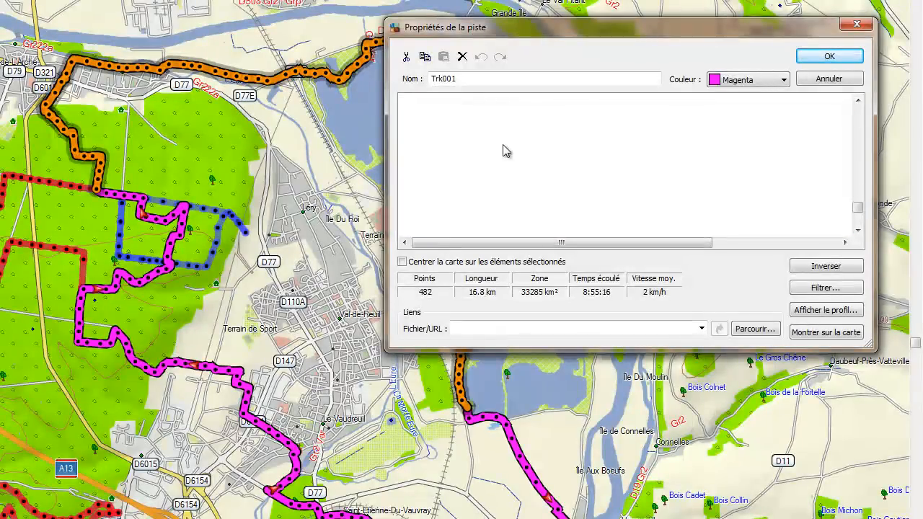
{"action": "key", "text": "shift+Down"}
{"action": "key", "text": "shift+Down"}
{"action": "key", "text": "shift+Down"}
{"action": "key", "text": "shift+Down"}
{"action": "key", "text": "shift+Down"}
{"action": "key", "text": "shift+Down"}
{"action": "key", "text": "shift+Down"}
{"action": "key", "text": "shift+Down"}
{"action": "key", "text": "shift+Down"}
{"action": "key", "text": "shift+Down"}
{"action": "key", "text": "shift+Down"}
{"action": "key", "text": "shift+Down"}
{"action": "key", "text": "shift+Down"}
{"action": "key", "text": "shift+Down"}
{"action": "key", "text": "shift+Down"}
{"action": "key", "text": "shift+Down"}
{"action": "key", "text": "shift+Down"}
{"action": "key", "text": "shift+Down"}
{"action": "key", "text": "shift+Down"}
{"action": "key", "text": "shift+Down"}
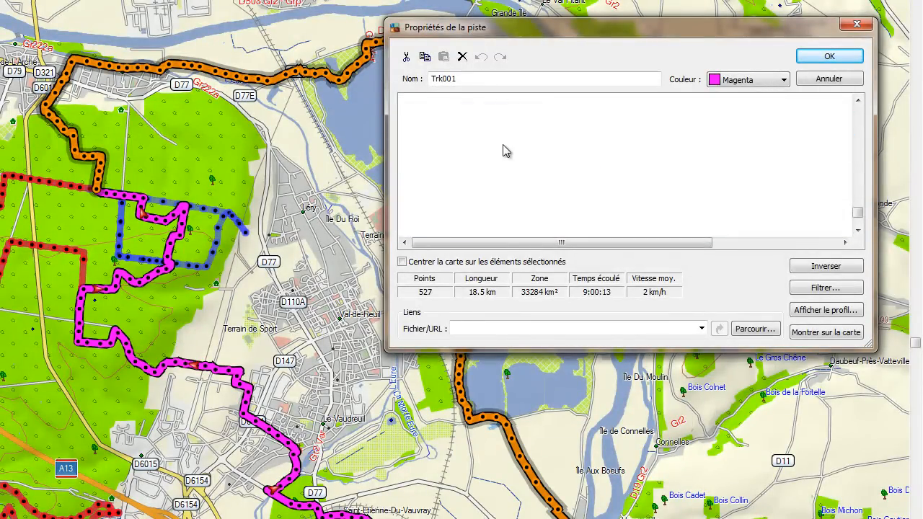
{"action": "key", "text": "shift+Down"}
{"action": "key", "text": "shift+Down"}
{"action": "key", "text": "shift+Down"}
{"action": "key", "text": "shift+Down"}
{"action": "key", "text": "shift+Down"}
{"action": "key", "text": "shift+Down"}
{"action": "key", "text": "shift+Down"}
{"action": "key", "text": "shift+Down"}
{"action": "key", "text": "shift+Down"}
{"action": "key", "text": "shift+Down"}
{"action": "key", "text": "shift+Down"}
{"action": "key", "text": "shift+Down"}
{"action": "key", "text": "shift+Down"}
{"action": "key", "text": "shift+Down"}
{"action": "key", "text": "shift+Down"}
{"action": "key", "text": "shift+Down"}
{"action": "key", "text": "shift+Down"}
{"action": "key", "text": "shift+Down"}
{"action": "key", "text": "shift+Down"}
{"action": "key", "text": "shift+Down"}
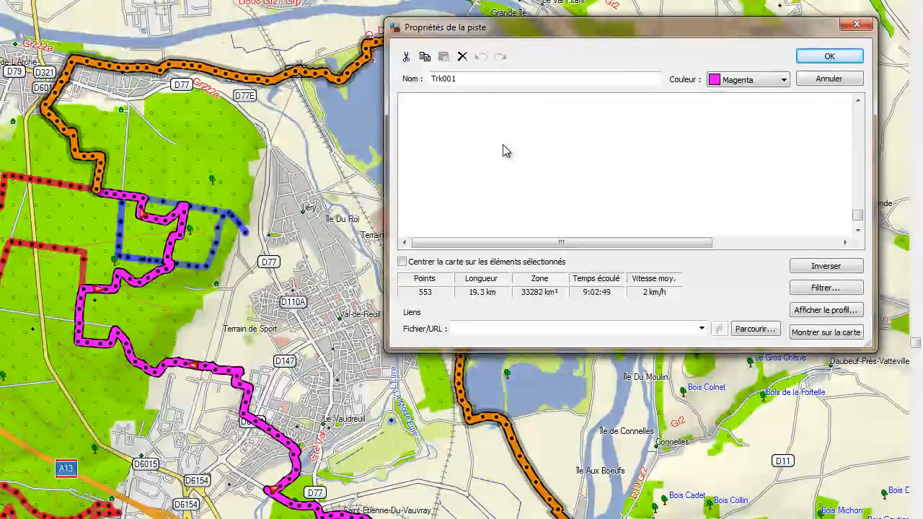
{"action": "key", "text": "shift+Down"}
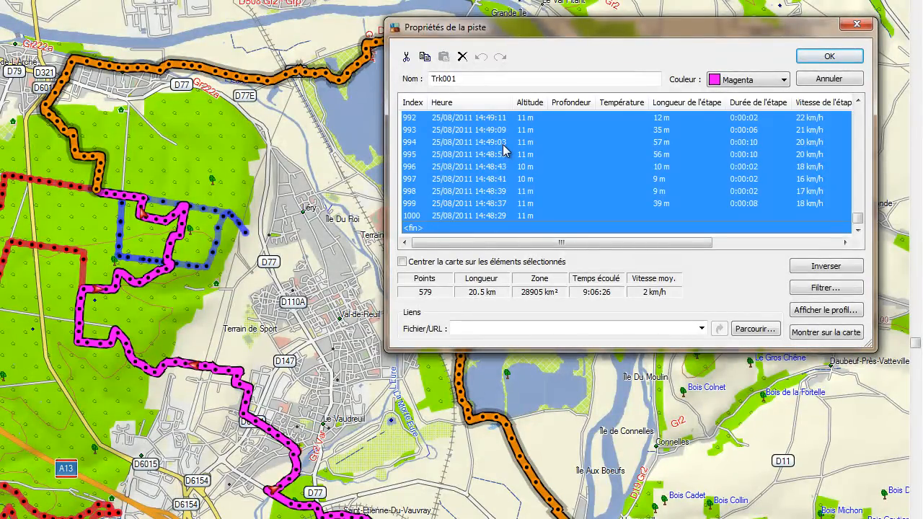
{"action": "key", "text": "shift+Up"}
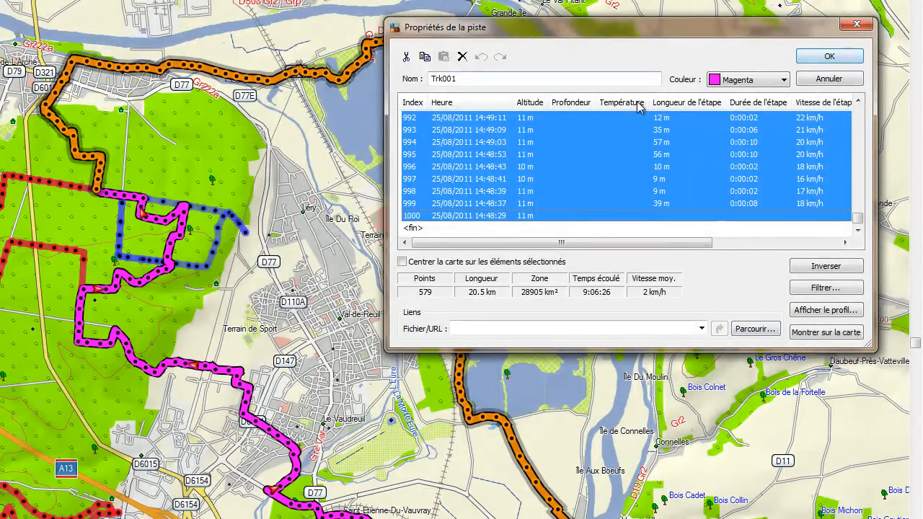
Step: Paste the copied Trk001 stretch at Tracé's <fin> row, extending it to point 1449
{"action": "left_click", "coordinate": [858, 60]}
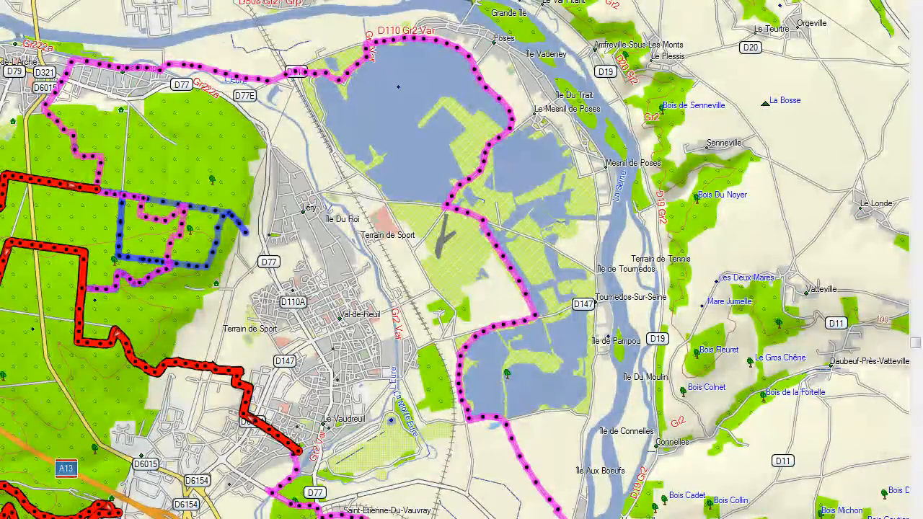
{"action": "double_click", "coordinate": [1, 403]}
{"action": "left_click_drag", "start_coordinate": [856, 111], "coordinate": [867, 262]}
{"action": "left_click_drag", "start_coordinate": [855, 122], "coordinate": [861, 233]}
{"action": "left_click", "coordinate": [427, 228]}
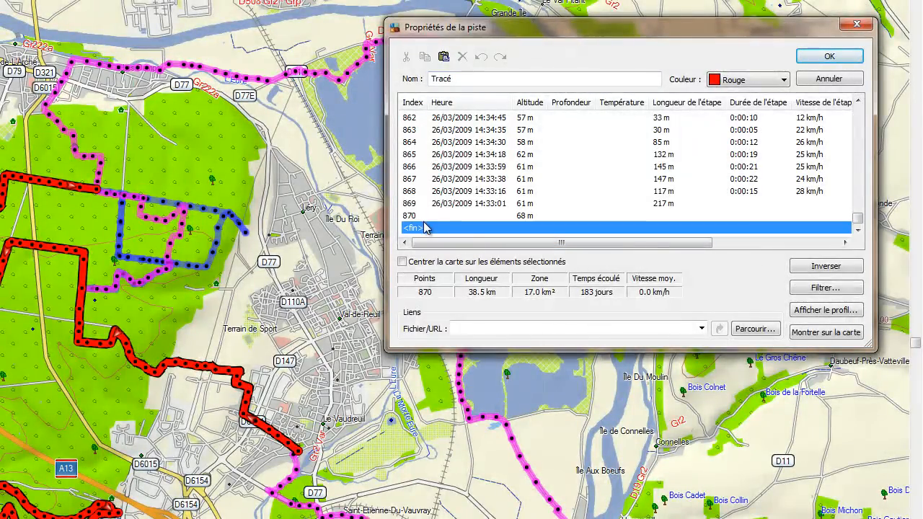
{"action": "key", "text": "ctrl+v"}
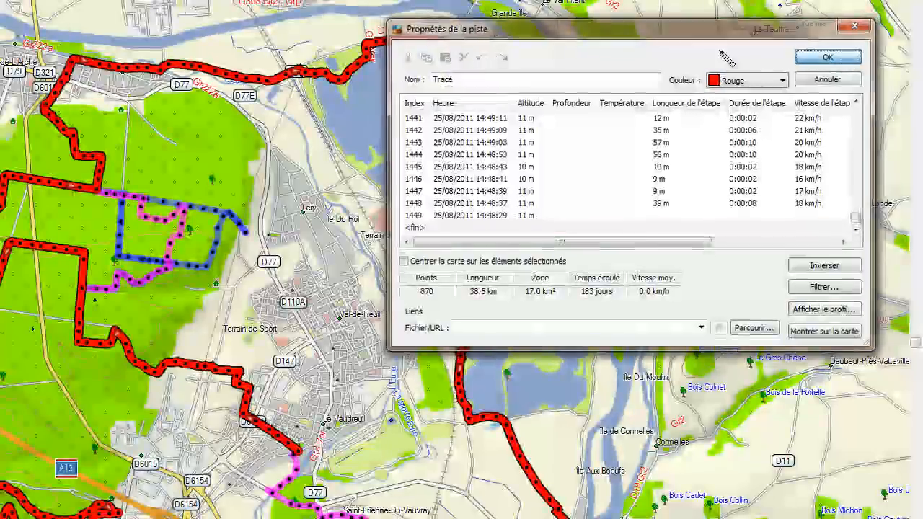
{"action": "left_click", "coordinate": [830, 56]}
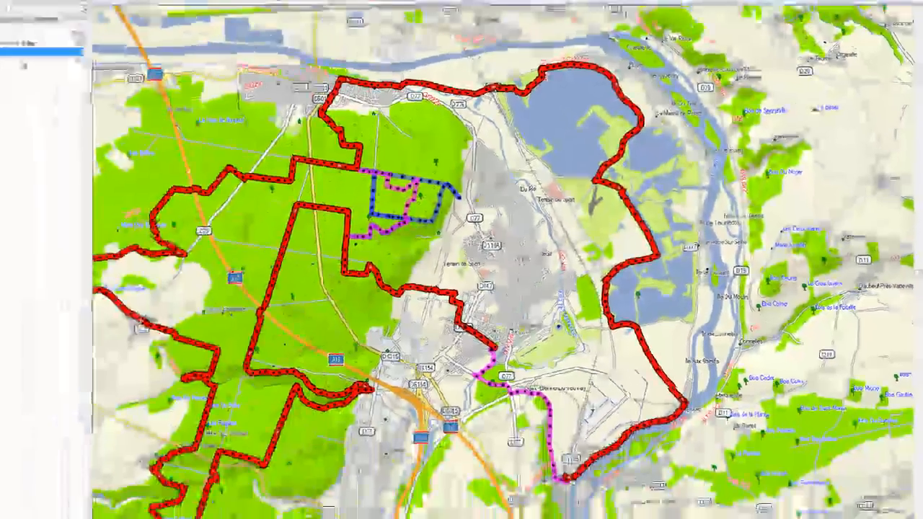
Step: In Trk001's properties, mark its first 136 points (4.5 km, 11:11 elapsed)
{"action": "right_click", "coordinate": [36, 51]}
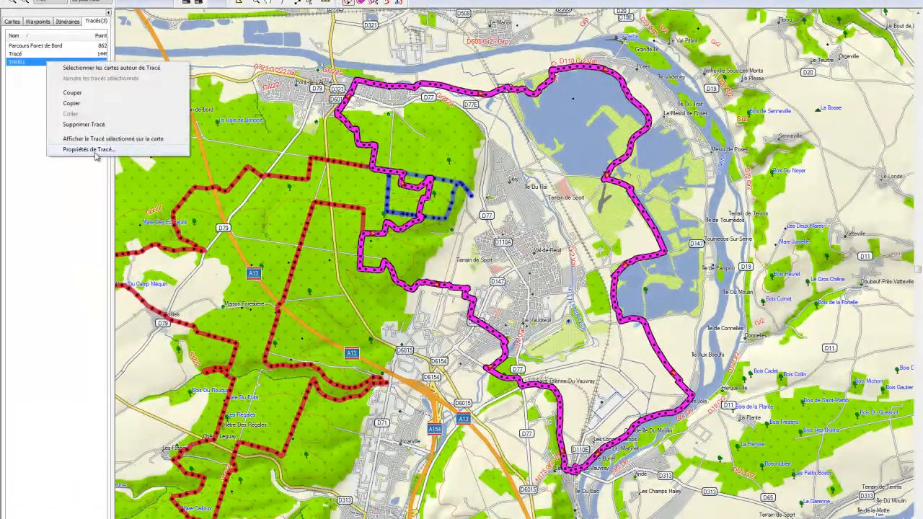
{"action": "left_click", "coordinate": [92, 149]}
{"action": "left_click", "coordinate": [614, 120]}
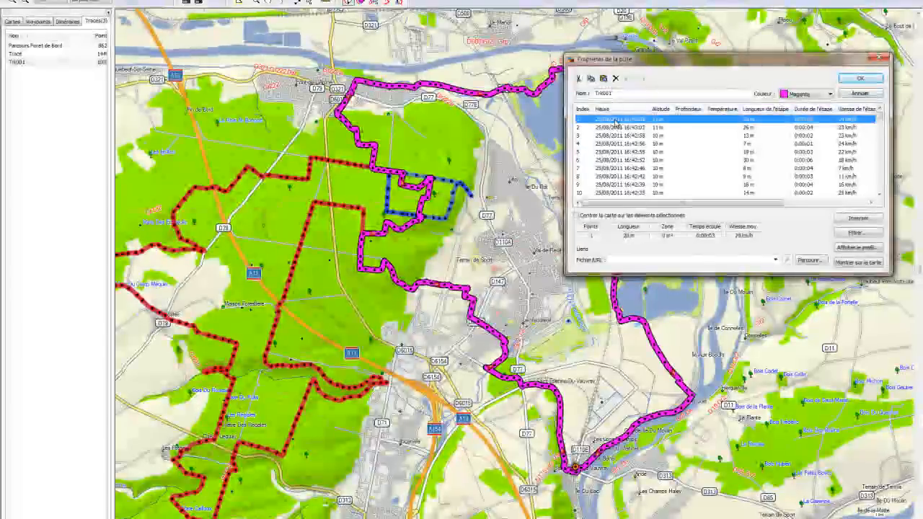
{"action": "key", "text": "shift+Down"}
{"action": "key", "text": "shift+Down"}
{"action": "key", "text": "shift+Down"}
{"action": "key", "text": "shift+Down"}
{"action": "key", "text": "shift+Down"}
{"action": "key", "text": "shift+Down"}
{"action": "key", "text": "shift+Down"}
{"action": "key", "text": "shift+Down"}
{"action": "key", "text": "shift+Down"}
{"action": "key", "text": "shift+Down"}
{"action": "key", "text": "shift+Down"}
{"action": "key", "text": "shift+Down"}
{"action": "key", "text": "shift+Down"}
{"action": "key", "text": "shift+Down"}
{"action": "key", "text": "shift+Down"}
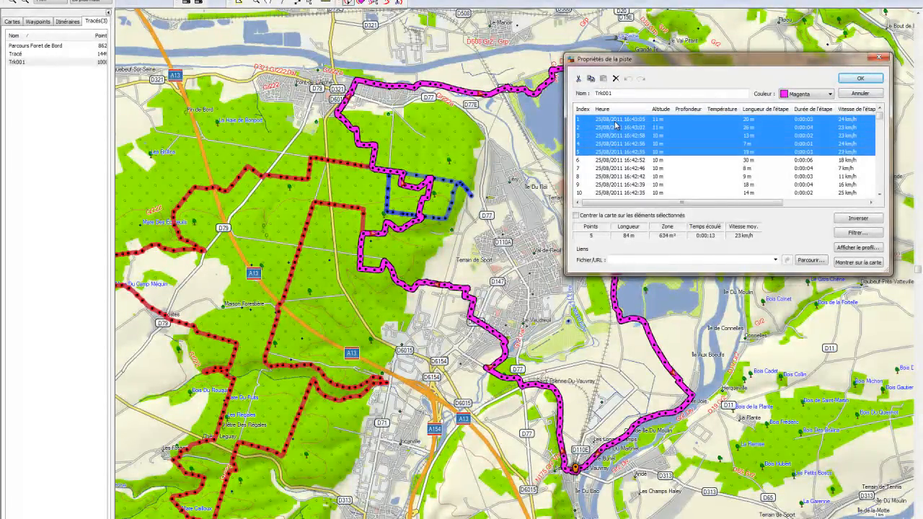
{"action": "key", "text": "shift+Down"}
{"action": "key", "text": "shift+Down"}
{"action": "key", "text": "shift+Down"}
{"action": "key", "text": "shift+Down"}
{"action": "key", "text": "shift+Down"}
{"action": "key", "text": "shift+Down"}
{"action": "key", "text": "shift+Down"}
{"action": "key", "text": "shift+Down"}
{"action": "key", "text": "shift+Down"}
{"action": "key", "text": "shift+Down"}
{"action": "key", "text": "shift+Down"}
{"action": "key", "text": "shift+Down"}
{"action": "key", "text": "shift+Down"}
{"action": "key", "text": "shift+Down"}
{"action": "key", "text": "shift+Down"}
{"action": "key", "text": "shift+Down"}
{"action": "key", "text": "shift+Down"}
{"action": "key", "text": "shift+Down"}
{"action": "key", "text": "shift+Down"}
{"action": "key", "text": "shift+Down"}
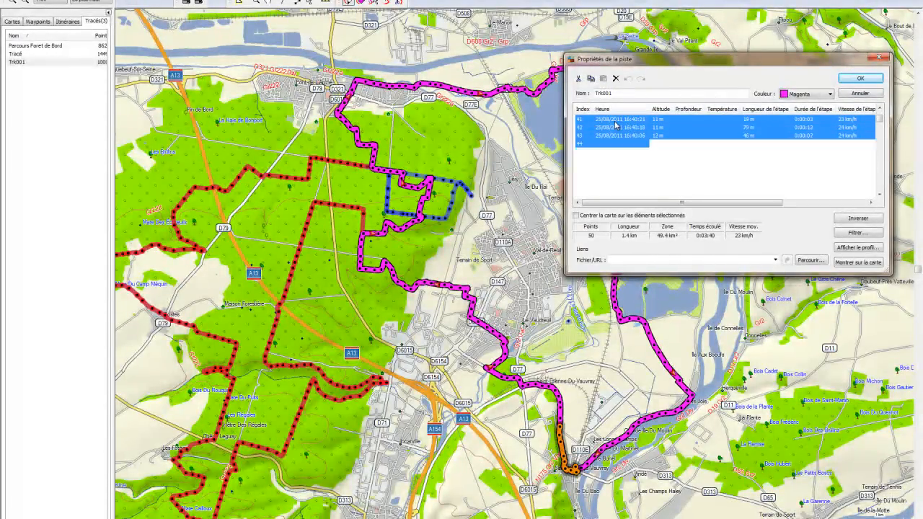
{"action": "key", "text": "shift+Down"}
{"action": "key", "text": "shift+Down"}
{"action": "key", "text": "shift+Down"}
{"action": "key", "text": "shift+Down"}
{"action": "key", "text": "shift+Down"}
{"action": "key", "text": "shift+Down"}
{"action": "key", "text": "shift+Down"}
{"action": "key", "text": "shift+Down"}
{"action": "key", "text": "shift+Down"}
{"action": "key", "text": "shift+Down"}
{"action": "key", "text": "shift+Down"}
{"action": "key", "text": "shift+Down"}
{"action": "key", "text": "shift+Down"}
{"action": "key", "text": "shift+Down"}
{"action": "key", "text": "shift+Down"}
{"action": "key", "text": "shift+Down"}
{"action": "key", "text": "shift+Down"}
{"action": "key", "text": "shift+Down"}
{"action": "key", "text": "shift+Down"}
{"action": "key", "text": "shift+Down"}
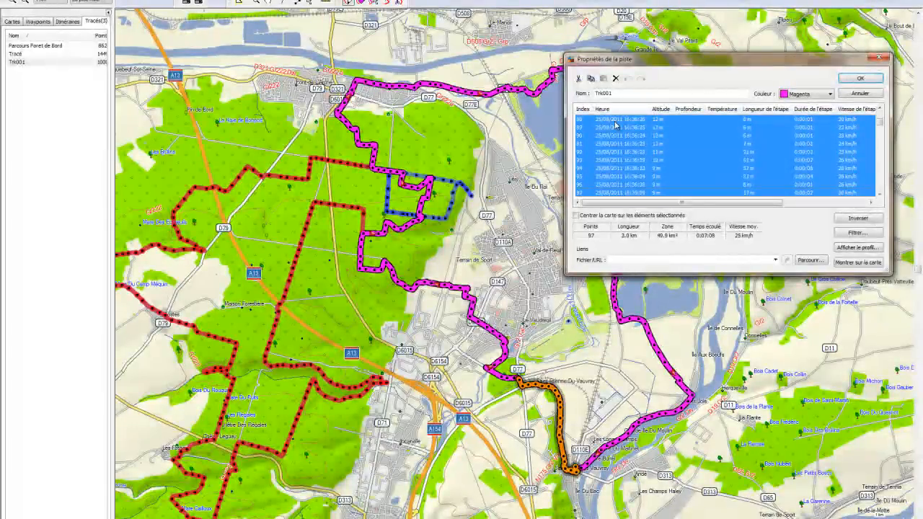
{"action": "key", "text": "shift+Down"}
{"action": "key", "text": "shift+Down"}
{"action": "key", "text": "shift+Down"}
{"action": "key", "text": "shift+Down"}
{"action": "key", "text": "shift+Down"}
{"action": "key", "text": "shift+Down"}
{"action": "key", "text": "shift+Down"}
{"action": "key", "text": "shift+Down"}
{"action": "key", "text": "shift+Down"}
{"action": "key", "text": "shift+Down"}
{"action": "key", "text": "shift+Down"}
{"action": "key", "text": "shift+Down"}
{"action": "key", "text": "shift+Down"}
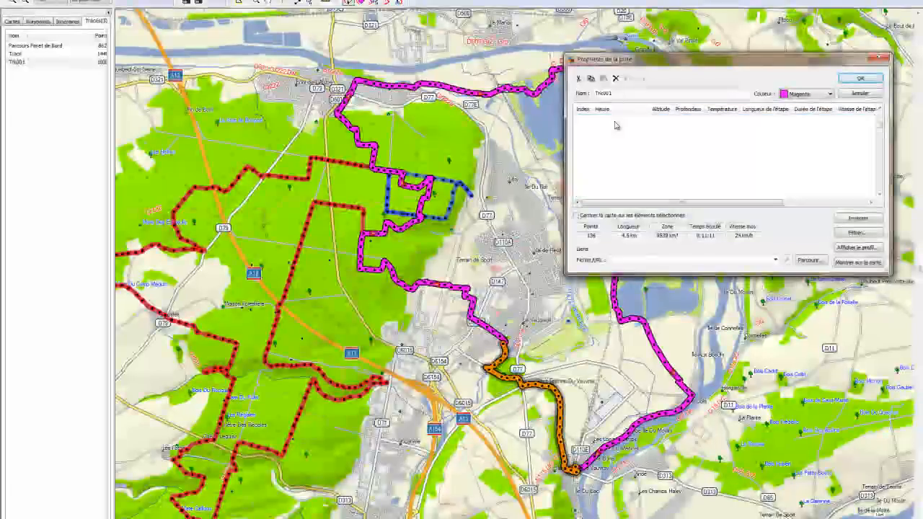
{"action": "key", "text": "shift+Down"}
{"action": "key", "text": "shift+Down"}
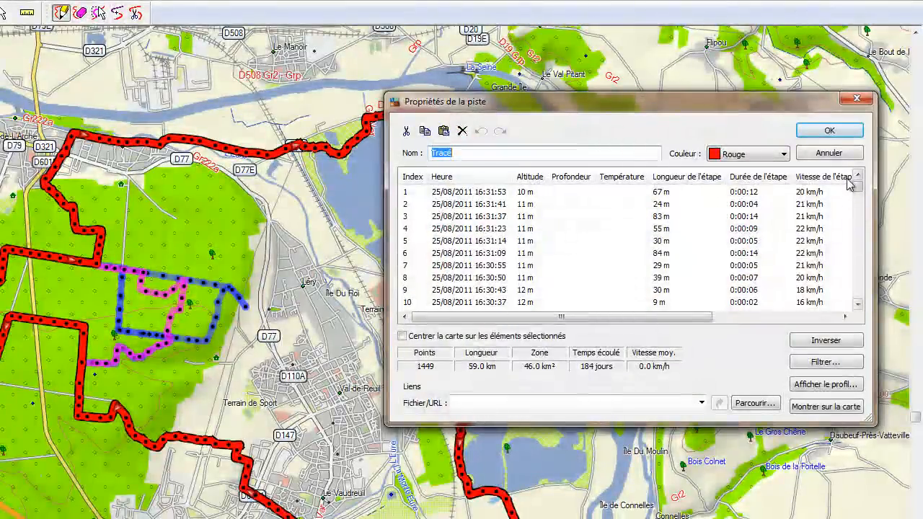
Step: Paste the opening Trk001 stretch at Tracé's <fin> row, bringing it to 1590 points
{"action": "left_click_drag", "start_coordinate": [858, 187], "coordinate": [858, 292]}
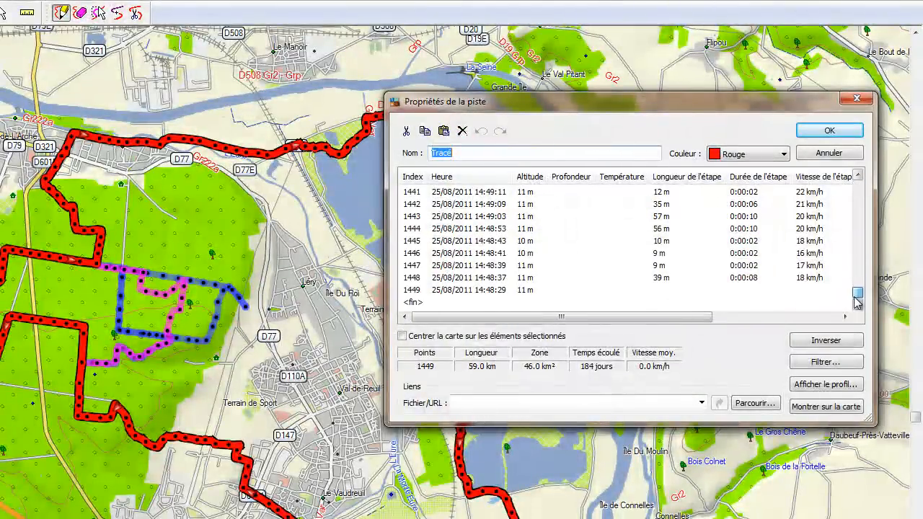
{"action": "left_click", "coordinate": [428, 303]}
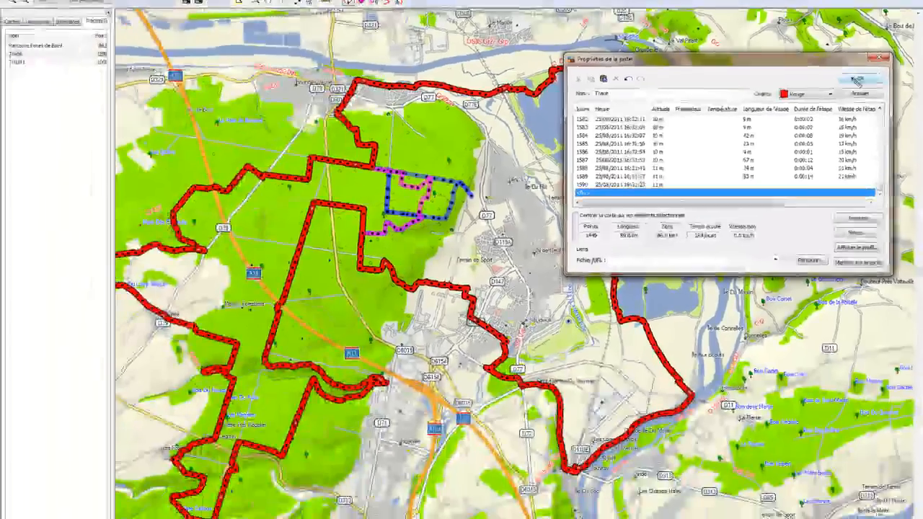
{"action": "left_click", "coordinate": [819, 133]}
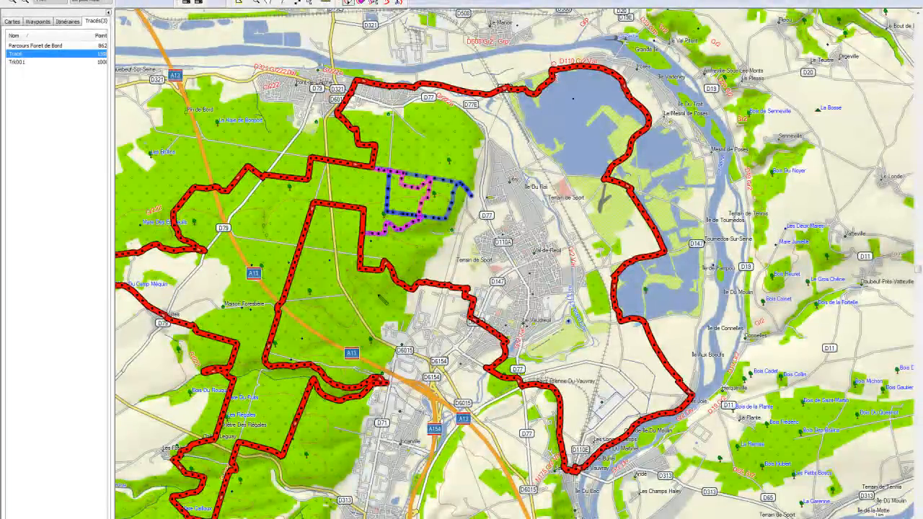
Step: Remove the Parcours Foret de Bord and Trk001 entries from the Tracés list
{"action": "left_click", "coordinate": [43, 45]}
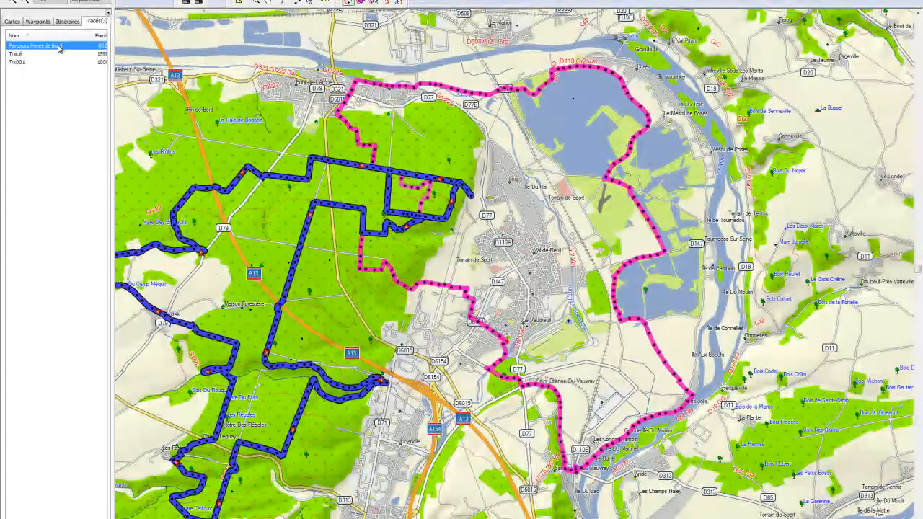
{"action": "key", "text": "Delete"}
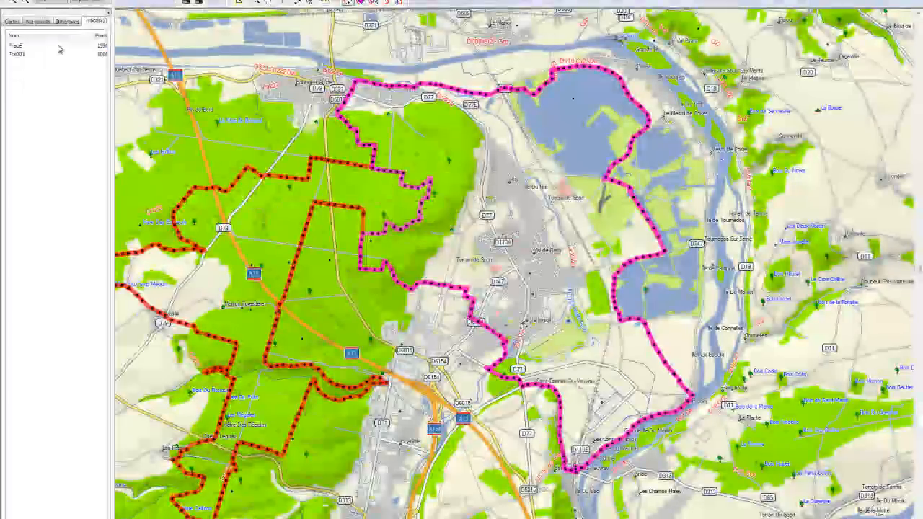
{"action": "left_click", "coordinate": [80, 54]}
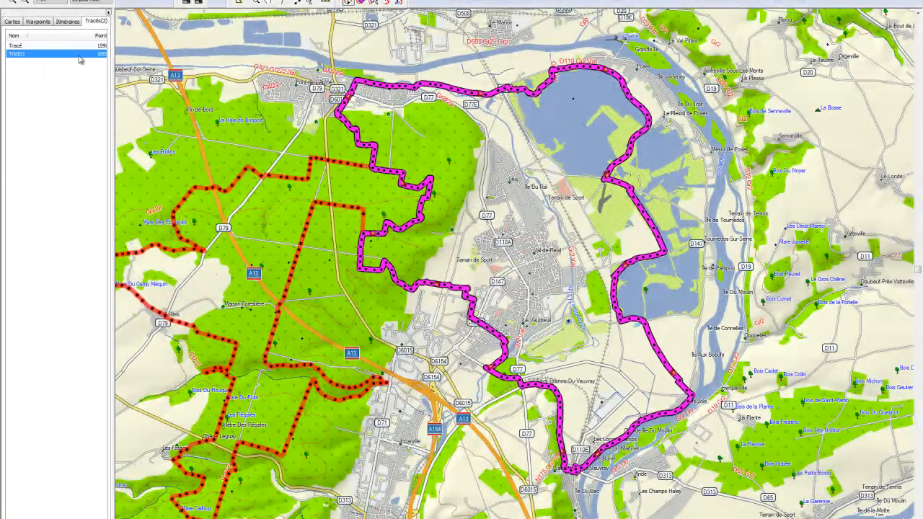
{"action": "key", "text": "Delete"}
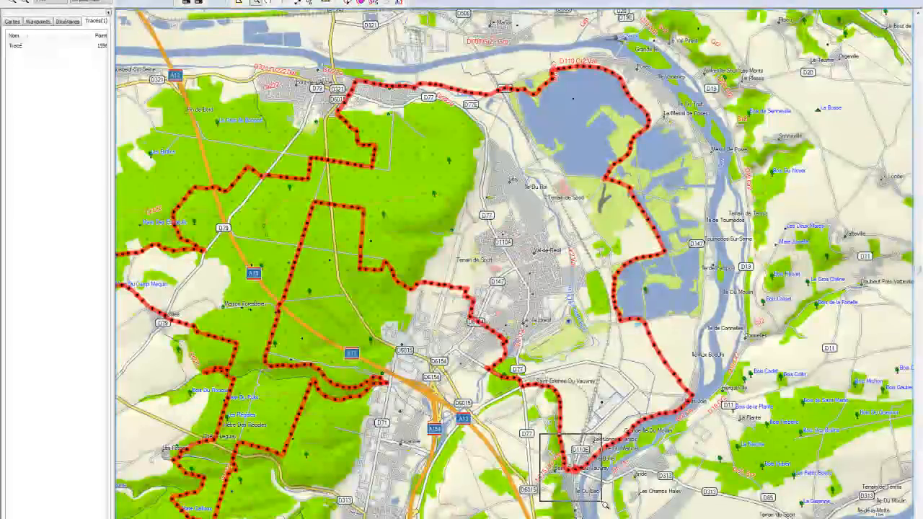
Step: With the Effacer le tracé tool, erase Tracé's doubled spur, kink and stray point near the bridge
{"action": "scroll", "coordinate": [560, 454], "scroll_direction": "up", "scroll_amount": 3}
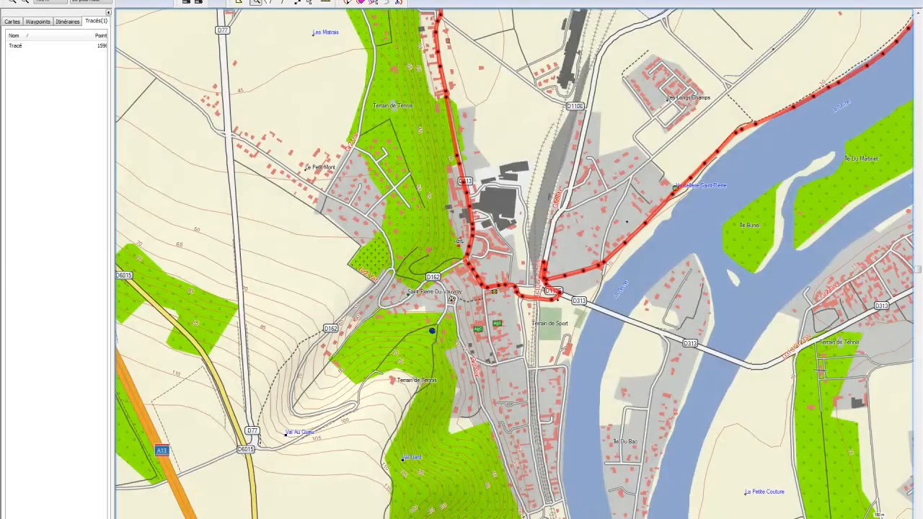
{"action": "left_click", "coordinate": [363, 3]}
{"action": "left_click", "coordinate": [47, 49]}
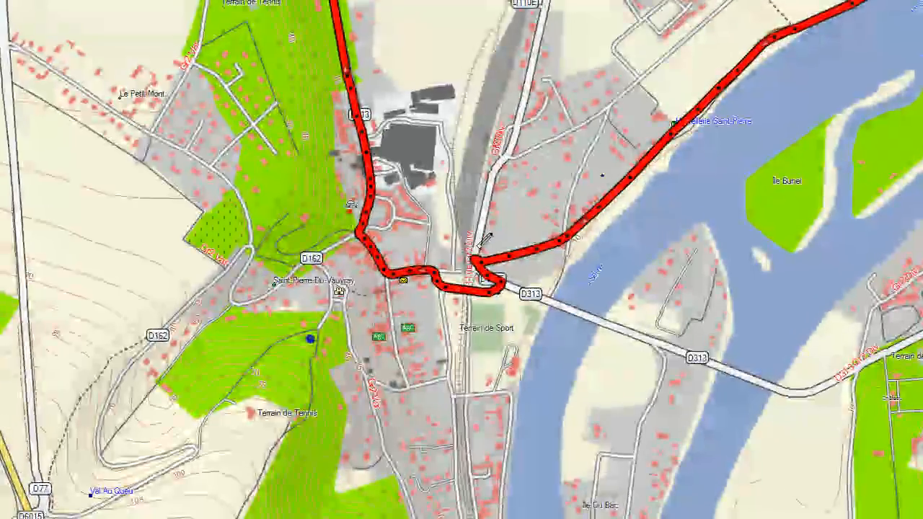
{"action": "left_click_drag", "start_coordinate": [476, 260], "coordinate": [494, 257]}
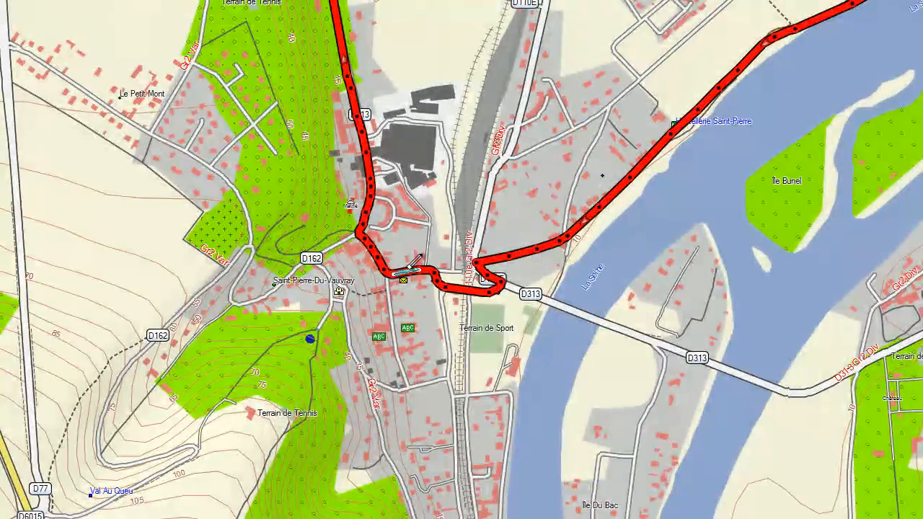
{"action": "left_click", "coordinate": [441, 280]}
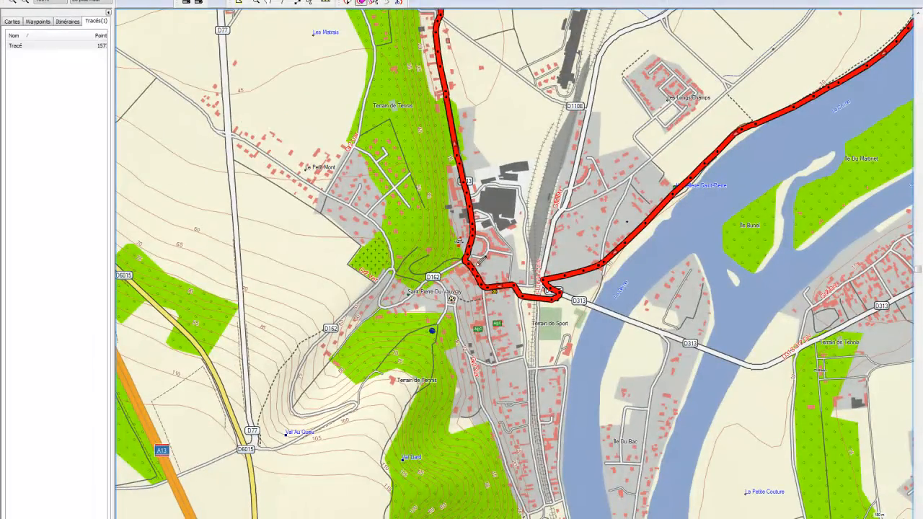
{"action": "left_click", "coordinate": [472, 245]}
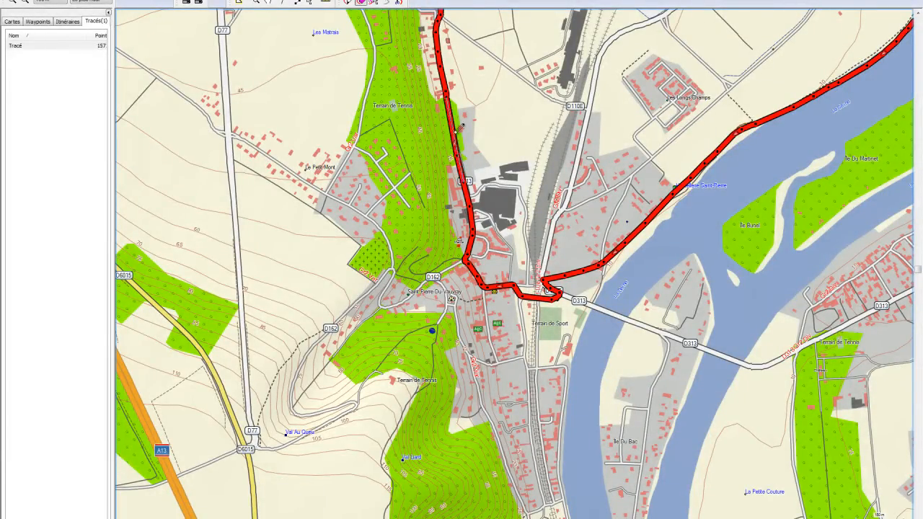
{"action": "left_click", "coordinate": [447, 94]}
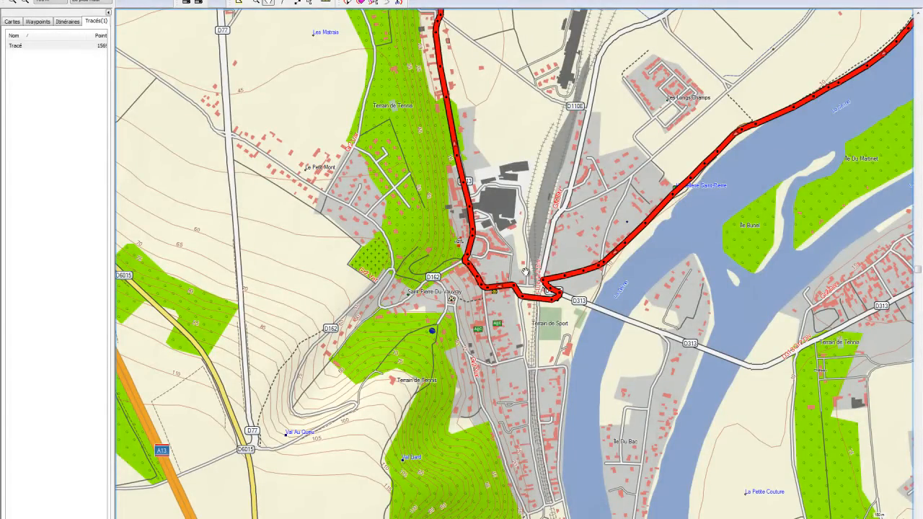
{"action": "left_click_drag", "start_coordinate": [525, 270], "coordinate": [370, 438]}
{"action": "left_click_drag", "start_coordinate": [384, 257], "coordinate": [171, 197]}
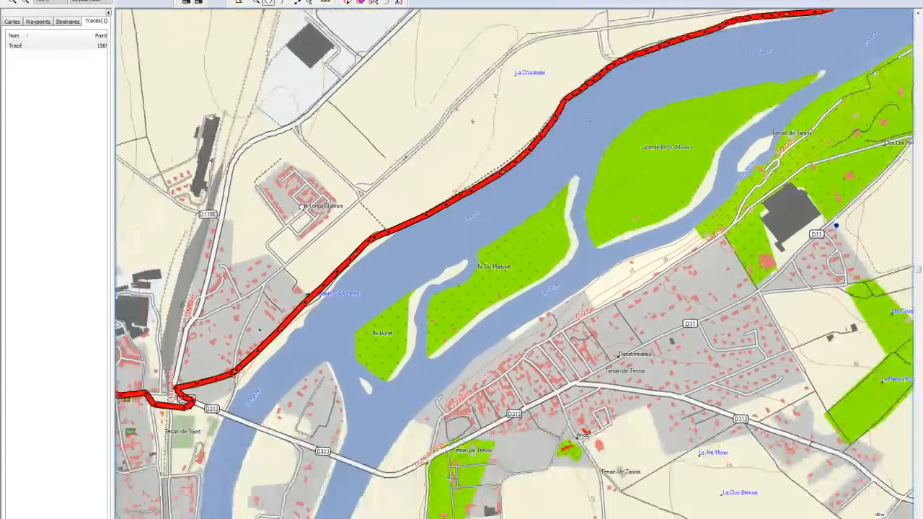
{"action": "left_click_drag", "start_coordinate": [439, 219], "coordinate": [619, 116]}
{"action": "left_click_drag", "start_coordinate": [468, 206], "coordinate": [698, 346]}
Step: Erase Tracé's doubled points by the D77 roundabout, near Les Pâtures and along the river
{"action": "left_click_drag", "start_coordinate": [294, 211], "coordinate": [496, 337]}
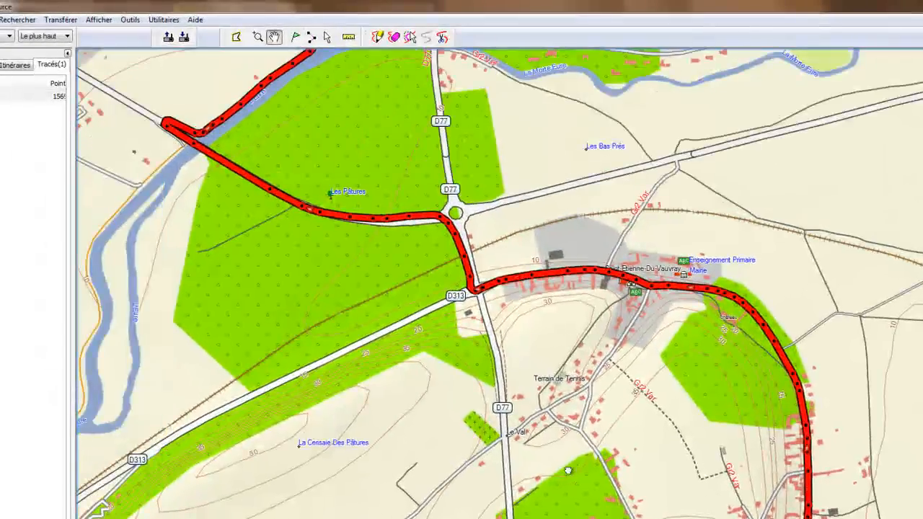
{"action": "left_click_drag", "start_coordinate": [568, 471], "coordinate": [547, 431]}
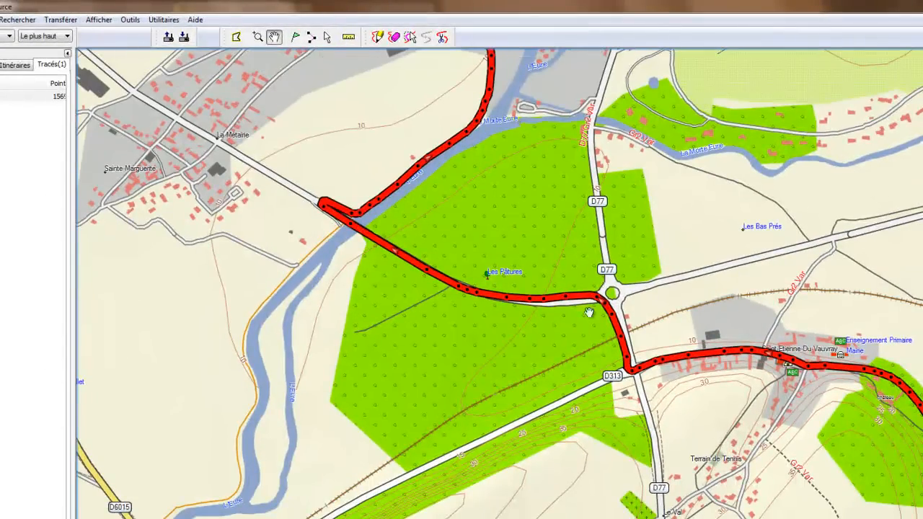
{"action": "left_click", "coordinate": [394, 37]}
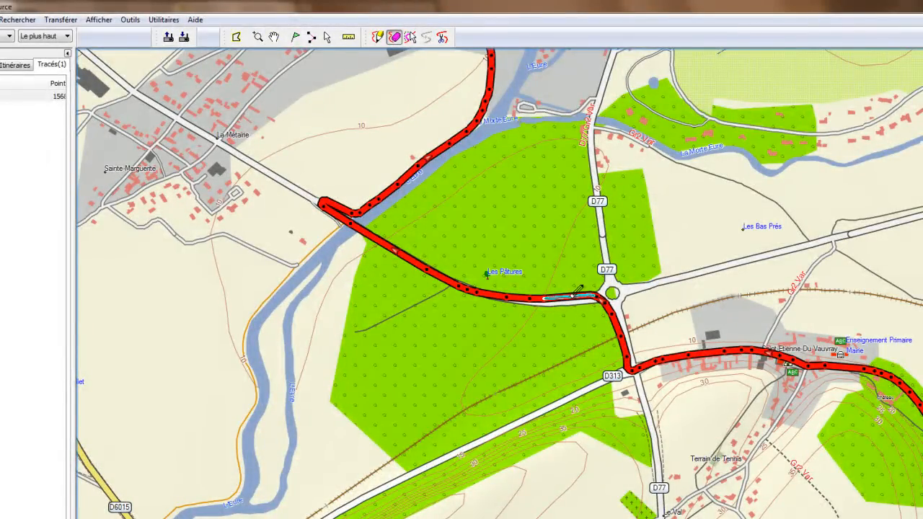
{"action": "left_click", "coordinate": [579, 294]}
{"action": "left_click", "coordinate": [591, 292]}
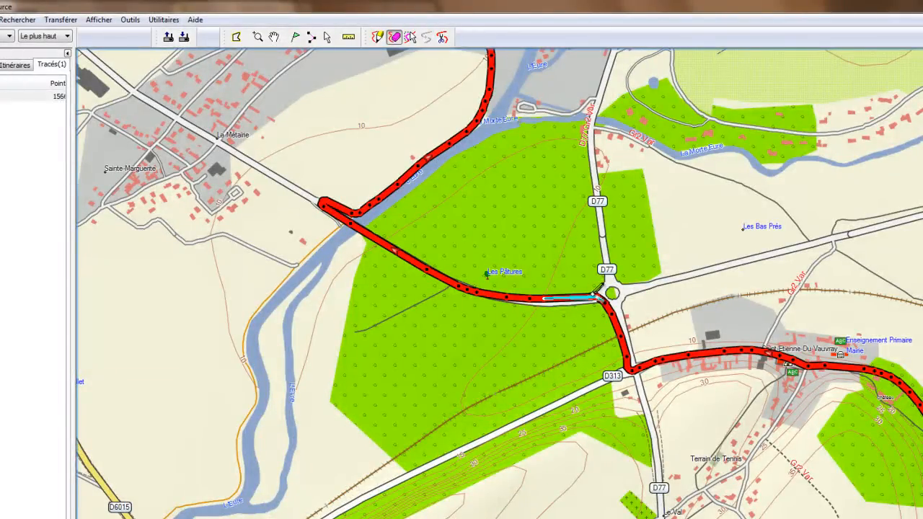
{"action": "left_click", "coordinate": [457, 284]}
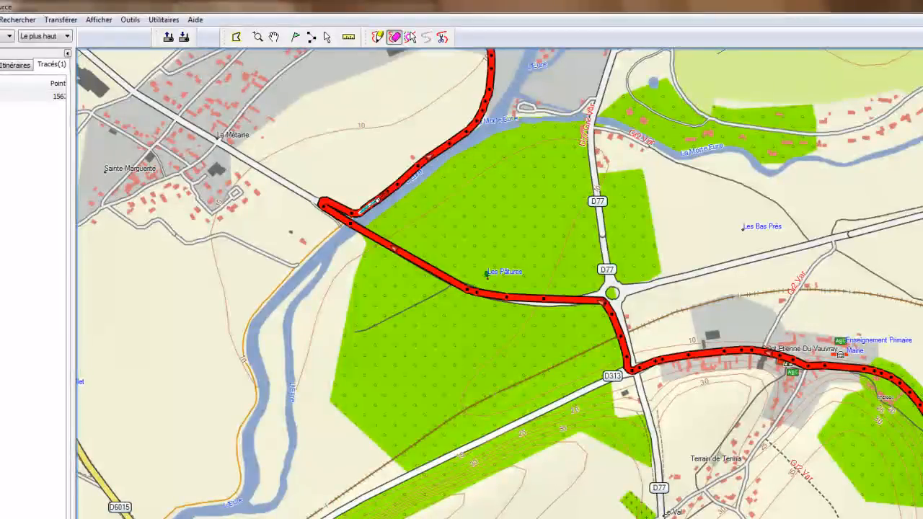
{"action": "left_click", "coordinate": [385, 186]}
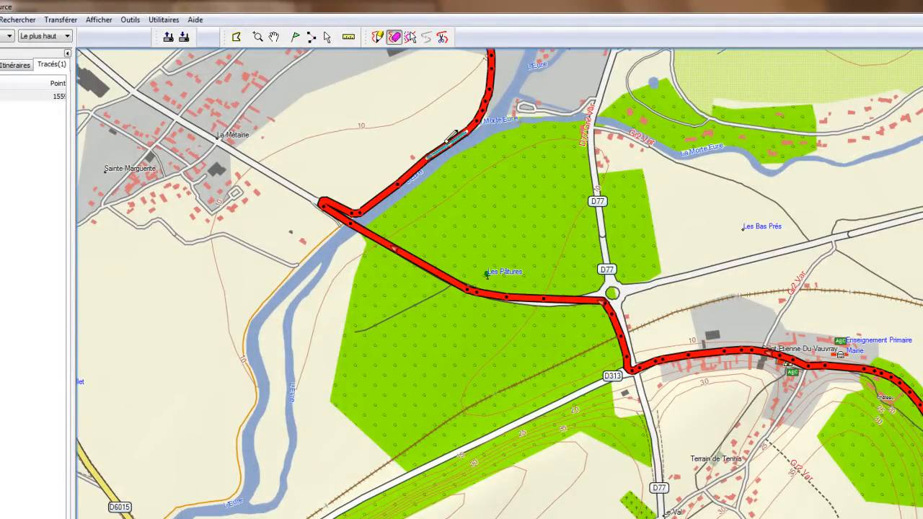
{"action": "left_click", "coordinate": [453, 135]}
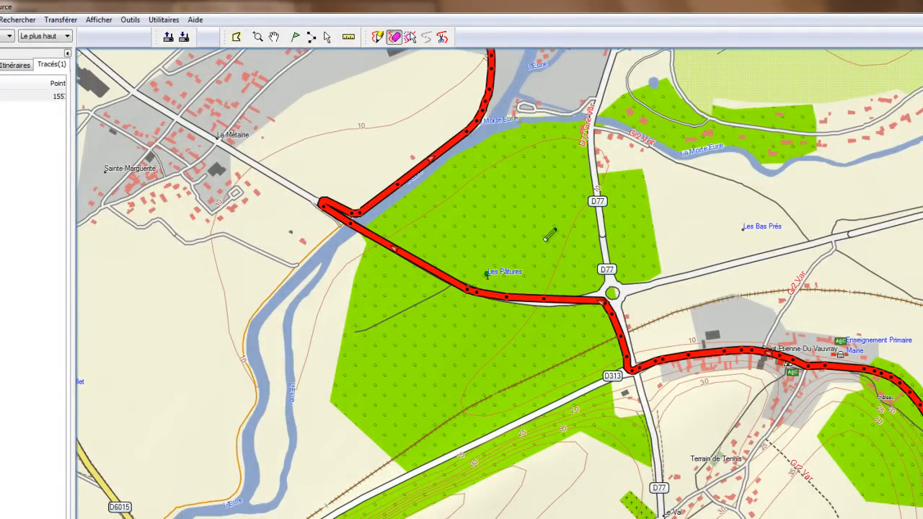
Step: Erase the doubled points along the D313 and east of Saint-Etienne-du-Vauvray
{"action": "left_click", "coordinate": [656, 361]}
{"action": "left_click", "coordinate": [743, 346]}
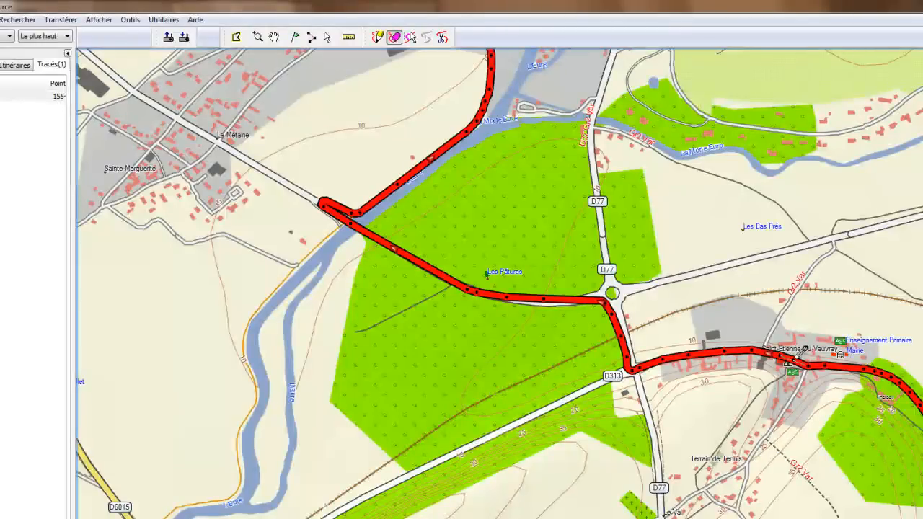
{"action": "left_click", "coordinate": [836, 357]}
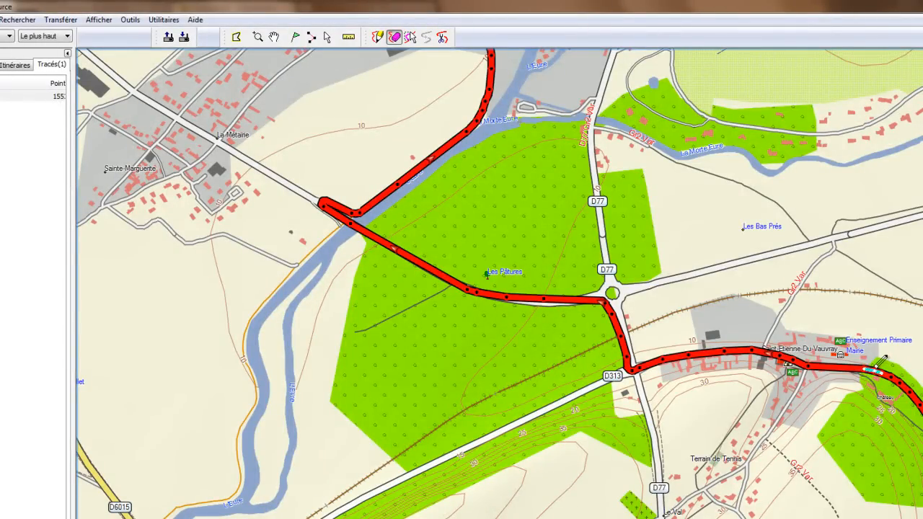
{"action": "left_click", "coordinate": [897, 372]}
{"action": "left_click", "coordinate": [913, 382]}
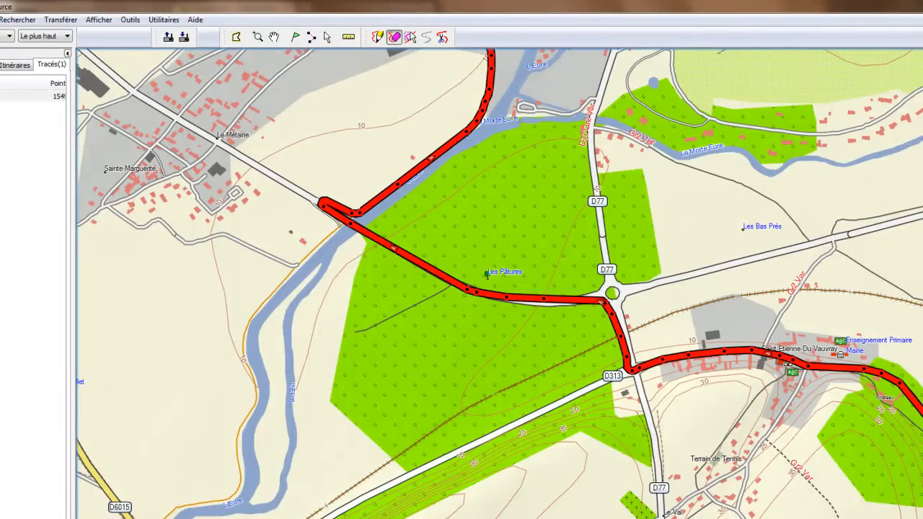
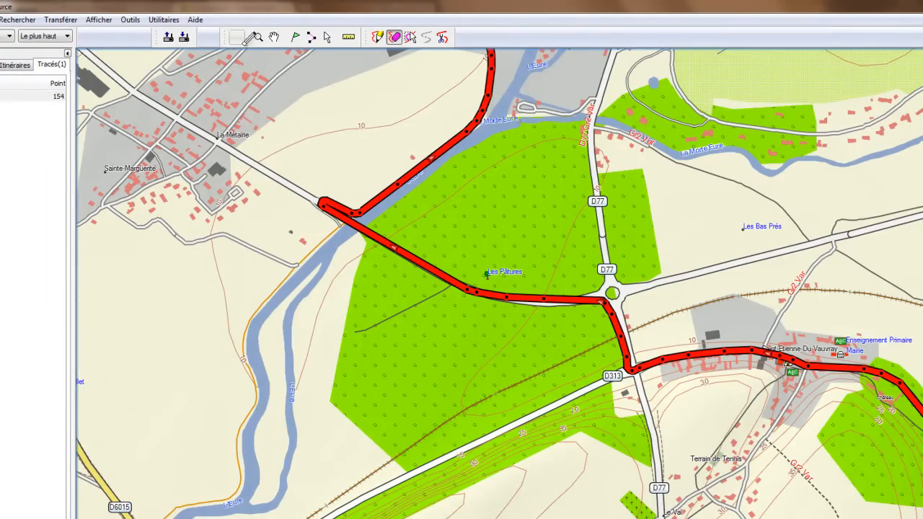
Step: Erase two of Tracé's points at its bend near Saint-Cyr
{"action": "left_click", "coordinate": [276, 37]}
{"action": "left_click_drag", "start_coordinate": [484, 110], "coordinate": [626, 518]}
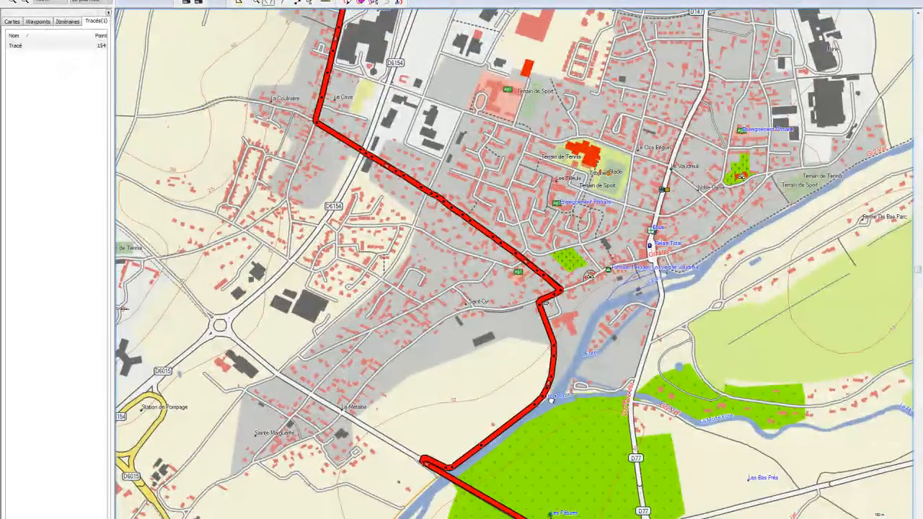
{"action": "left_click_drag", "start_coordinate": [545, 386], "coordinate": [552, 407]}
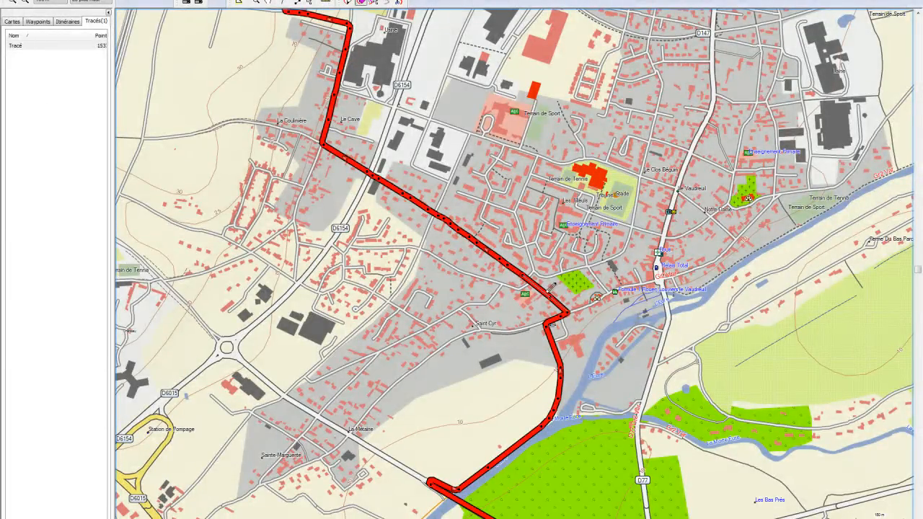
{"action": "left_click", "coordinate": [550, 295]}
{"action": "left_click", "coordinate": [560, 315]}
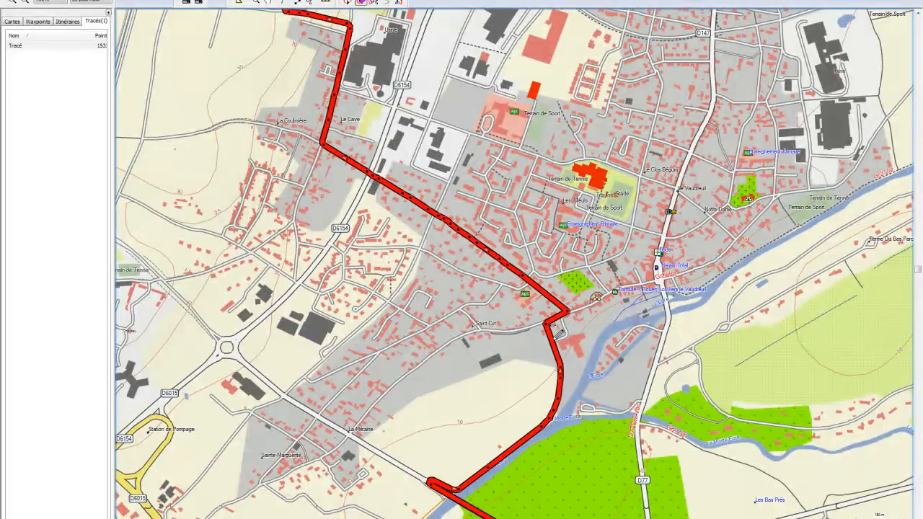
Step: Delete Tracé's last three points (1531–1533) in its properties, leaving 1530 points
{"action": "left_click", "coordinate": [60, 45]}
{"action": "right_click", "coordinate": [61, 46]}
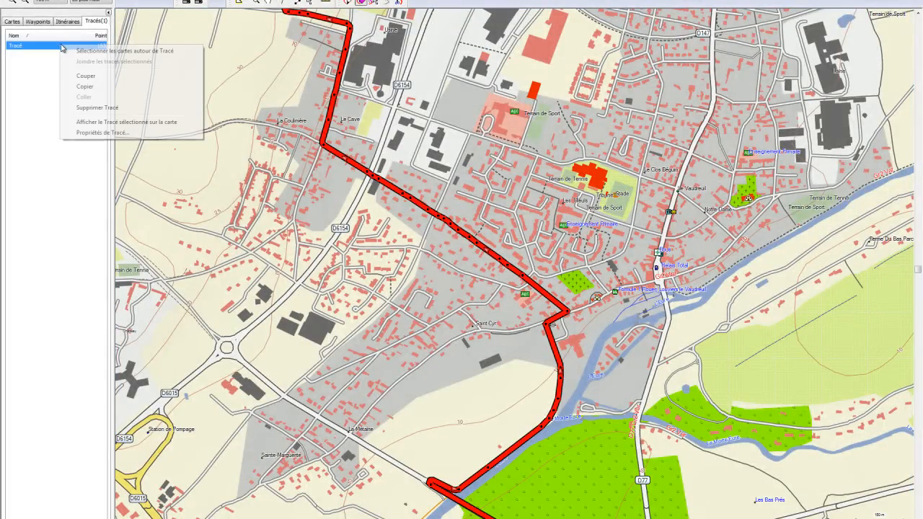
{"action": "left_click", "coordinate": [120, 135]}
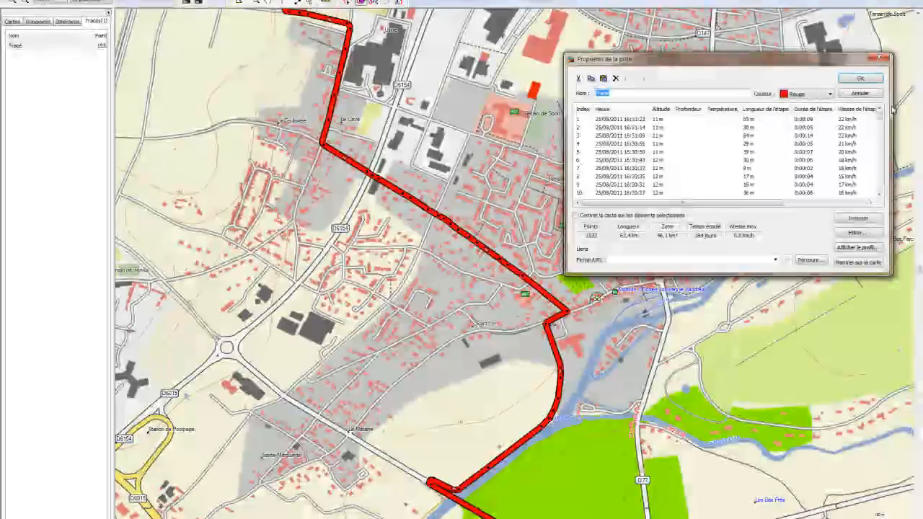
{"action": "left_click_drag", "start_coordinate": [879, 115], "coordinate": [876, 193]}
{"action": "left_click", "coordinate": [620, 185]}
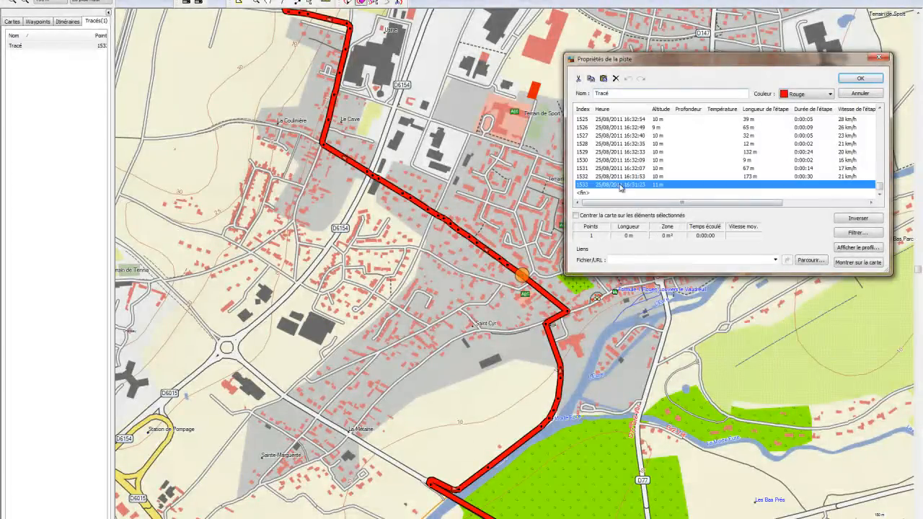
{"action": "left_click_drag", "start_coordinate": [656, 59], "coordinate": [135, 148]}
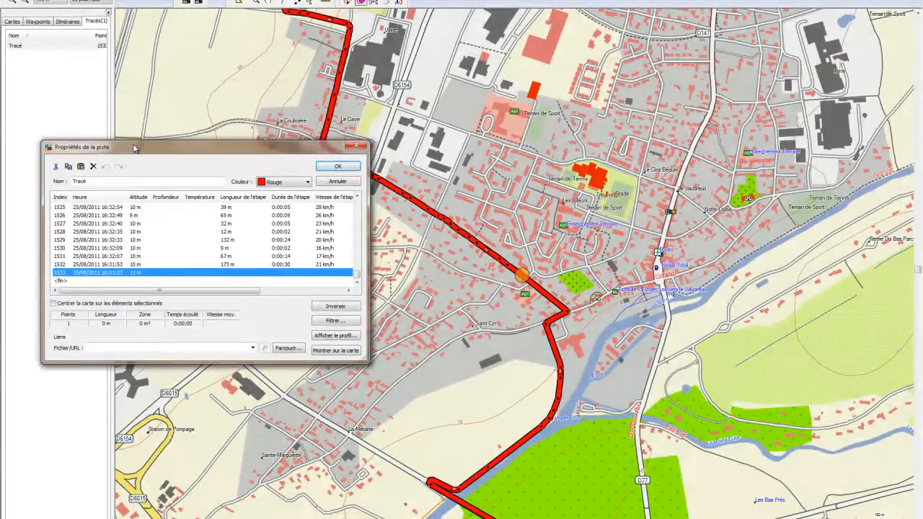
{"action": "key", "text": "shift+Up"}
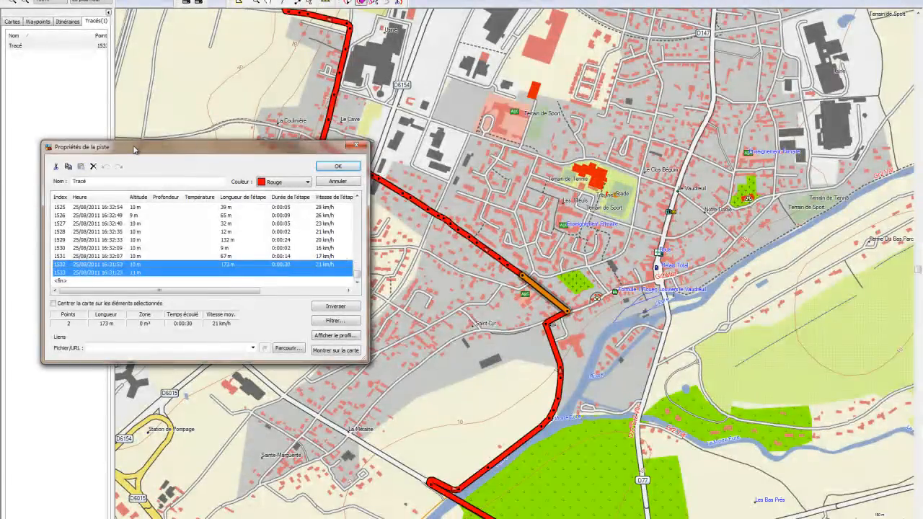
{"action": "key", "text": "shift+Up"}
{"action": "key", "text": "Delete"}
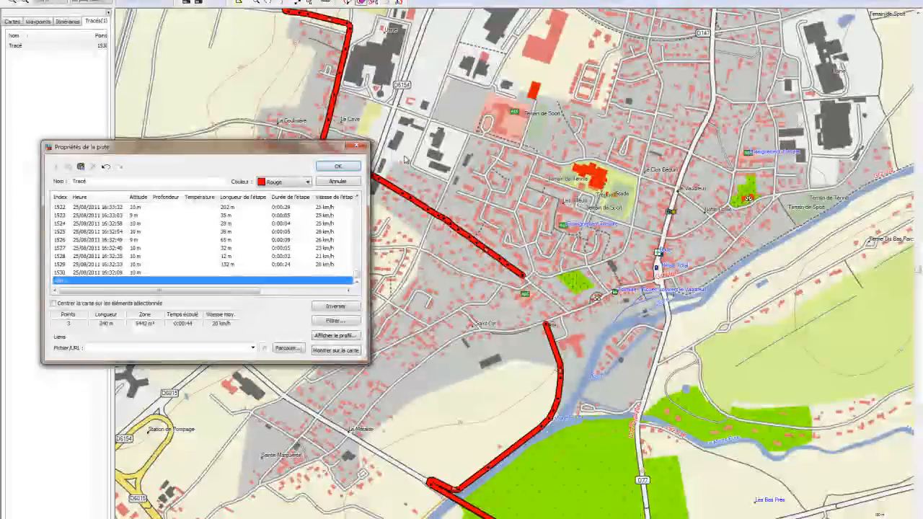
{"action": "key", "text": "Return"}
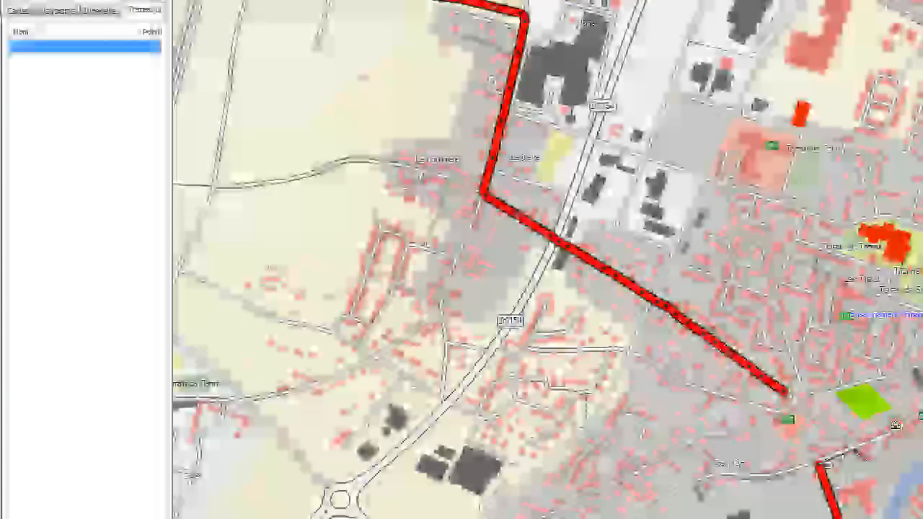
Step: Add two new track points to the red track near Saint-Cyr
{"action": "left_click", "coordinate": [853, 449]}
{"action": "left_click", "coordinate": [822, 423]}
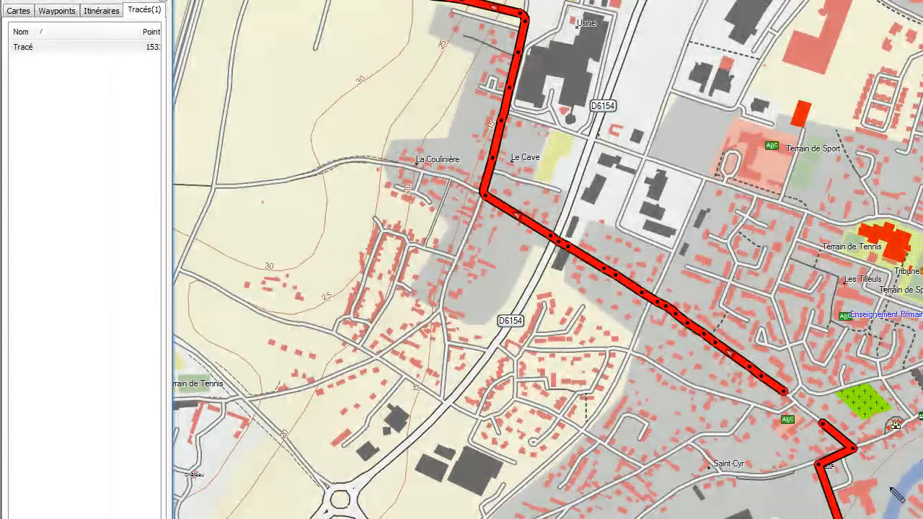
{"action": "key", "text": "Escape"}
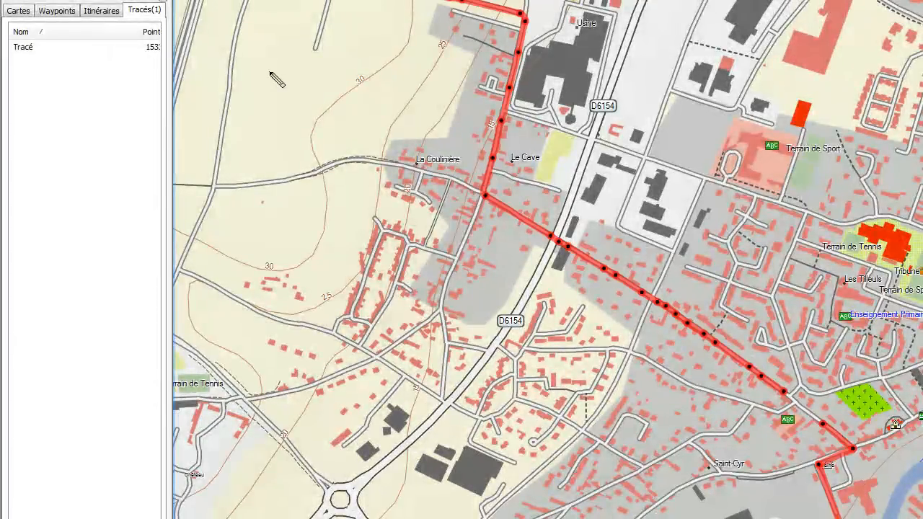
Step: Erase surplus Tracé points along the diagonal stretch north of Saint-Cyr
{"action": "left_click", "coordinate": [36, 47]}
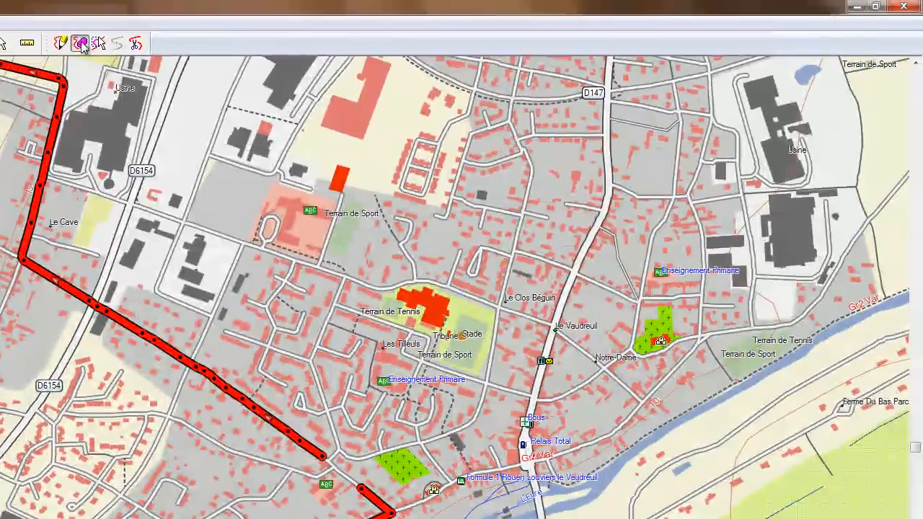
{"action": "left_click", "coordinate": [80, 44]}
{"action": "left_click", "coordinate": [89, 299]}
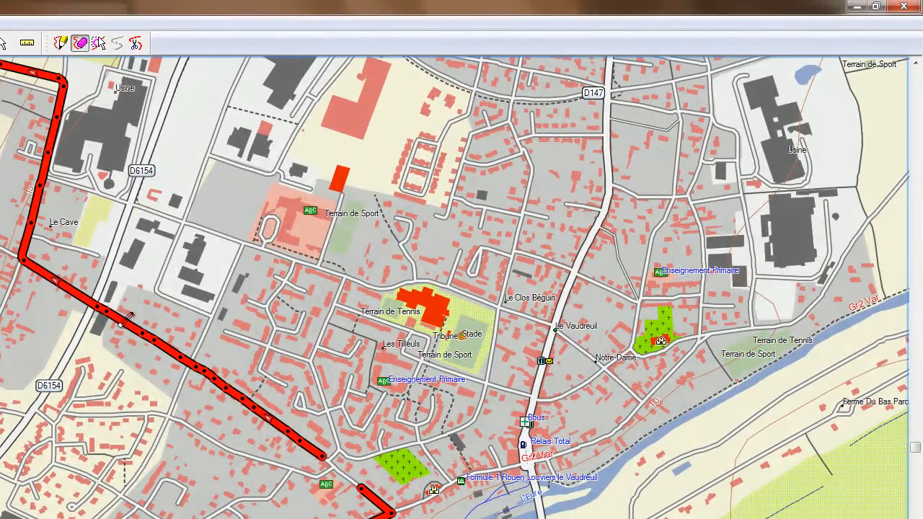
{"action": "left_click", "coordinate": [111, 317]}
{"action": "left_click", "coordinate": [164, 344]}
{"action": "left_click", "coordinate": [204, 372]}
{"action": "left_click", "coordinate": [215, 379]}
{"action": "left_click", "coordinate": [226, 388]}
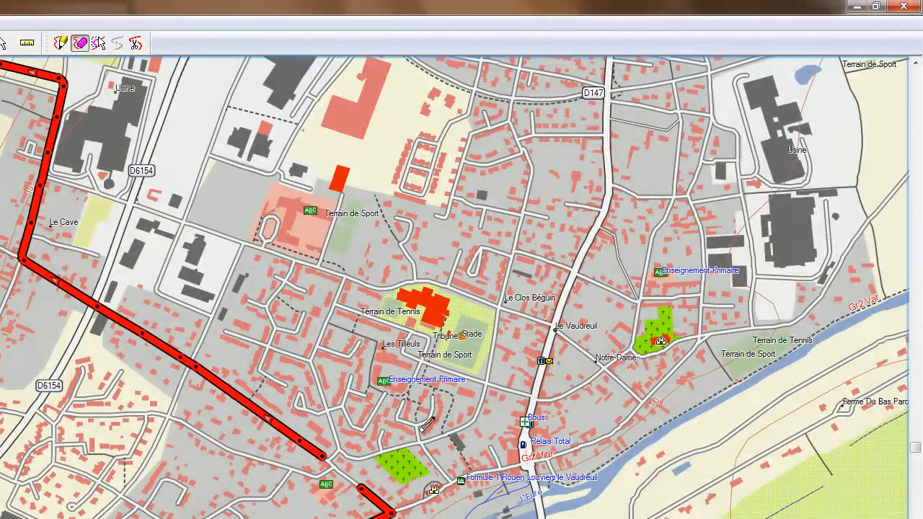
{"action": "left_click", "coordinate": [180, 357]}
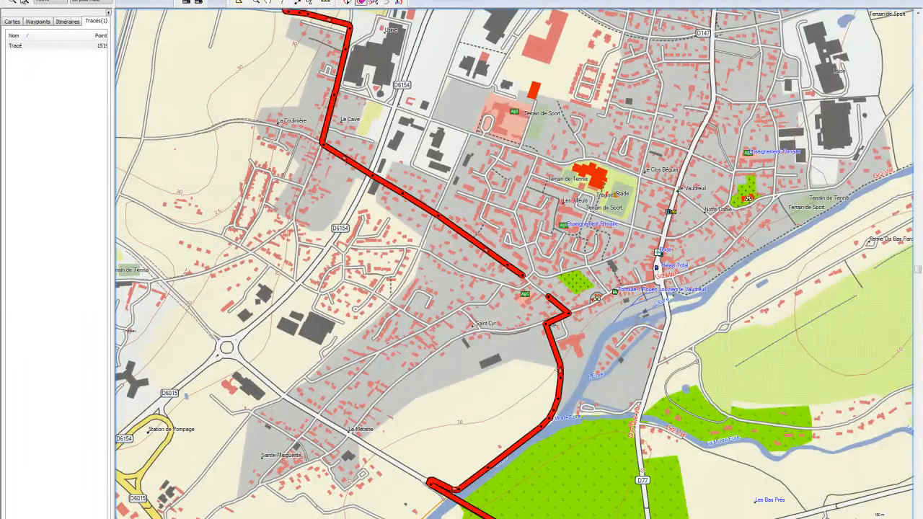
{"action": "left_click", "coordinate": [267, 4]}
{"action": "left_click_drag", "start_coordinate": [256, 80], "coordinate": [431, 392]}
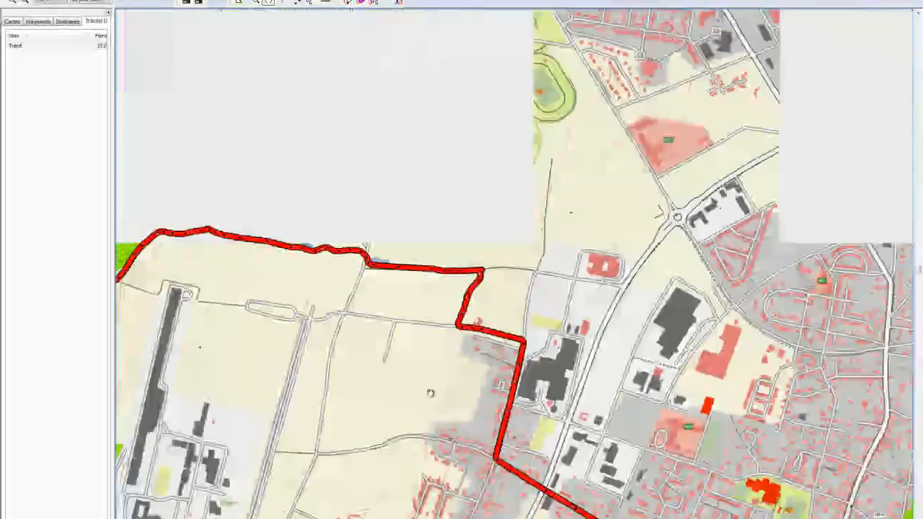
{"action": "left_click_drag", "start_coordinate": [532, 367], "coordinate": [768, 269]}
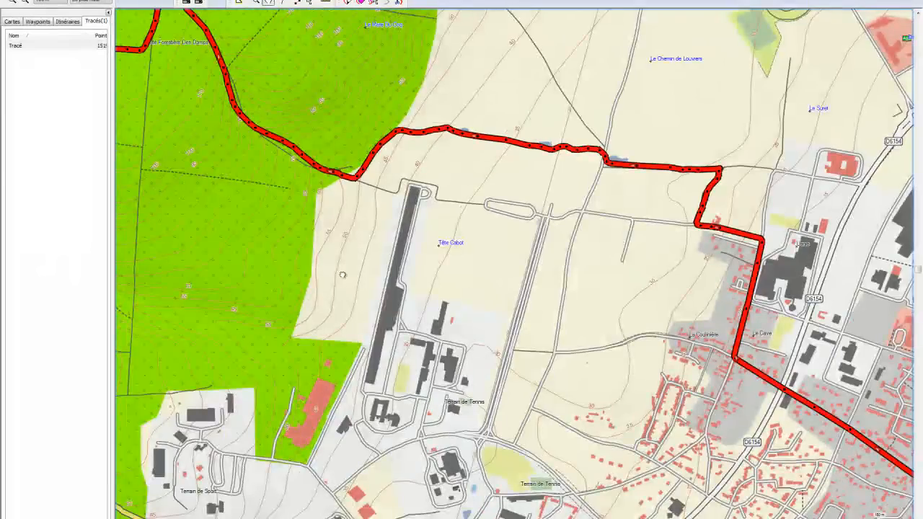
{"action": "left_click_drag", "start_coordinate": [335, 264], "coordinate": [549, 438]}
{"action": "left_click_drag", "start_coordinate": [360, 397], "coordinate": [348, 365]}
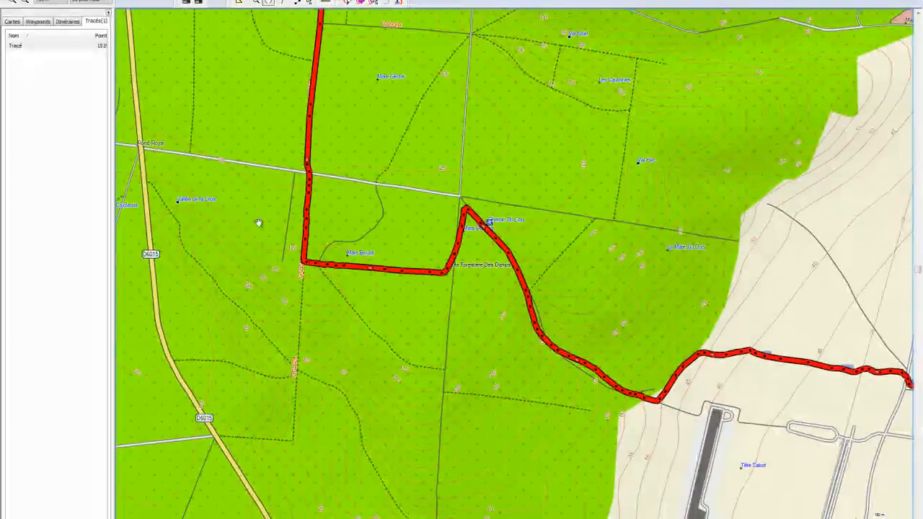
{"action": "left_click", "coordinate": [32, 46]}
{"action": "right_click", "coordinate": [31, 46]}
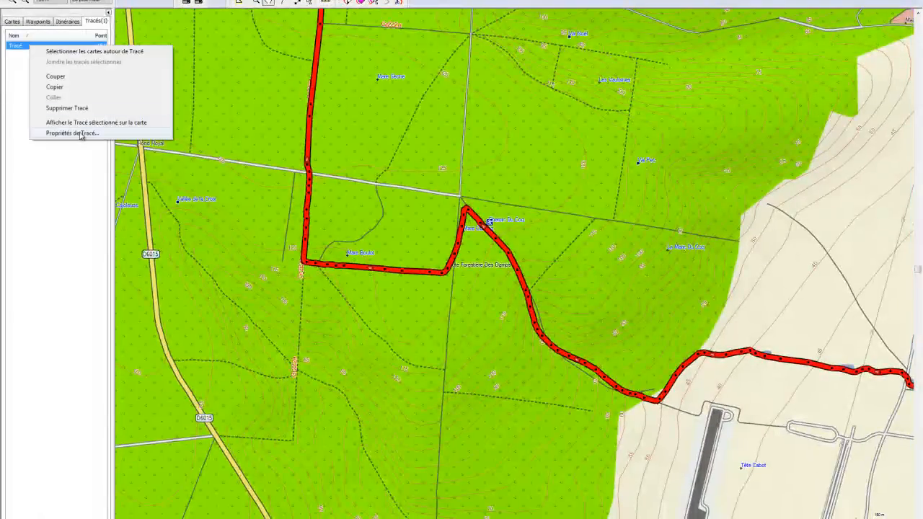
{"action": "left_click", "coordinate": [72, 134]}
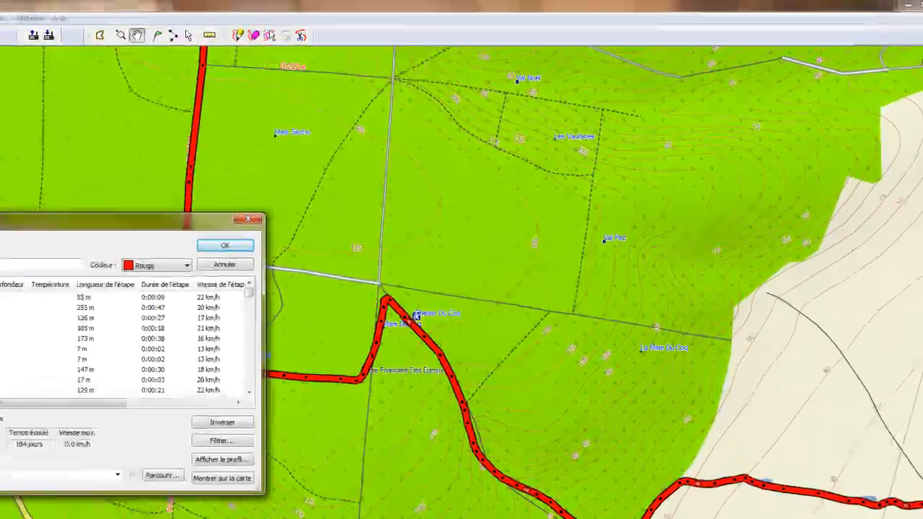
{"action": "left_click_drag", "start_coordinate": [39, 230], "coordinate": [703, 66]}
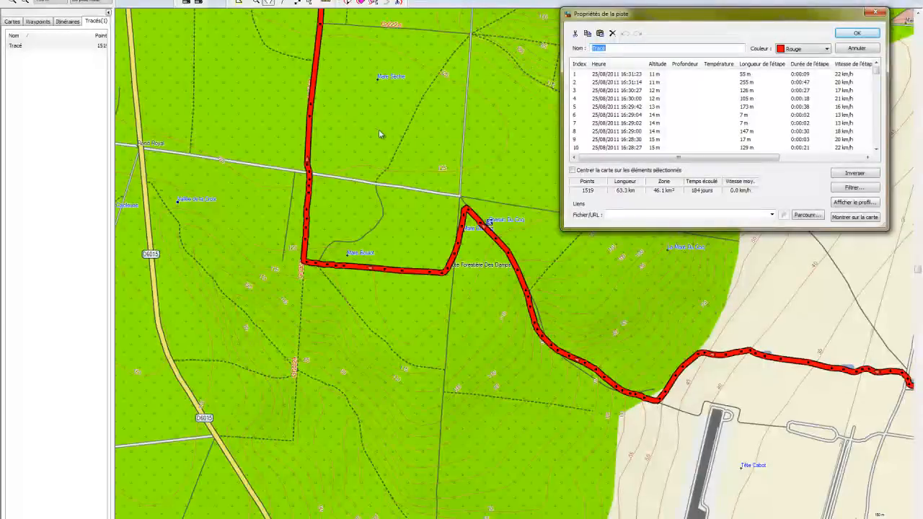
Step: Erase Tracé points on the forest stretch, straightening its upper segment
{"action": "left_click", "coordinate": [857, 33]}
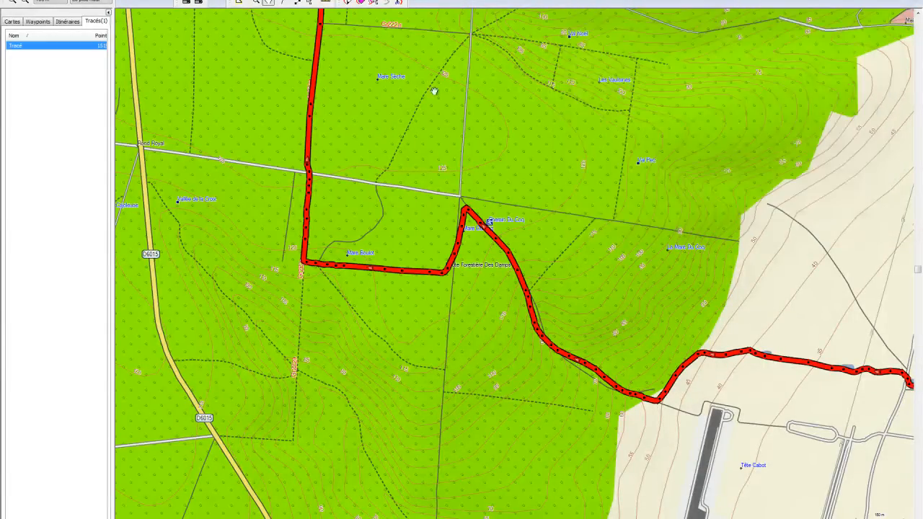
{"action": "left_click_drag", "start_coordinate": [375, 56], "coordinate": [484, 260]}
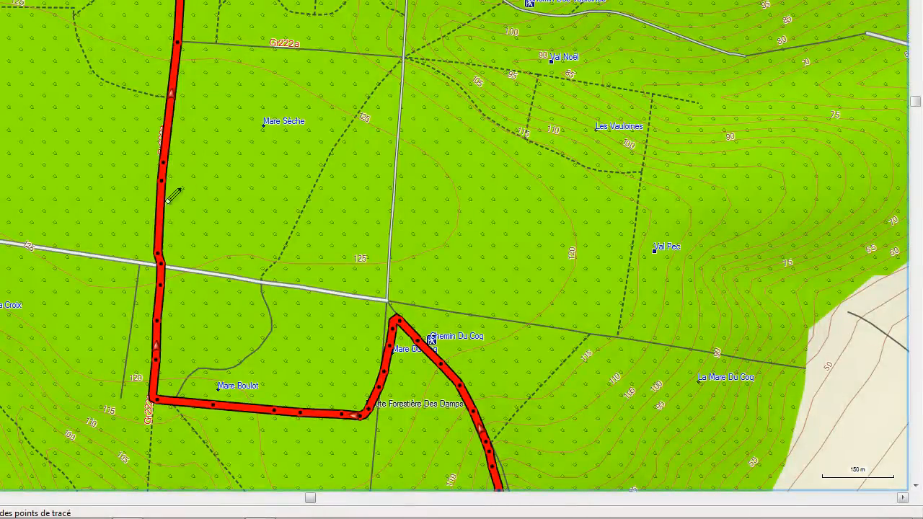
{"action": "left_click_drag", "start_coordinate": [159, 239], "coordinate": [164, 179]}
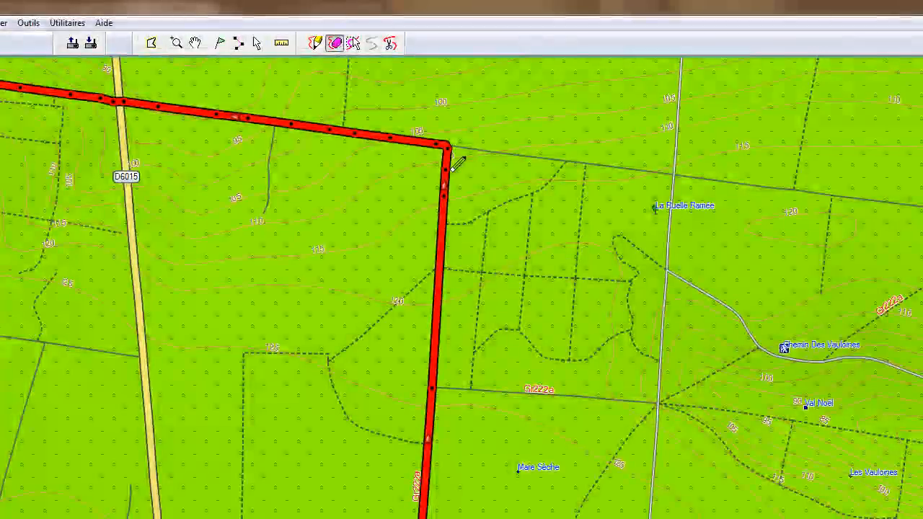
{"action": "left_click_drag", "start_coordinate": [374, 131], "coordinate": [146, 110]}
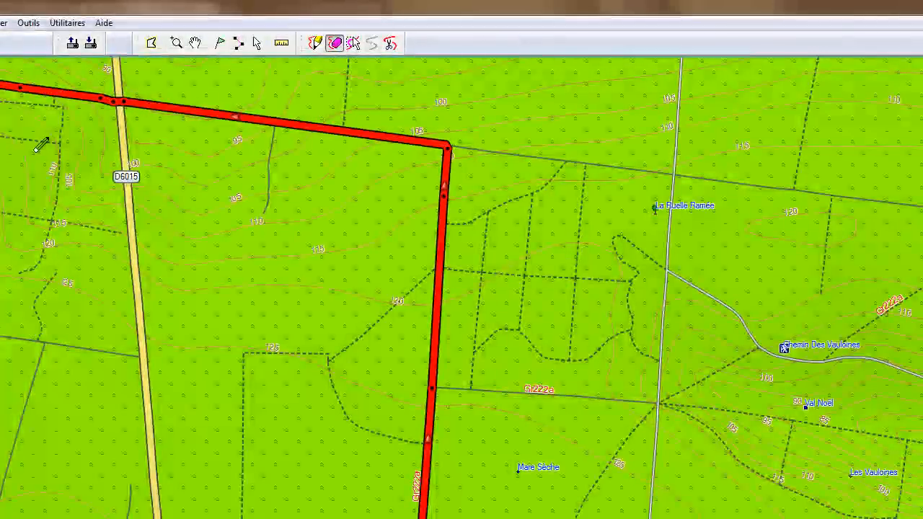
Step: Pan to the red track's bend near Carrefour des Épinières on the D6015
{"action": "left_click", "coordinate": [198, 44]}
{"action": "mouse_move", "coordinate": [105, 301]}
{"action": "left_mouse_down"}
{"action": "mouse_move", "coordinate": [657, 433]}
{"action": "mouse_move", "coordinate": [804, 287]}
{"action": "left_mouse_up"}
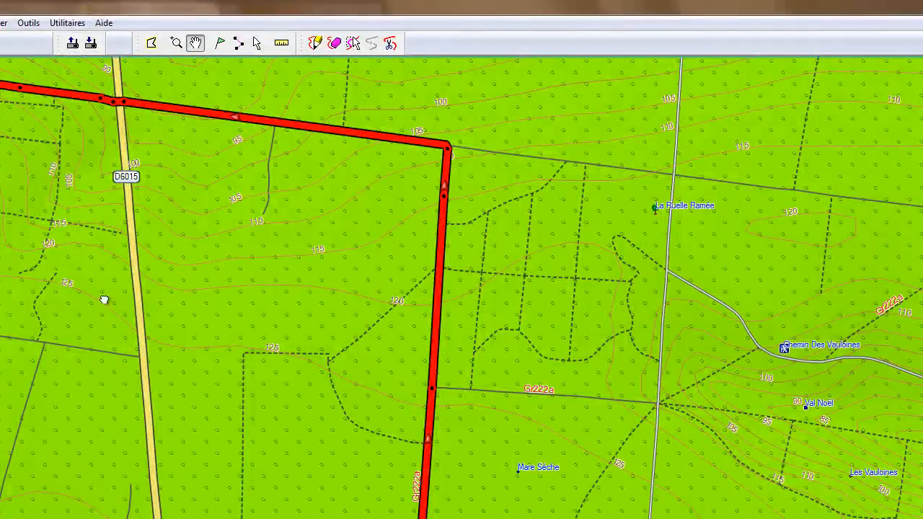
{"action": "left_click_drag", "start_coordinate": [693, 180], "coordinate": [771, 84]}
{"action": "left_click_drag", "start_coordinate": [638, 281], "coordinate": [681, 497]}
{"action": "left_click_drag", "start_coordinate": [618, 391], "coordinate": [585, 241]}
{"action": "left_click_drag", "start_coordinate": [626, 333], "coordinate": [615, 93]}
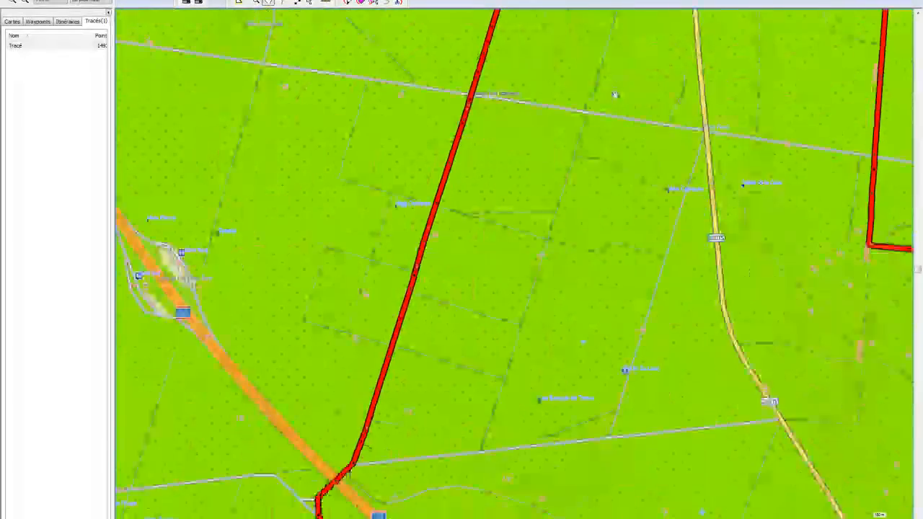
{"action": "left_click_drag", "start_coordinate": [514, 314], "coordinate": [654, 112]}
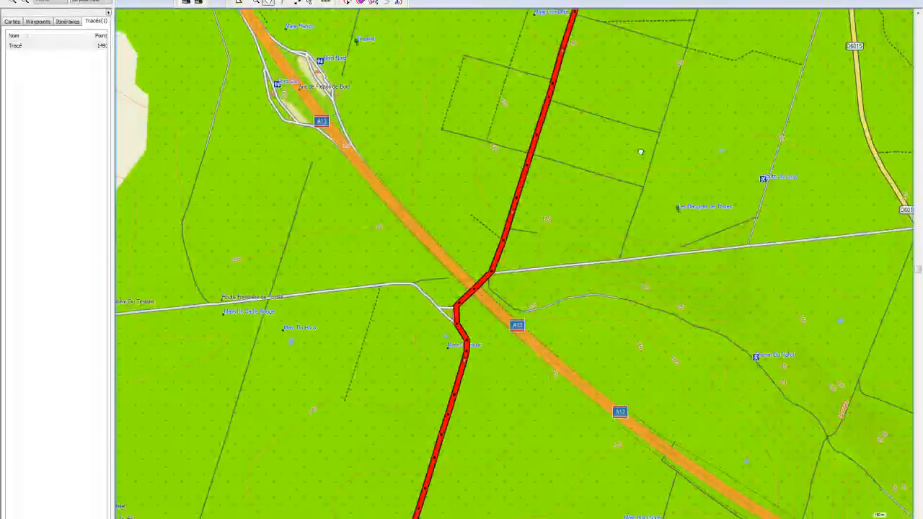
{"action": "left_click_drag", "start_coordinate": [640, 153], "coordinate": [734, 509]}
{"action": "left_click_drag", "start_coordinate": [538, 173], "coordinate": [594, 433]}
{"action": "left_click_drag", "start_coordinate": [649, 249], "coordinate": [515, 216]}
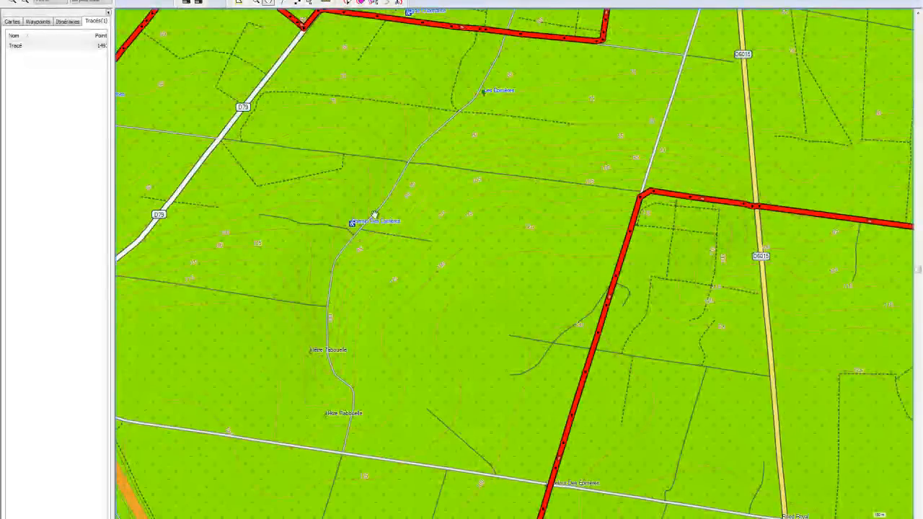
{"action": "left_click_drag", "start_coordinate": [440, 477], "coordinate": [432, 275]}
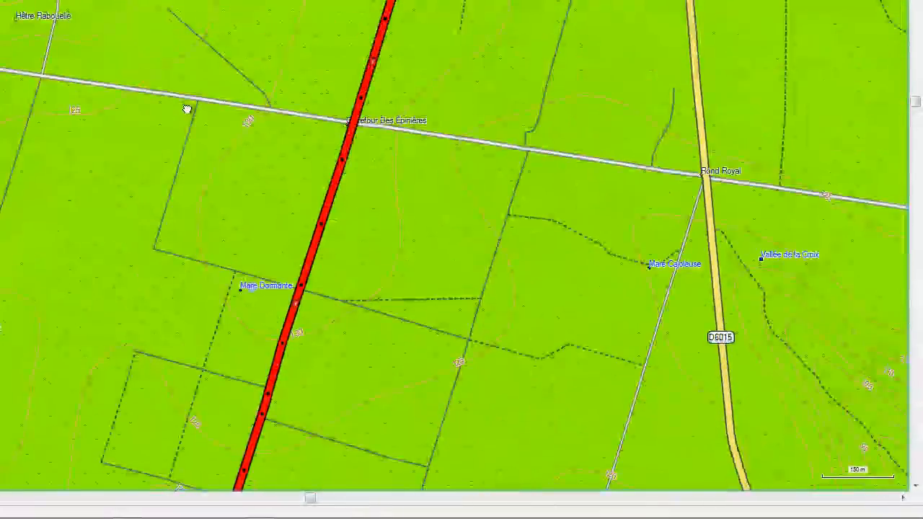
{"action": "left_click_drag", "start_coordinate": [187, 108], "coordinate": [136, 261]}
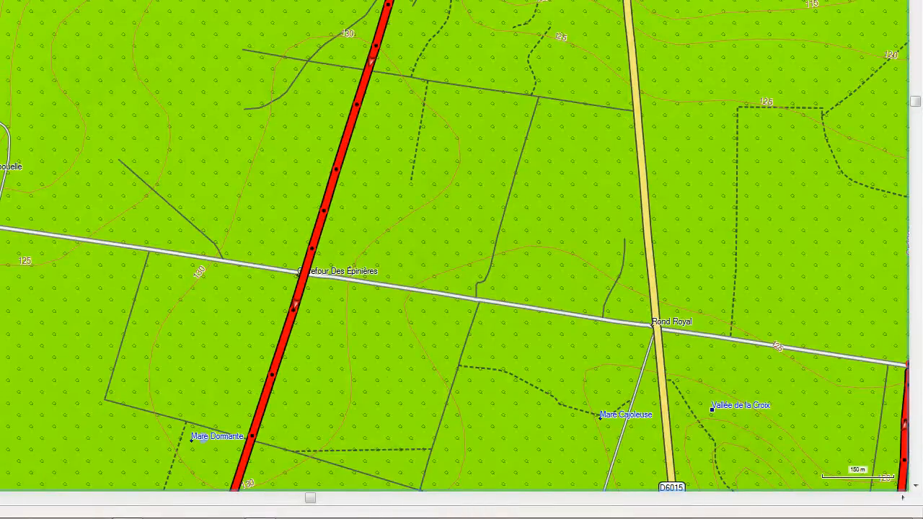
{"action": "left_click_drag", "start_coordinate": [433, 209], "coordinate": [442, 292]}
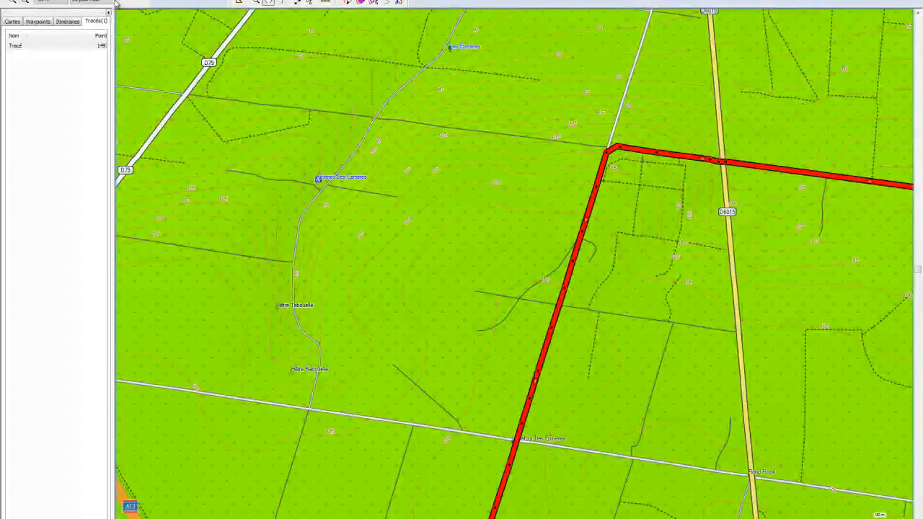
Step: Create a new track, Tracé 001, with its colour set to Bleu
{"action": "left_click", "coordinate": [29, 80]}
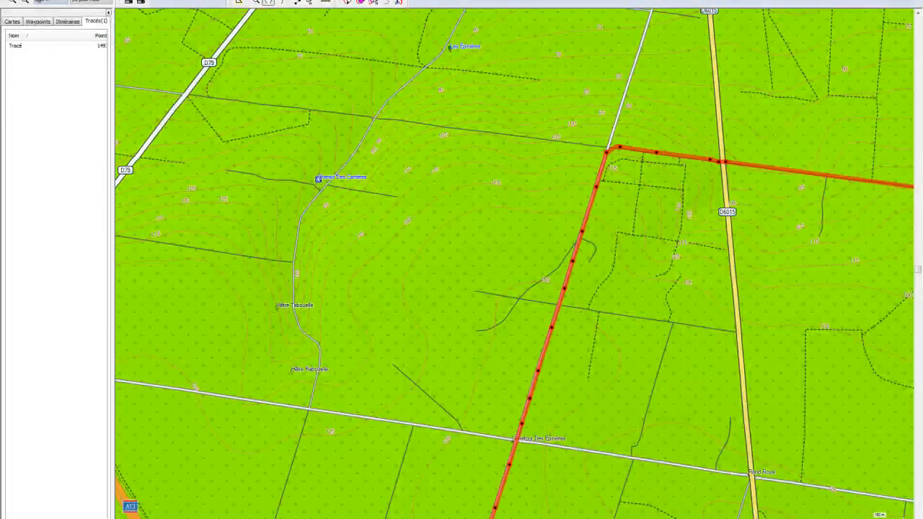
{"action": "left_click", "coordinate": [40, 2]}
{"action": "left_click", "coordinate": [69, 117]}
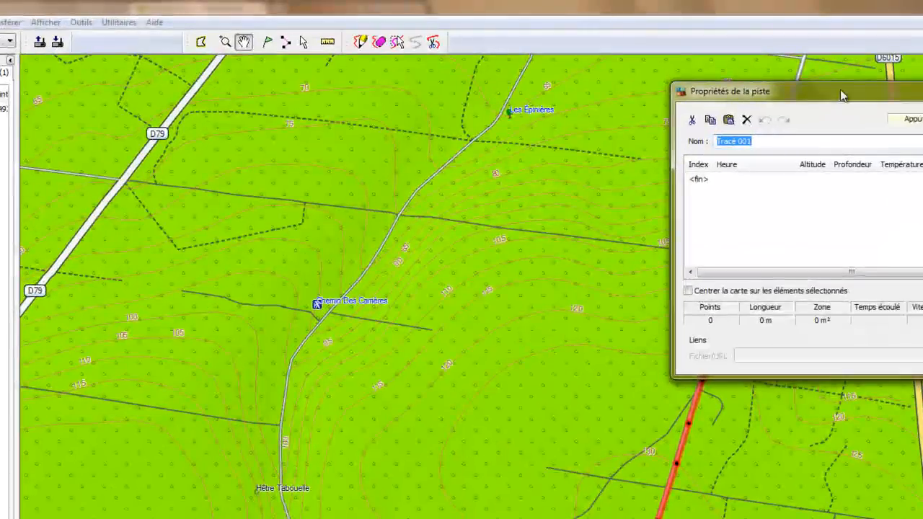
{"action": "left_click_drag", "start_coordinate": [701, 10], "coordinate": [213, 91]}
{"action": "left_click_drag", "start_coordinate": [163, 177], "coordinate": [117, 252]}
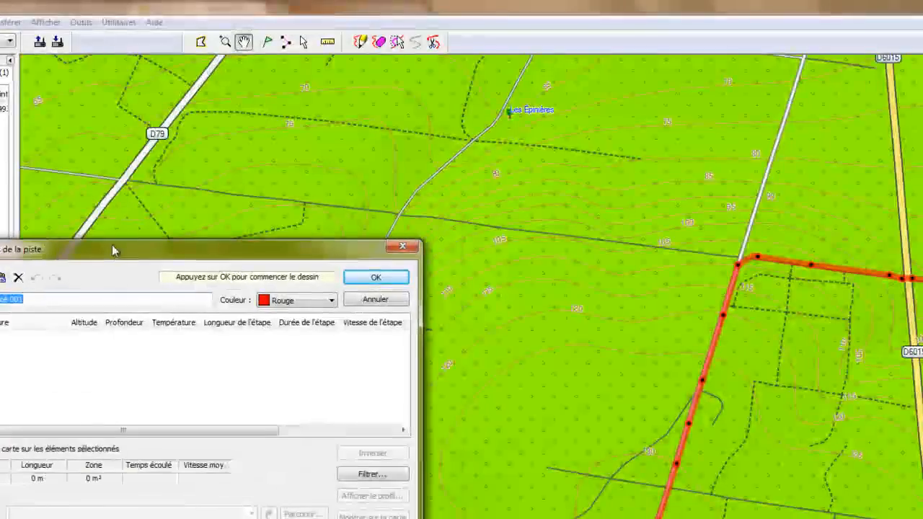
{"action": "left_click", "coordinate": [332, 301]}
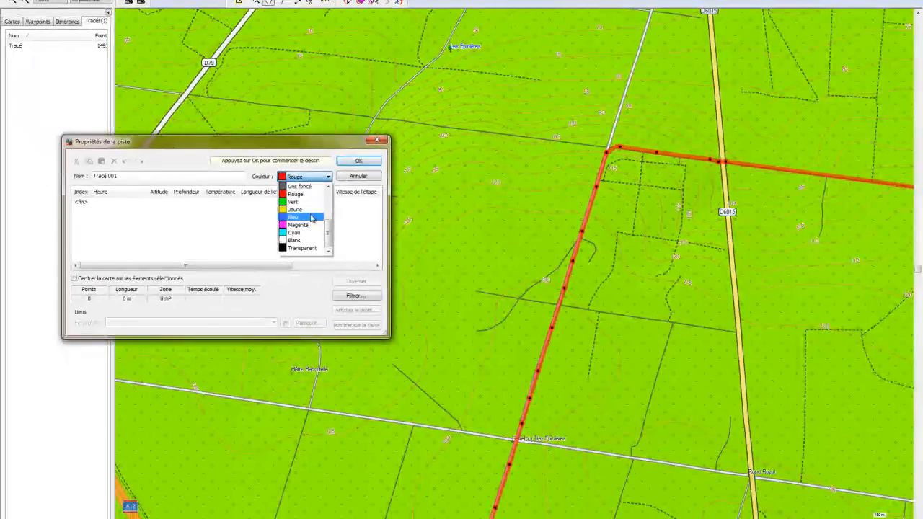
{"action": "left_click", "coordinate": [310, 209]}
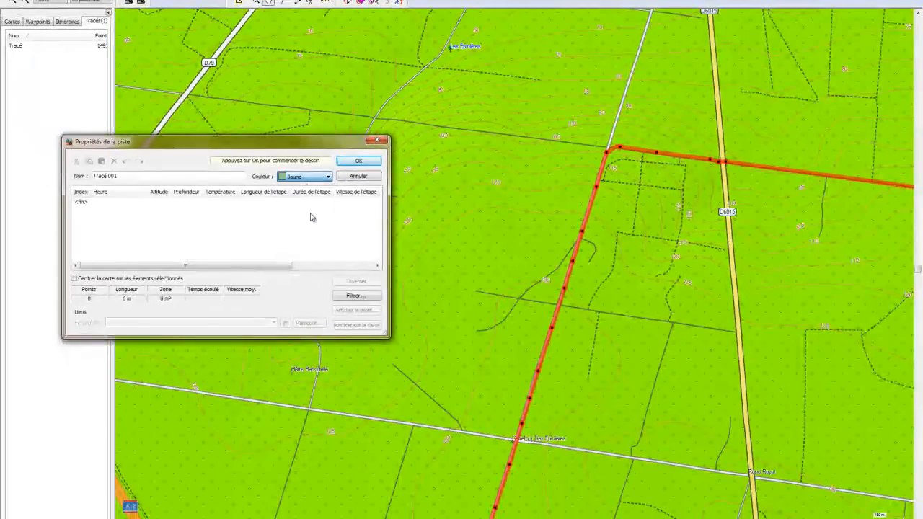
{"action": "left_click", "coordinate": [328, 176]}
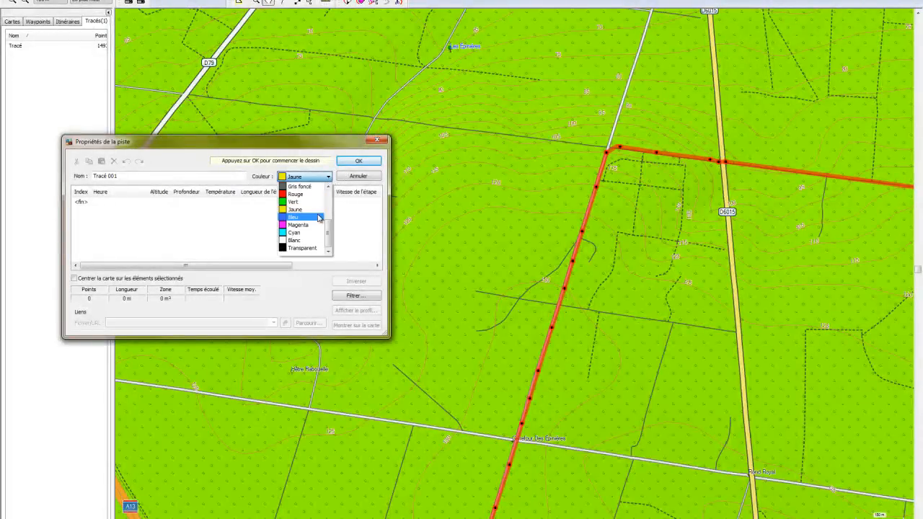
{"action": "left_click", "coordinate": [318, 216]}
{"action": "left_click", "coordinate": [358, 162]}
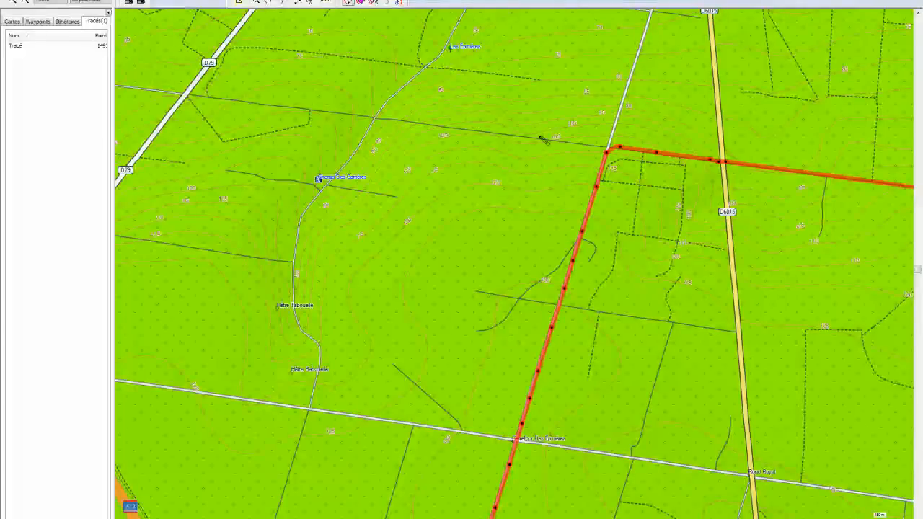
Step: Draw Tracé 001 looping west past Hêtre Rabouelle back to Carrefour des Épinières
{"action": "left_click", "coordinate": [606, 148]}
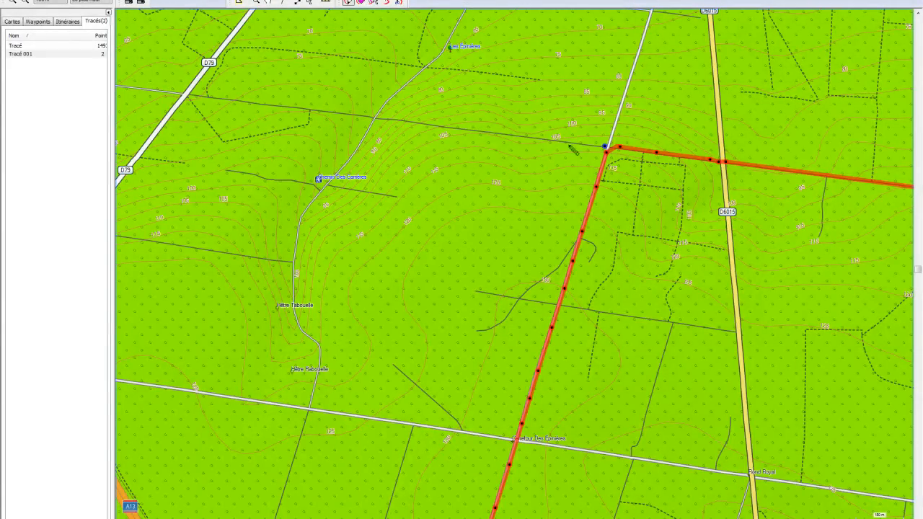
{"action": "left_click", "coordinate": [373, 116]}
{"action": "left_click", "coordinate": [354, 154]}
{"action": "left_click", "coordinate": [299, 218]}
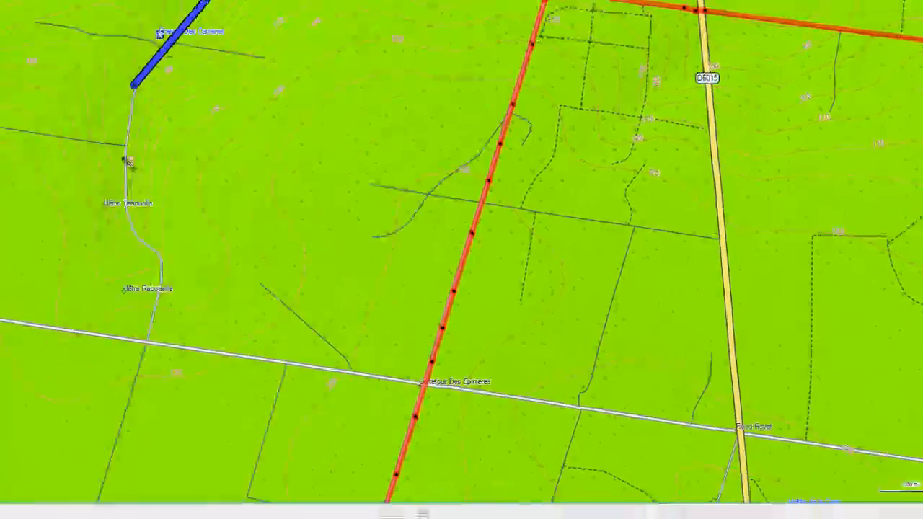
{"action": "left_click", "coordinate": [123, 141]}
{"action": "left_click", "coordinate": [125, 207]}
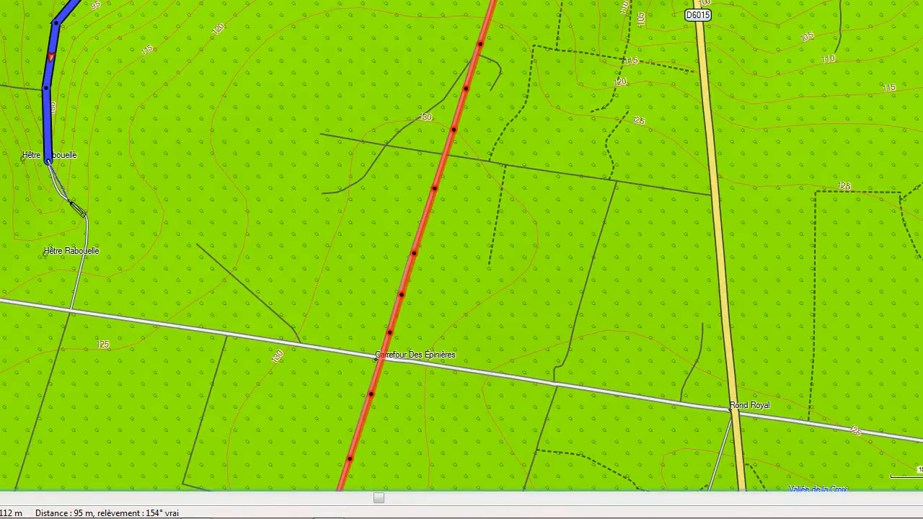
{"action": "left_click", "coordinate": [57, 189]}
{"action": "left_click", "coordinate": [84, 209]}
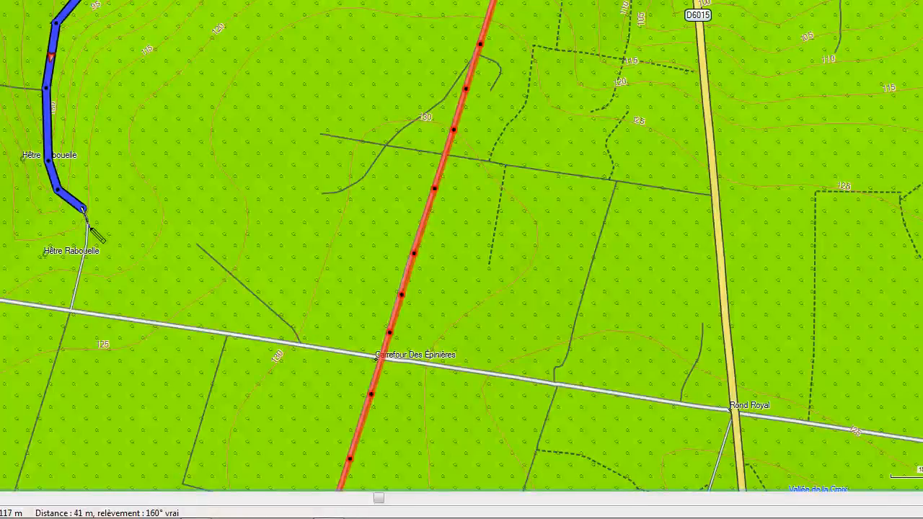
{"action": "left_click", "coordinate": [199, 245]}
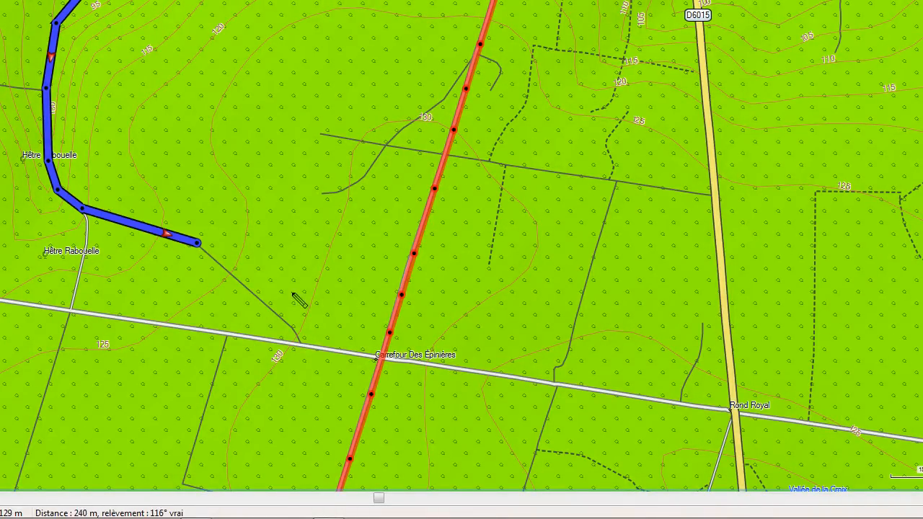
{"action": "left_click", "coordinate": [366, 370]}
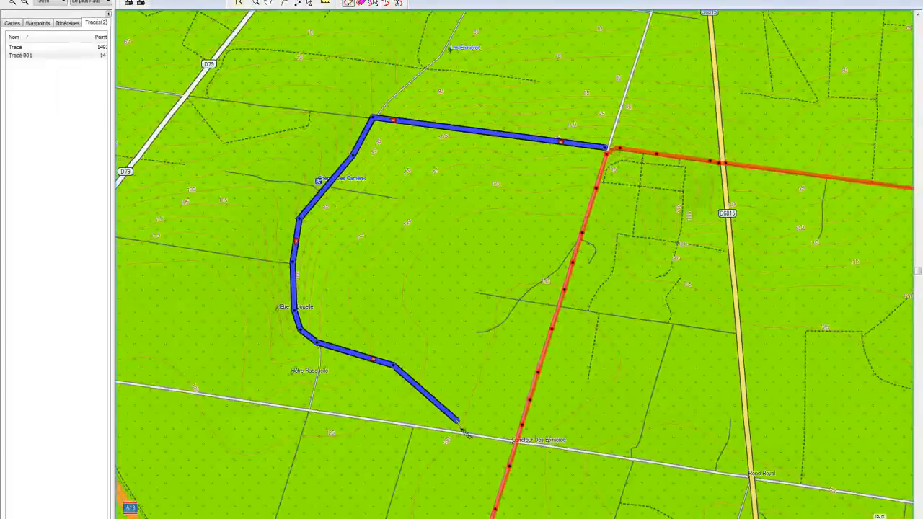
{"action": "left_click", "coordinate": [516, 440]}
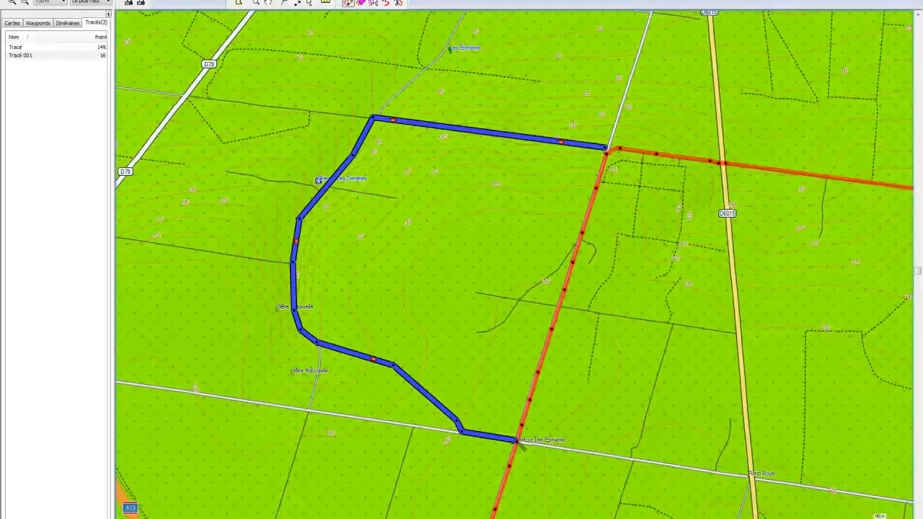
{"action": "key", "text": "Escape"}
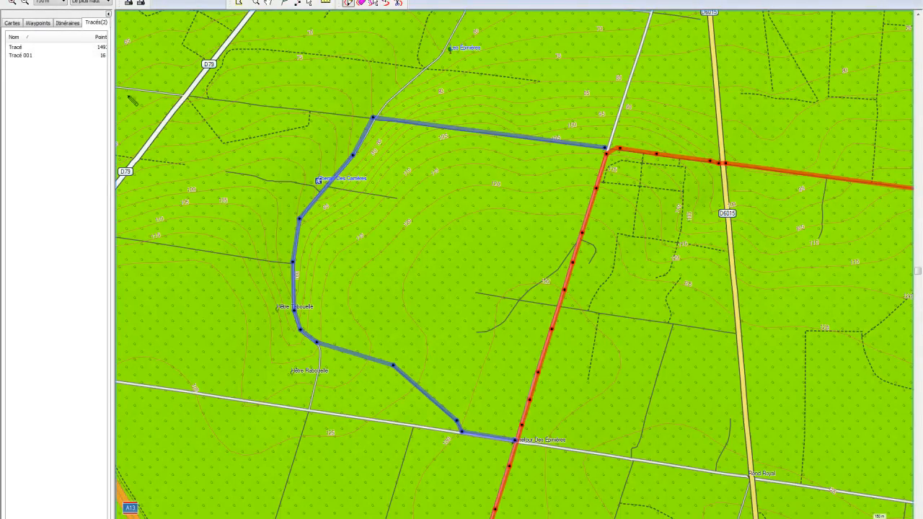
{"action": "left_click", "coordinate": [16, 48]}
Step: Select Tracé's first 133 points, up to the northern bend, in its properties
{"action": "right_click", "coordinate": [16, 48]}
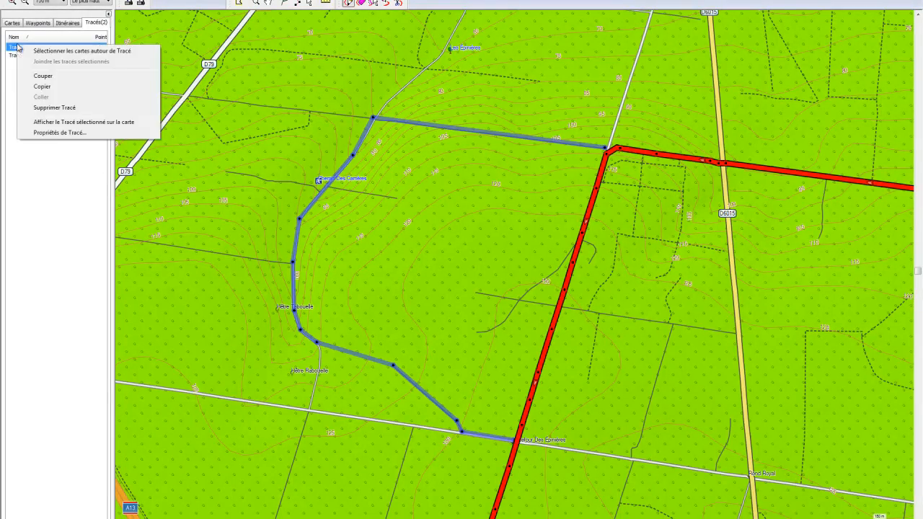
{"action": "left_click", "coordinate": [57, 134]}
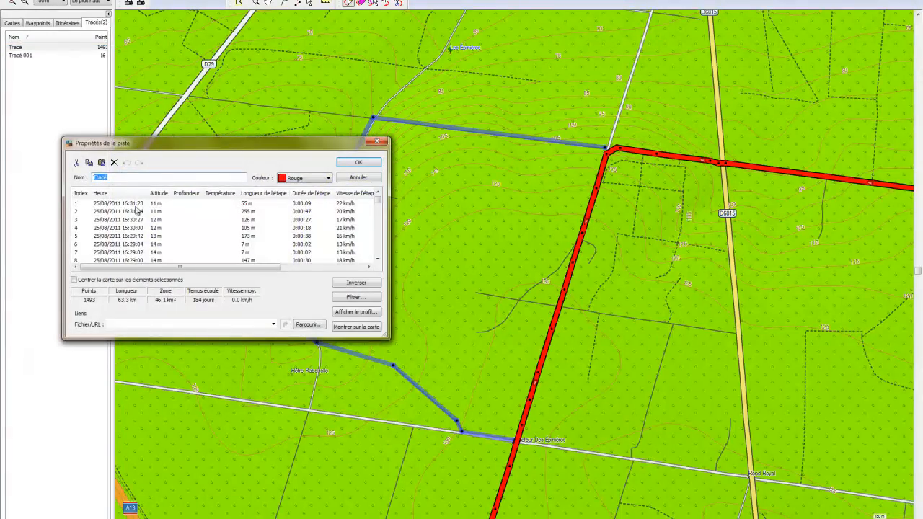
{"action": "left_click", "coordinate": [136, 205]}
{"action": "left_click_drag", "start_coordinate": [152, 145], "coordinate": [731, 281]}
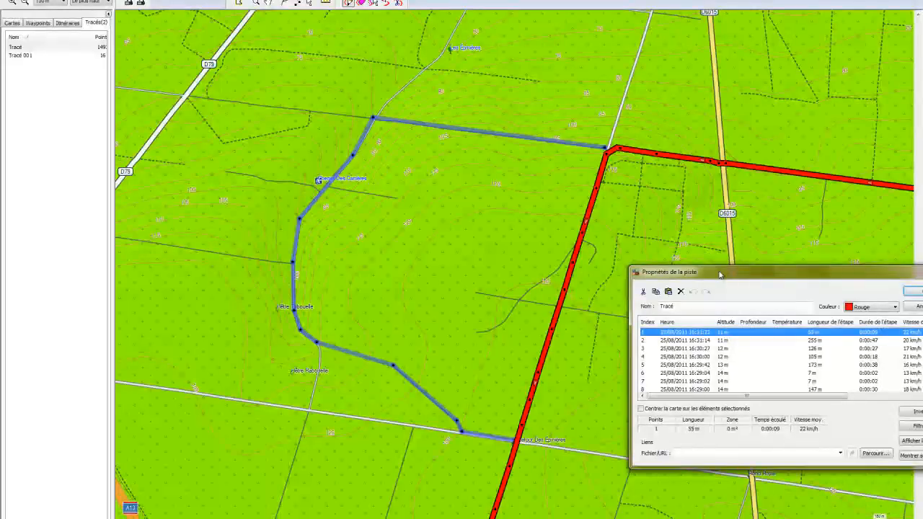
{"action": "key", "text": "shift+Down"}
{"action": "key", "text": "shift+Down"}
{"action": "key", "text": "shift+Down"}
{"action": "key", "text": "shift+Down"}
{"action": "key", "text": "shift+Down"}
{"action": "key", "text": "shift+Down"}
{"action": "key", "text": "shift+Down"}
{"action": "key", "text": "shift+Down"}
{"action": "key", "text": "shift+Down"}
{"action": "key", "text": "shift+Down"}
{"action": "key", "text": "shift+Down"}
{"action": "key", "text": "shift+Down"}
{"action": "key", "text": "shift+Down"}
{"action": "key", "text": "shift+Down"}
{"action": "key", "text": "shift+Down"}
{"action": "key", "text": "shift+Down"}
{"action": "key", "text": "shift+Down"}
{"action": "key", "text": "shift+Down"}
{"action": "key", "text": "shift+Down"}
{"action": "key", "text": "shift+Down"}
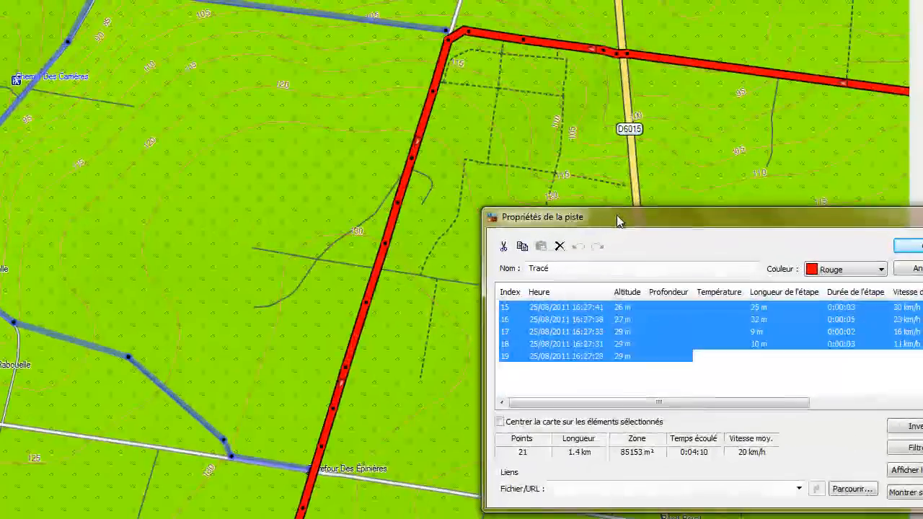
{"action": "key", "text": "shift+Down"}
{"action": "key", "text": "shift+Down"}
{"action": "key", "text": "shift+Down"}
{"action": "key", "text": "shift+Down"}
{"action": "key", "text": "shift+Down"}
{"action": "key", "text": "shift+Down"}
{"action": "key", "text": "shift+Down"}
{"action": "key", "text": "shift+Down"}
{"action": "key", "text": "shift+Down"}
{"action": "key", "text": "shift+Down"}
{"action": "key", "text": "shift+Down"}
{"action": "key", "text": "shift+Down"}
{"action": "key", "text": "shift+Down"}
{"action": "key", "text": "shift+Down"}
{"action": "key", "text": "shift+Down"}
{"action": "key", "text": "shift+Down"}
{"action": "key", "text": "shift+Down"}
{"action": "key", "text": "shift+Down"}
{"action": "key", "text": "shift+Down"}
{"action": "key", "text": "shift+Down"}
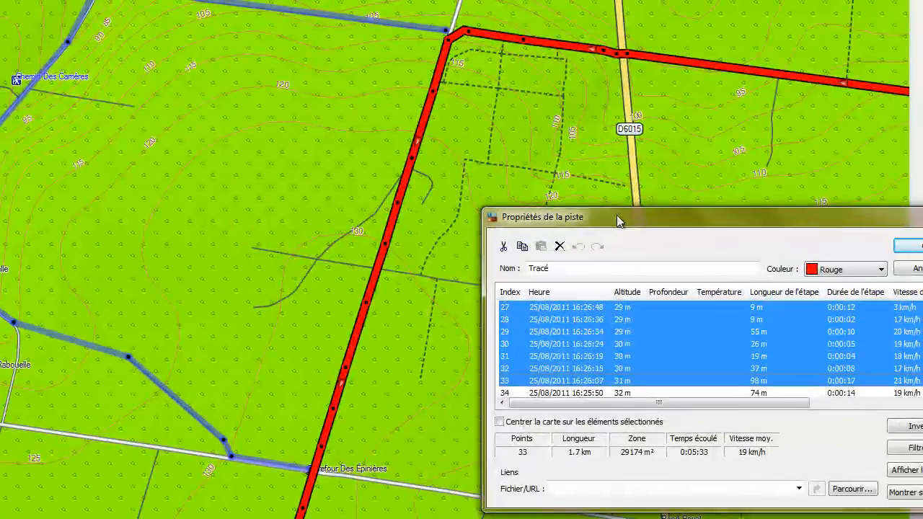
{"action": "key", "text": "shift+Down"}
{"action": "key", "text": "shift+Down"}
{"action": "key", "text": "shift+Down"}
{"action": "key", "text": "shift+Down"}
{"action": "key", "text": "shift+Down"}
{"action": "key", "text": "shift+Down"}
{"action": "key", "text": "shift+Down"}
{"action": "key", "text": "shift+Down"}
{"action": "key", "text": "shift+Down"}
{"action": "key", "text": "shift+Down"}
{"action": "key", "text": "shift+Down"}
{"action": "key", "text": "shift+Down"}
{"action": "key", "text": "shift+Down"}
{"action": "key", "text": "shift+Down"}
{"action": "key", "text": "shift+Down"}
{"action": "key", "text": "shift+Down"}
{"action": "key", "text": "shift+Down"}
{"action": "key", "text": "shift+Down"}
{"action": "key", "text": "shift+Down"}
{"action": "key", "text": "shift+Down"}
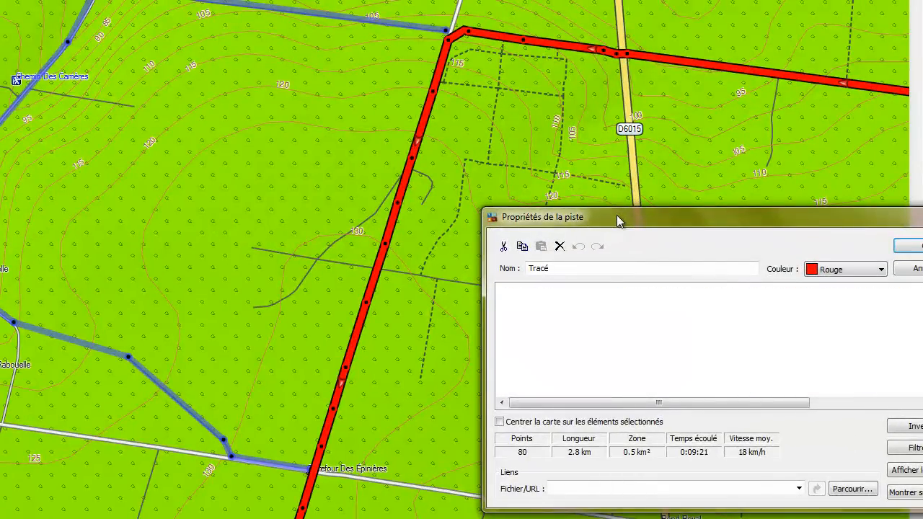
{"action": "key", "text": "shift+Down"}
{"action": "key", "text": "shift+Down"}
{"action": "key", "text": "shift+Down"}
{"action": "key", "text": "shift+Down"}
{"action": "key", "text": "shift+Down"}
{"action": "key", "text": "shift+Down"}
{"action": "key", "text": "shift+Down"}
{"action": "key", "text": "shift+Down"}
{"action": "key", "text": "shift+Down"}
{"action": "key", "text": "shift+Down"}
{"action": "key", "text": "shift+Down"}
{"action": "key", "text": "shift+Down"}
{"action": "key", "text": "shift+Down"}
{"action": "key", "text": "shift+Down"}
{"action": "key", "text": "shift+Down"}
{"action": "key", "text": "shift+Down"}
{"action": "key", "text": "shift+Down"}
{"action": "key", "text": "shift+Down"}
{"action": "key", "text": "shift+Down"}
{"action": "key", "text": "shift+Down"}
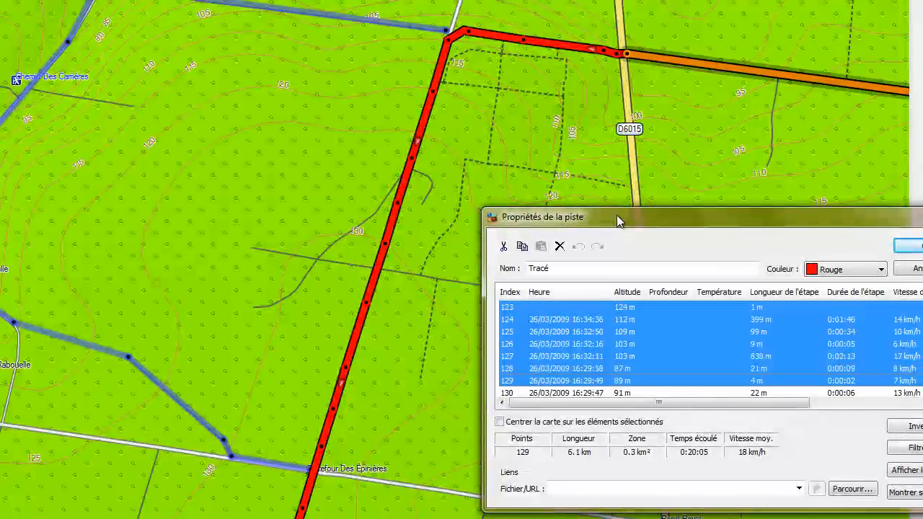
{"action": "key", "text": "shift+Up"}
{"action": "key", "text": "shift+Up"}
{"action": "key", "text": "shift+Up"}
{"action": "key", "text": "shift+Up"}
{"action": "key", "text": "shift+Up"}
{"action": "key", "text": "shift+Up"}
{"action": "key", "text": "shift+Up"}
{"action": "key", "text": "shift+Up"}
{"action": "key", "text": "shift+Up"}
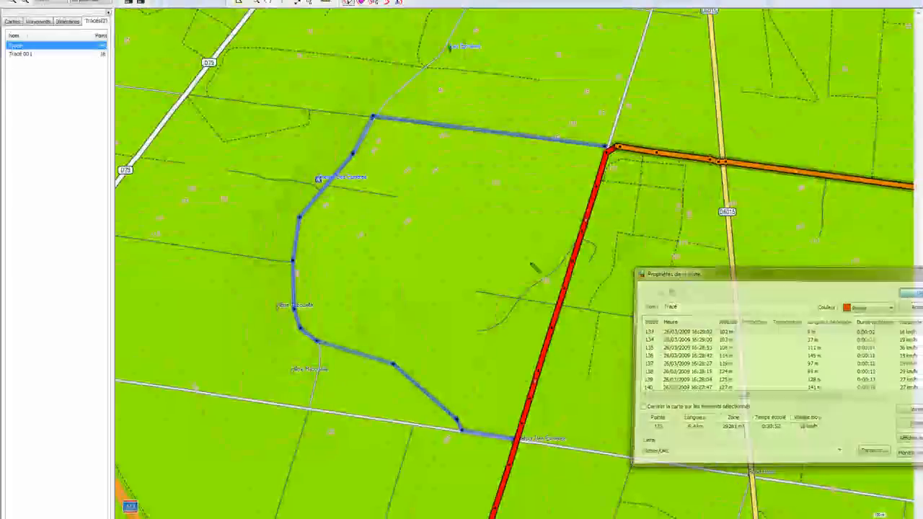
Step: Paste the copied red points before Tracé 001's first point, bringing it to 149 points
{"action": "left_click", "coordinate": [31, 55]}
{"action": "right_click", "coordinate": [31, 55]}
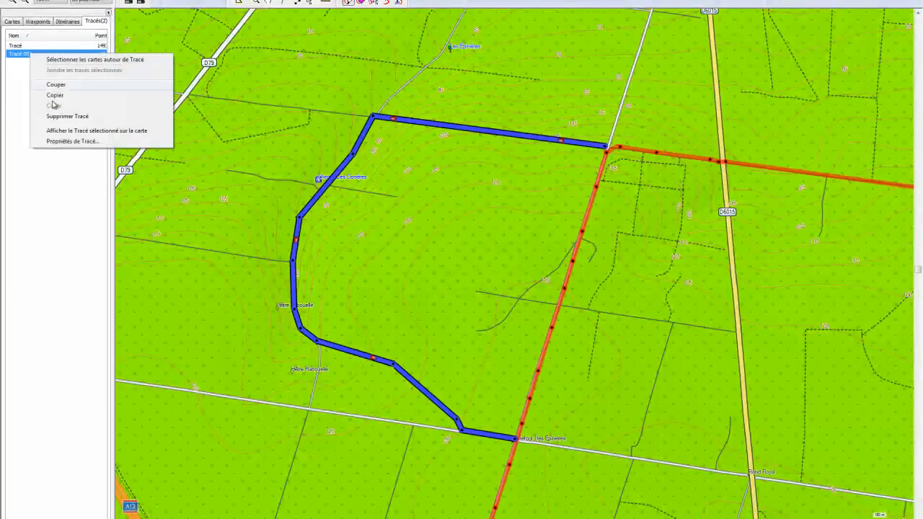
{"action": "left_click", "coordinate": [60, 139]}
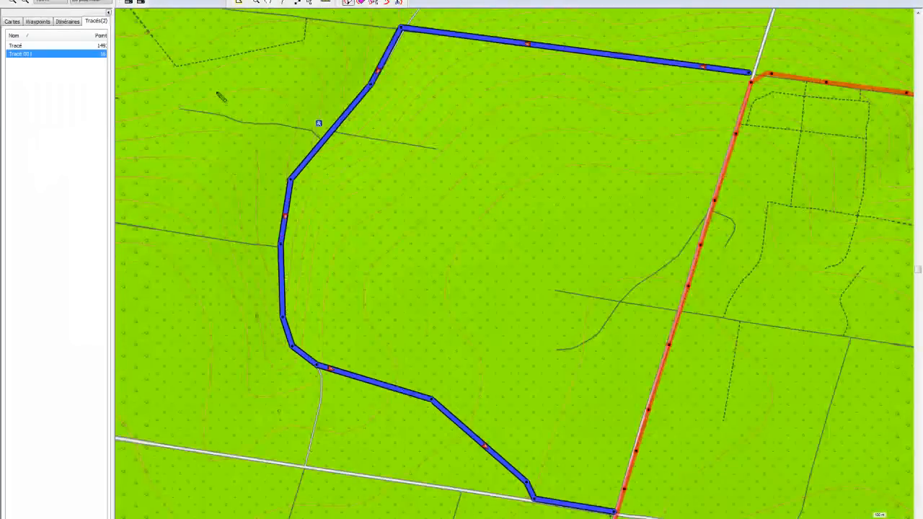
{"action": "right_click", "coordinate": [39, 57]}
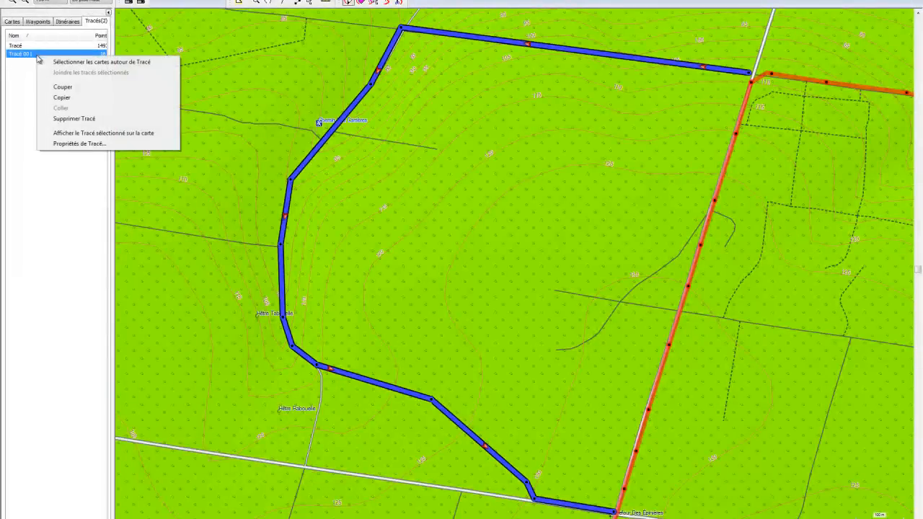
{"action": "left_click", "coordinate": [87, 143]}
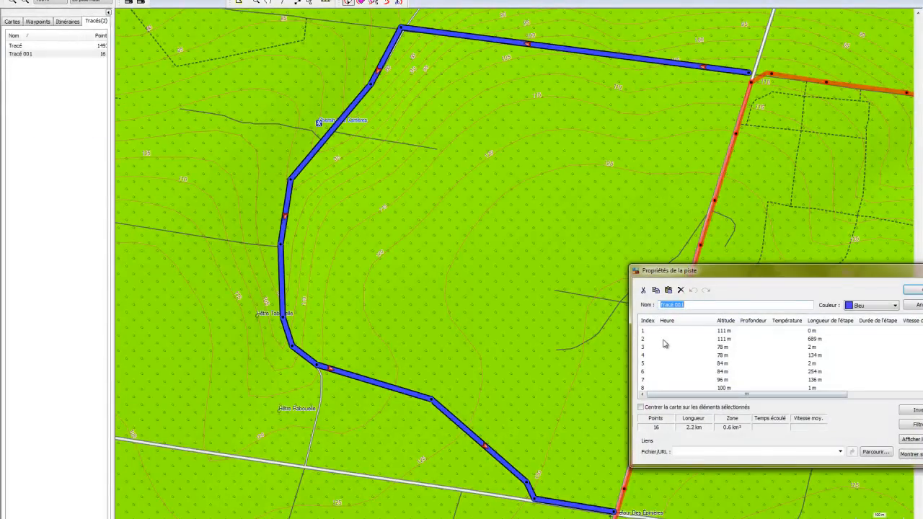
{"action": "left_click", "coordinate": [658, 331]}
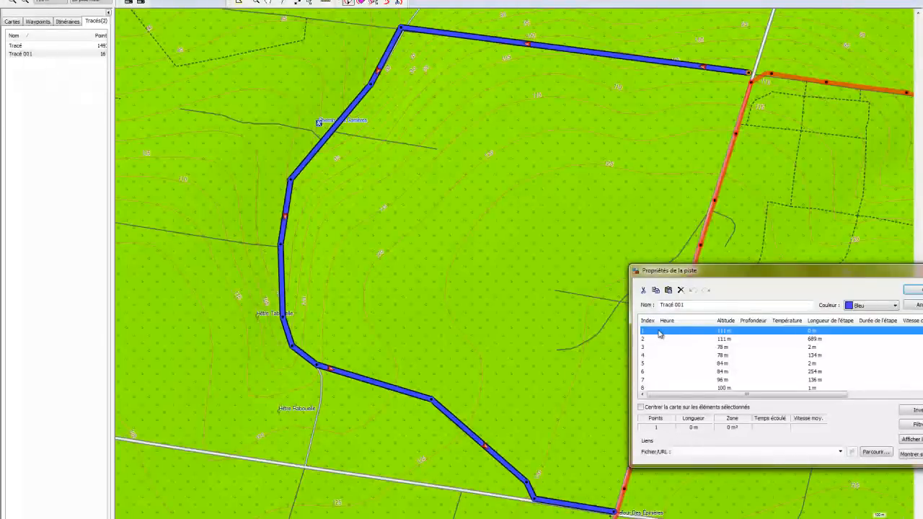
{"action": "key", "text": "ctrl+v"}
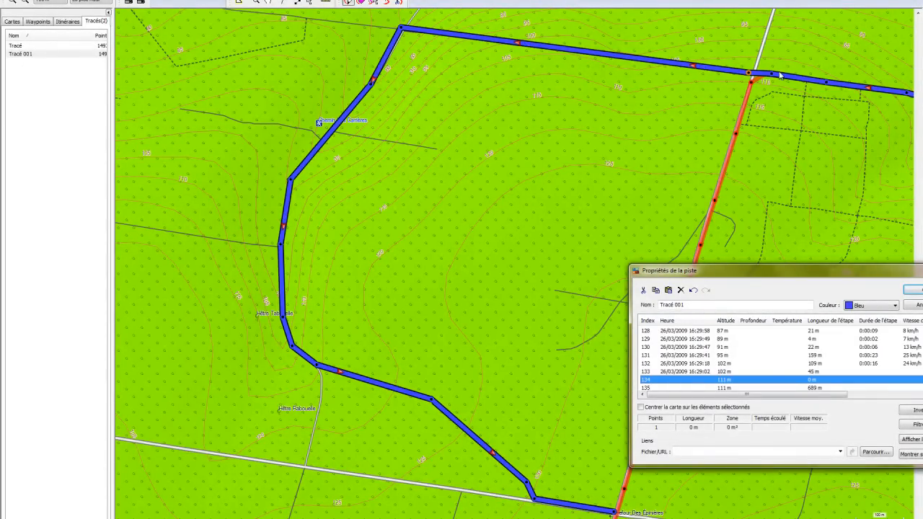
{"action": "left_click_drag", "start_coordinate": [896, 273], "coordinate": [539, 170]}
{"action": "left_click", "coordinate": [566, 191]}
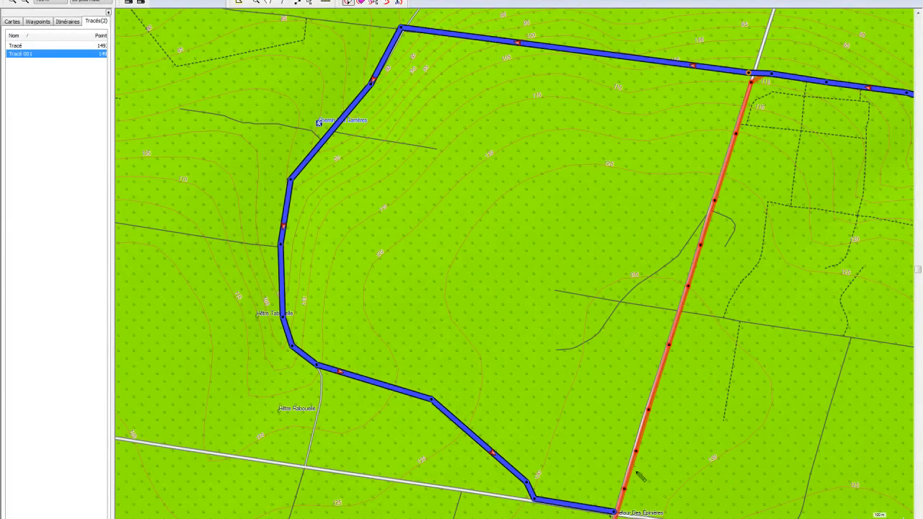
{"action": "left_click", "coordinate": [26, 46]}
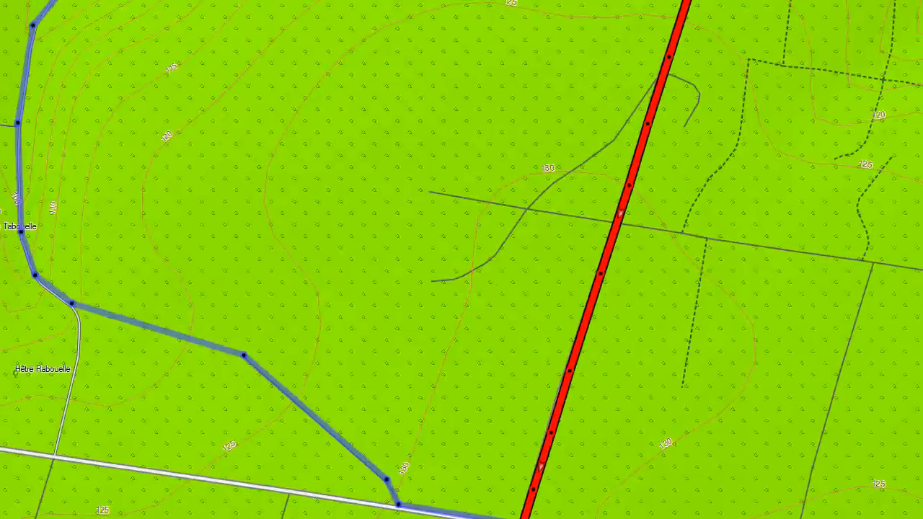
Step: Delete Tracé's final points, leaving 1352 points over 56.1 km
{"action": "left_click", "coordinate": [9, 77]}
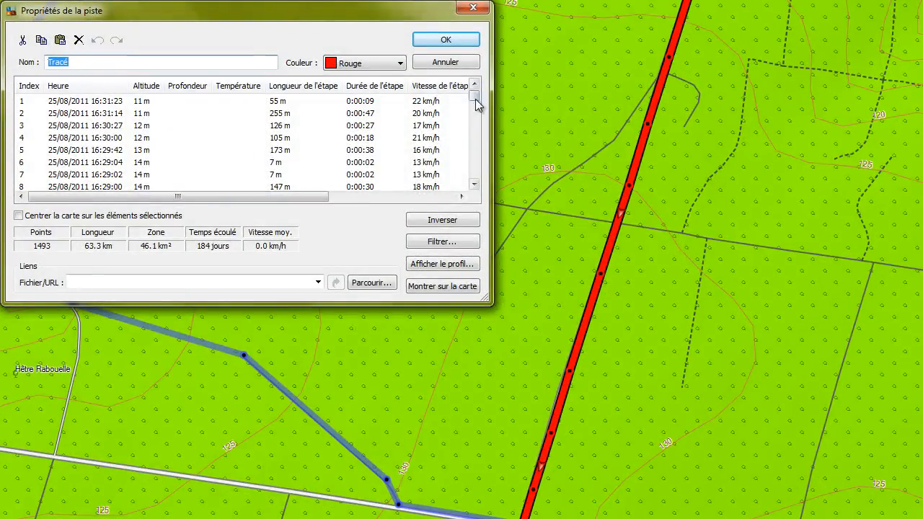
{"action": "left_click_drag", "start_coordinate": [476, 101], "coordinate": [474, 200]}
{"action": "left_click", "coordinate": [51, 162]}
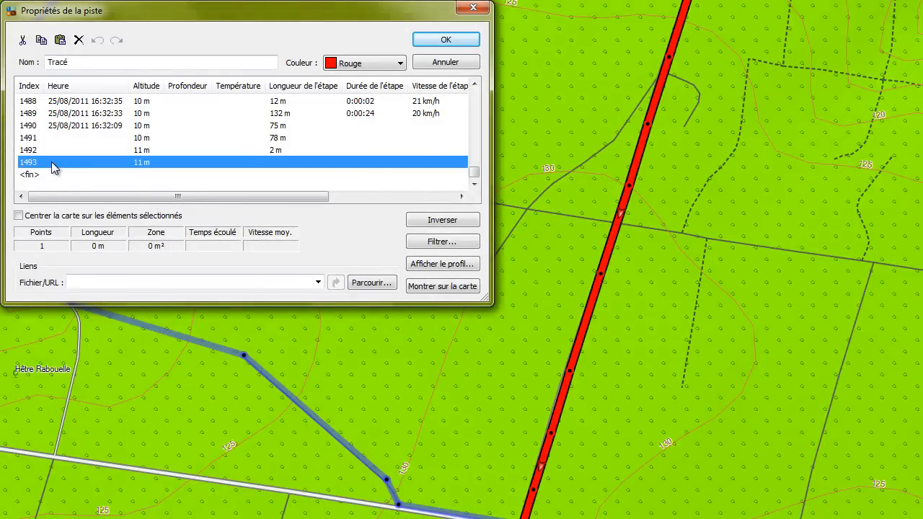
{"action": "left_click", "coordinate": [55, 174]}
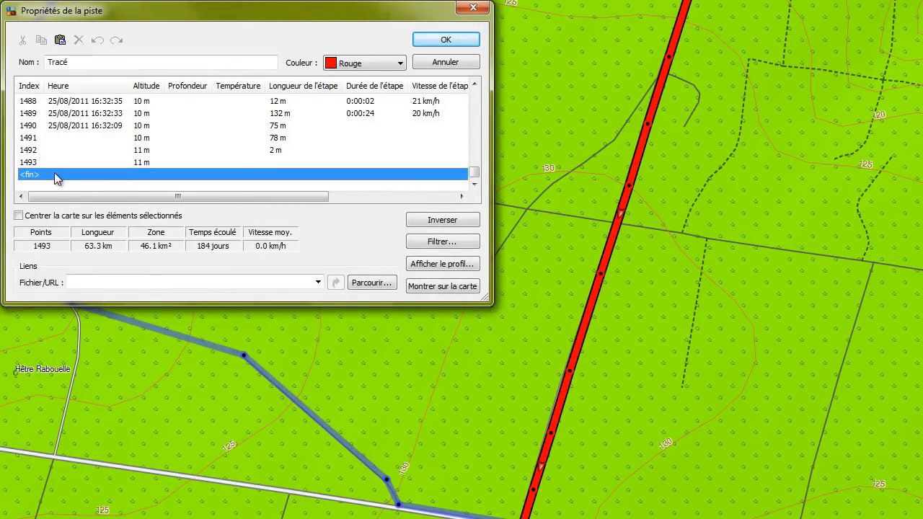
{"action": "key", "text": "shift+Up"}
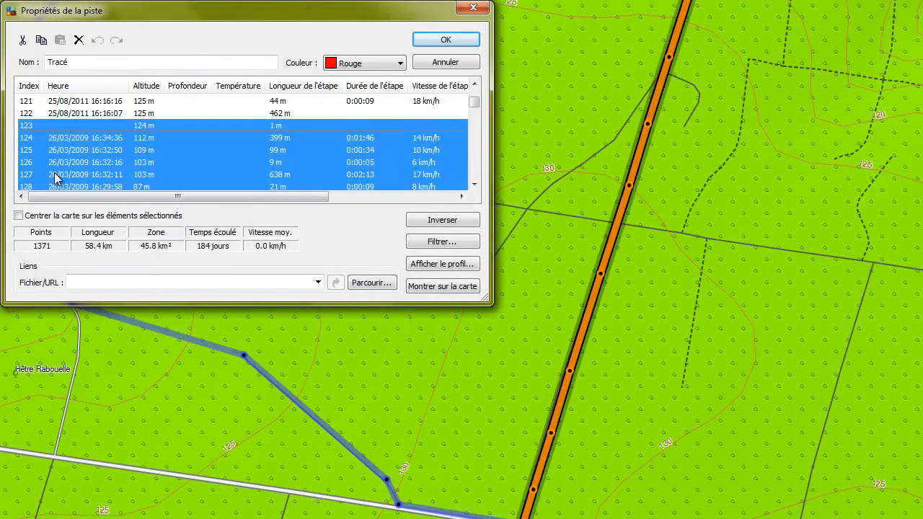
{"action": "key", "text": "shift+Down"}
{"action": "key", "text": "shift+Down"}
{"action": "key", "text": "shift+Down"}
{"action": "key", "text": "shift+Down"}
{"action": "key", "text": "shift+Down"}
{"action": "key", "text": "Delete"}
{"action": "key", "text": "Delete"}
{"action": "key", "text": "Delete"}
{"action": "key", "text": "Delete"}
{"action": "key", "text": "Delete"}
{"action": "key", "text": "Delete"}
{"action": "key", "text": "Delete"}
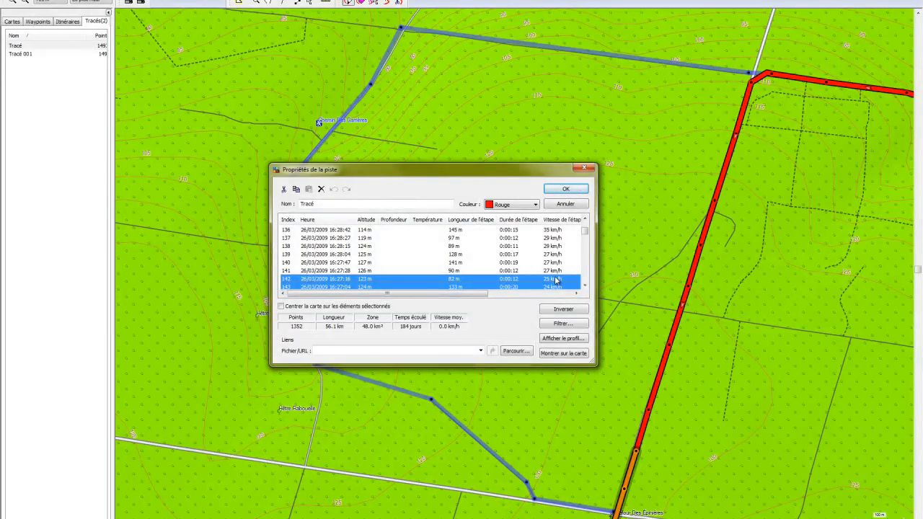
{"action": "left_click", "coordinate": [566, 189]}
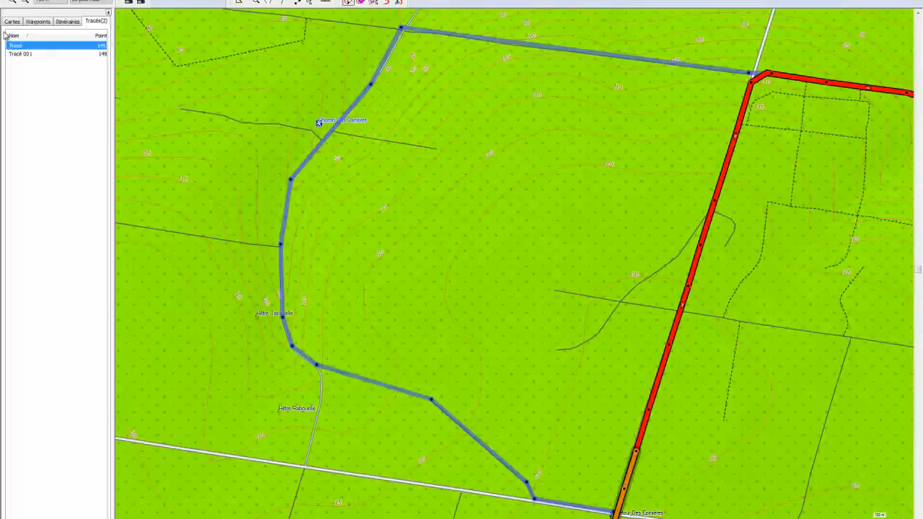
Step: Paste the red track's points after Tracé 001's end, extending its list to 1501
{"action": "left_click", "coordinate": [31, 56]}
{"action": "right_click", "coordinate": [31, 56]}
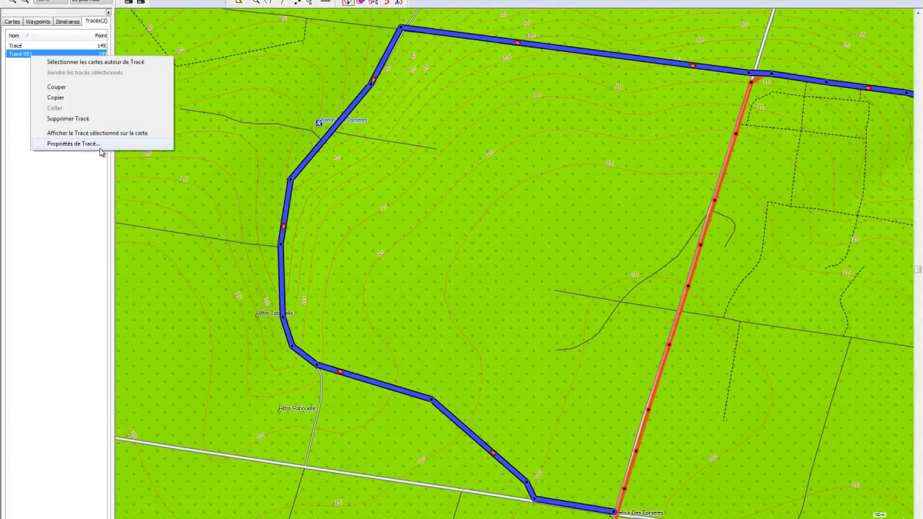
{"action": "left_click", "coordinate": [100, 147]}
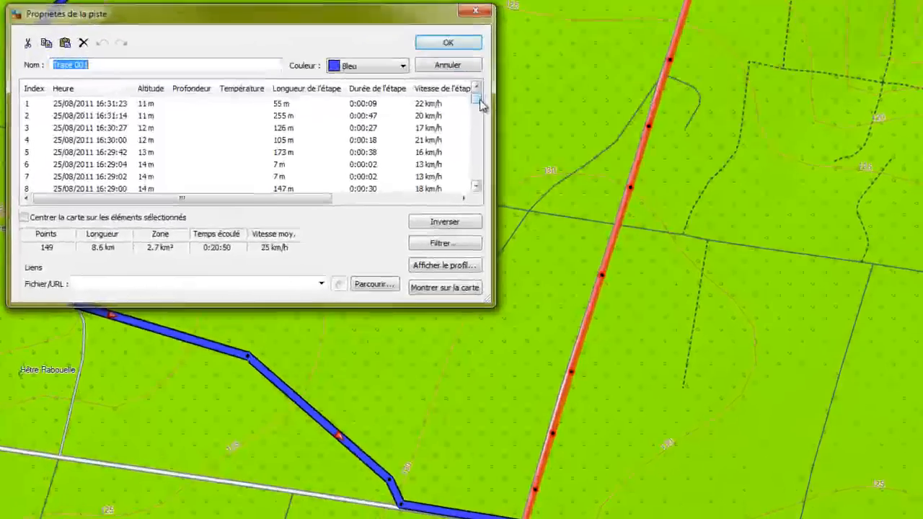
{"action": "left_click_drag", "start_coordinate": [482, 105], "coordinate": [494, 175]}
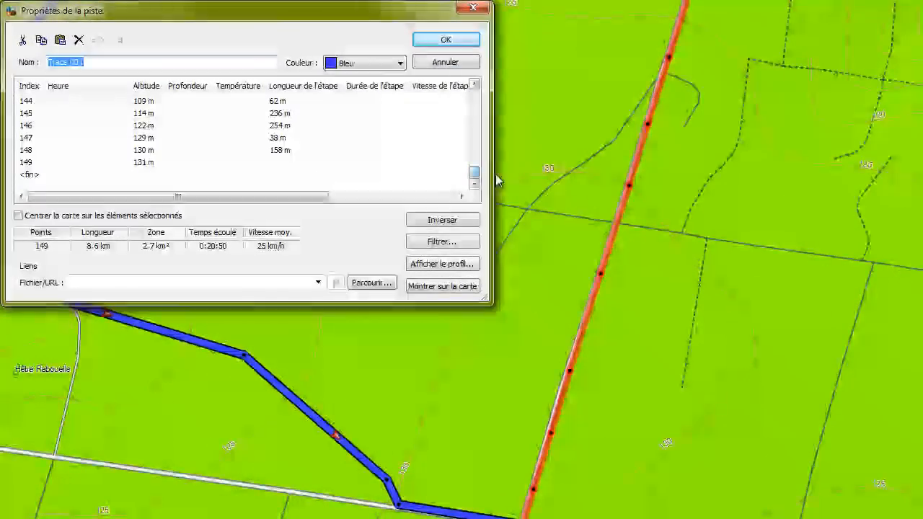
{"action": "left_click", "coordinate": [40, 176]}
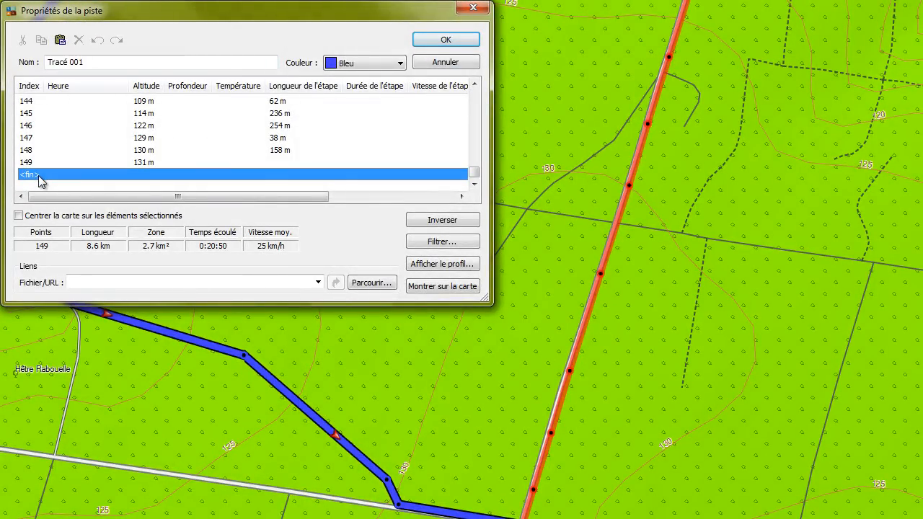
{"action": "key", "text": "ctrl+v"}
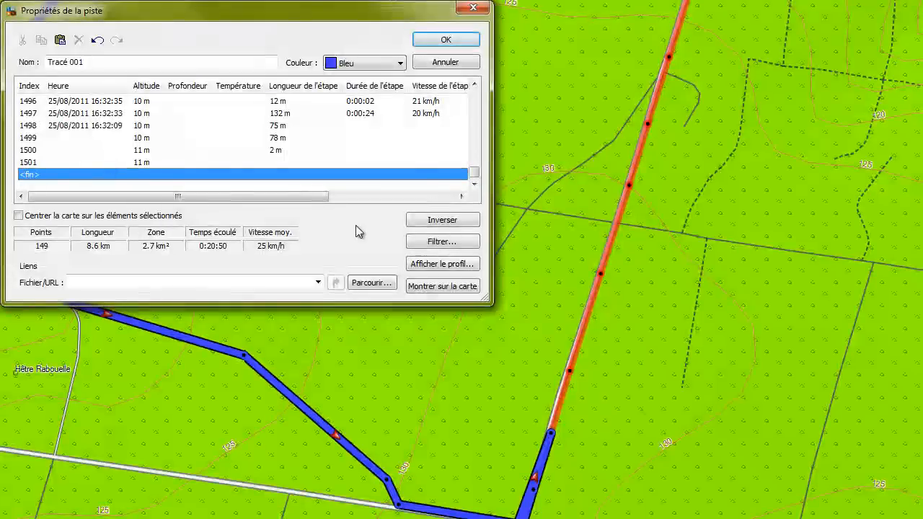
{"action": "left_click", "coordinate": [445, 40]}
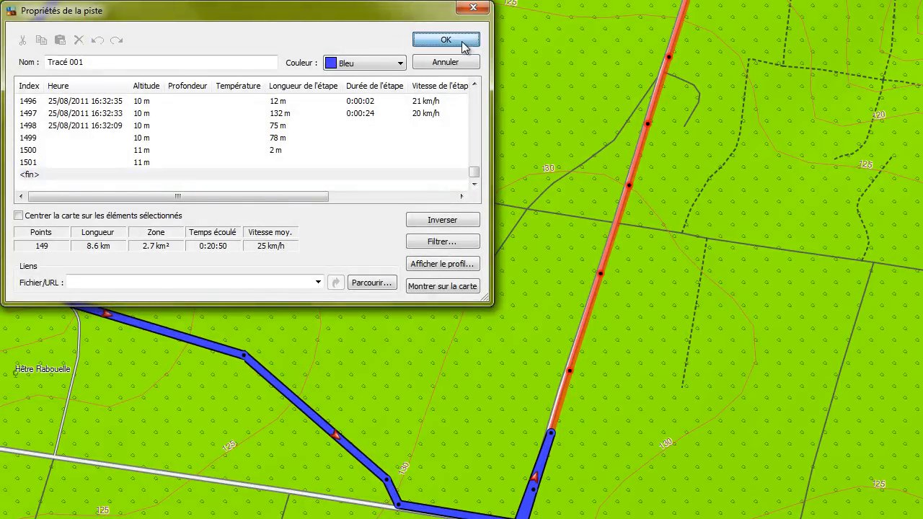
Step: Move the blue track's end point onto the route at Carrefour des Épinières
{"action": "left_click_drag", "start_coordinate": [422, 206], "coordinate": [361, 7]}
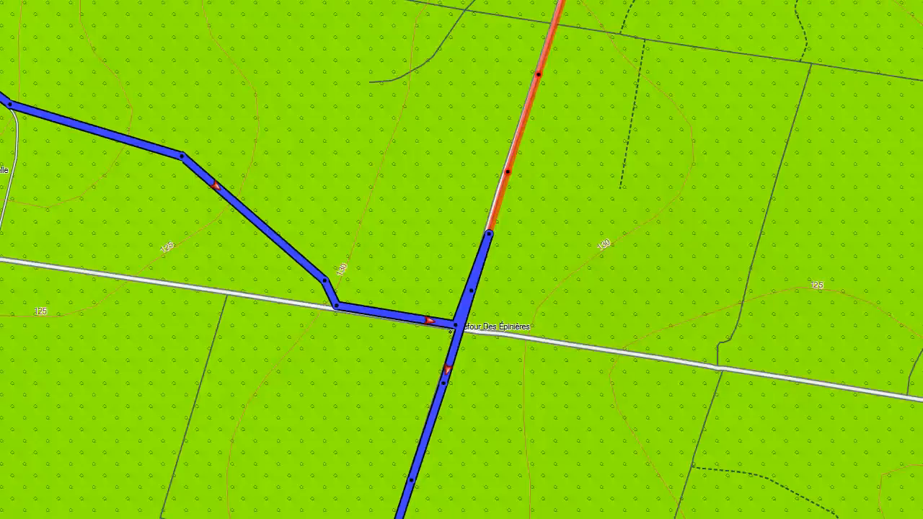
{"action": "left_click_drag", "start_coordinate": [489, 233], "coordinate": [471, 291]}
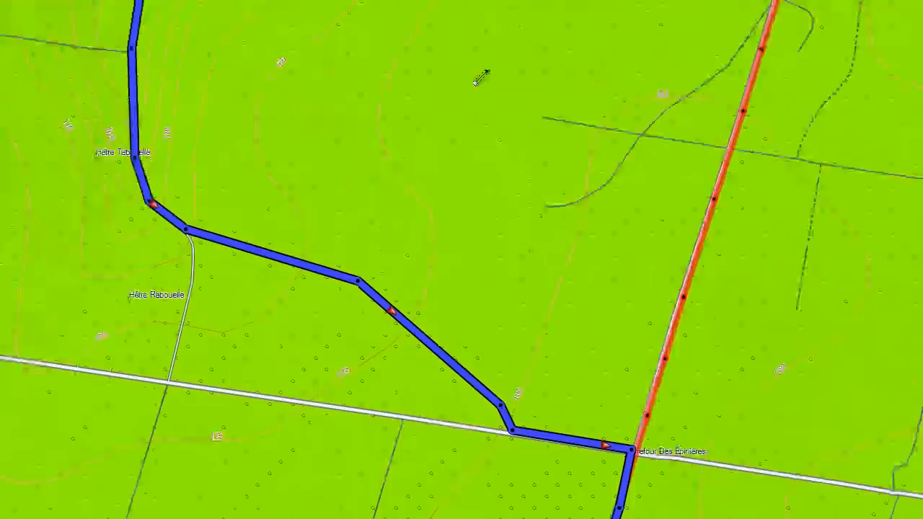
{"action": "left_click", "coordinate": [402, 43]}
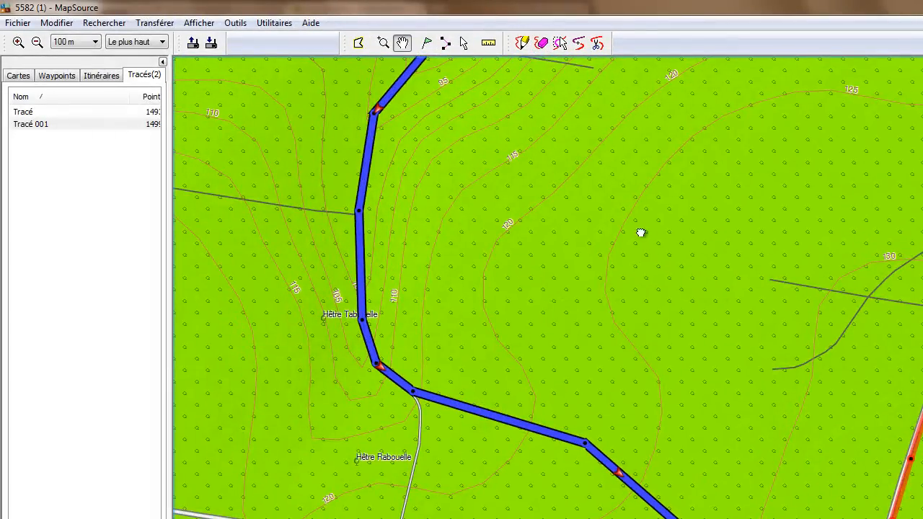
{"action": "left_click_drag", "start_coordinate": [641, 233], "coordinate": [639, 473]}
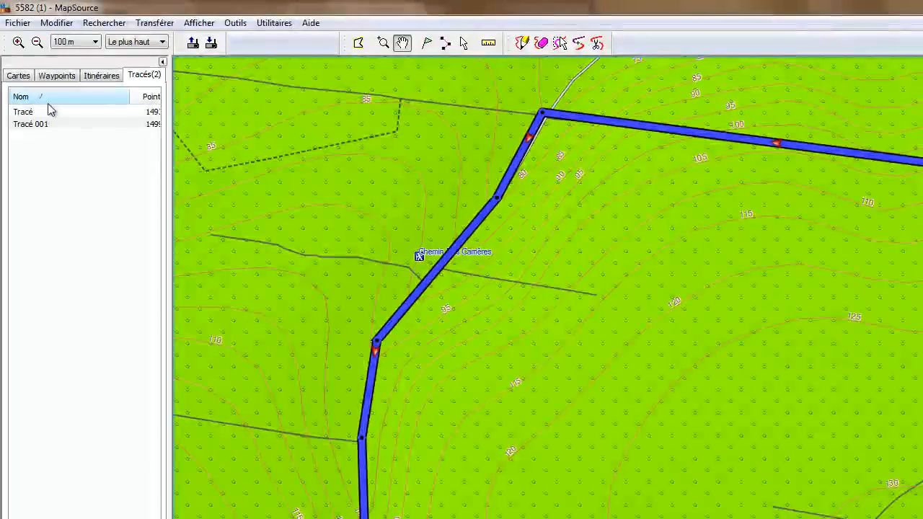
Step: Delete the red Tracé track, leaving only Tracé 001 with 1499 points
{"action": "left_click", "coordinate": [45, 113]}
{"action": "key", "text": "Delete"}
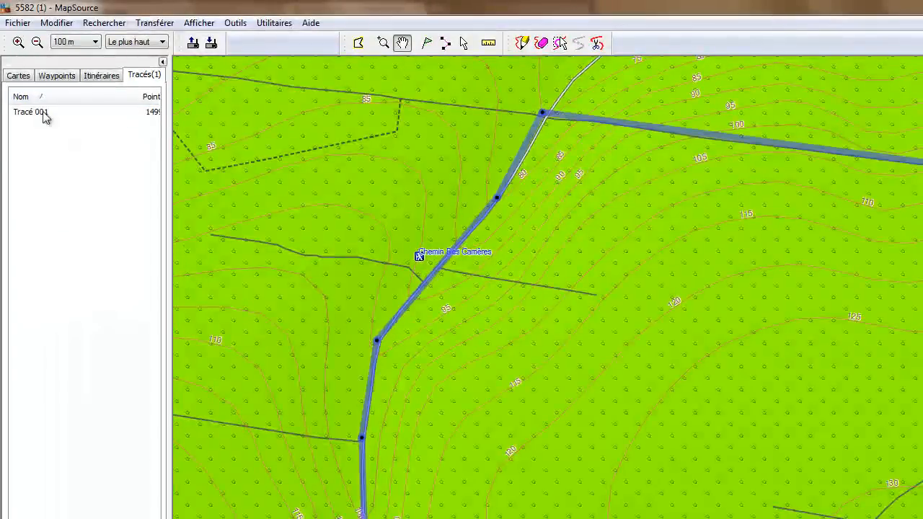
{"action": "left_click", "coordinate": [41, 110]}
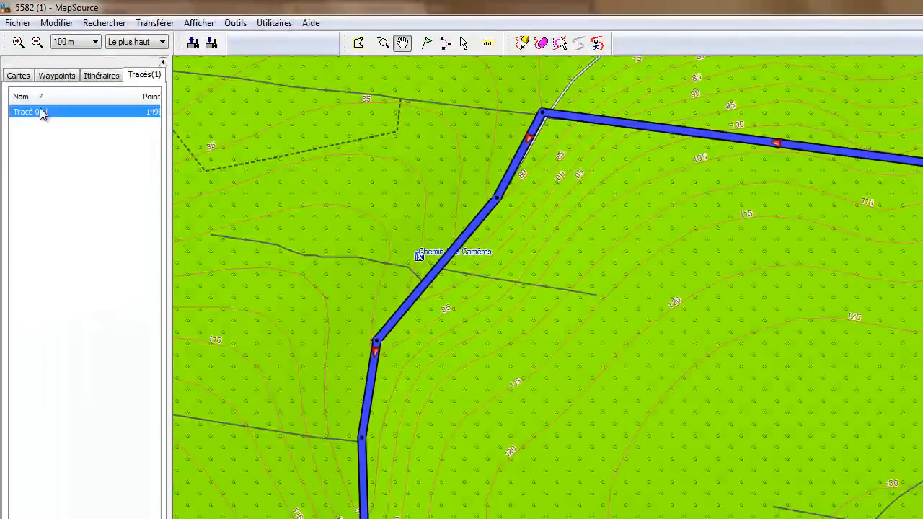
{"action": "right_click", "coordinate": [49, 113]}
Step: Display the elevation profile of Tracé 001 (1499 points, 64.6 km), widening and repositioning the Profil vertical window
{"action": "left_click", "coordinate": [115, 232]}
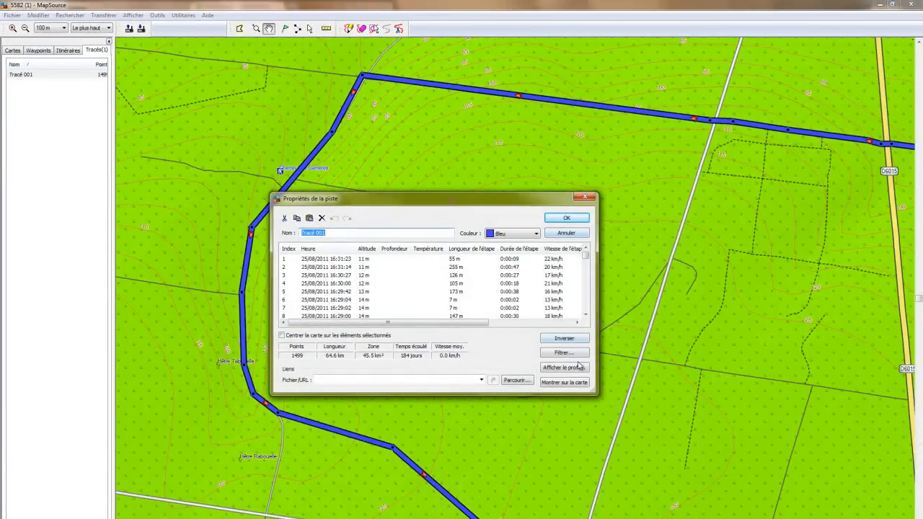
{"action": "left_click", "coordinate": [566, 368]}
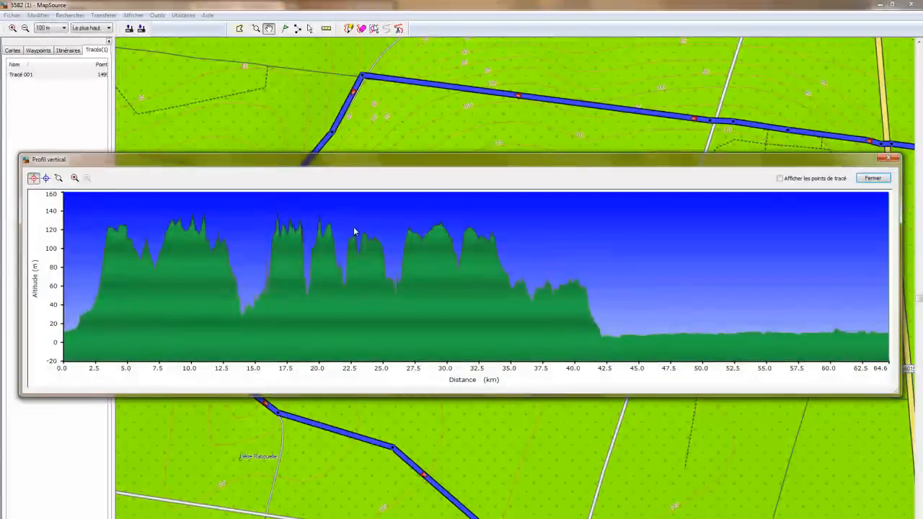
{"action": "left_click_drag", "start_coordinate": [19, 256], "coordinate": [8, 256]}
{"action": "left_click_drag", "start_coordinate": [422, 161], "coordinate": [443, 125]}
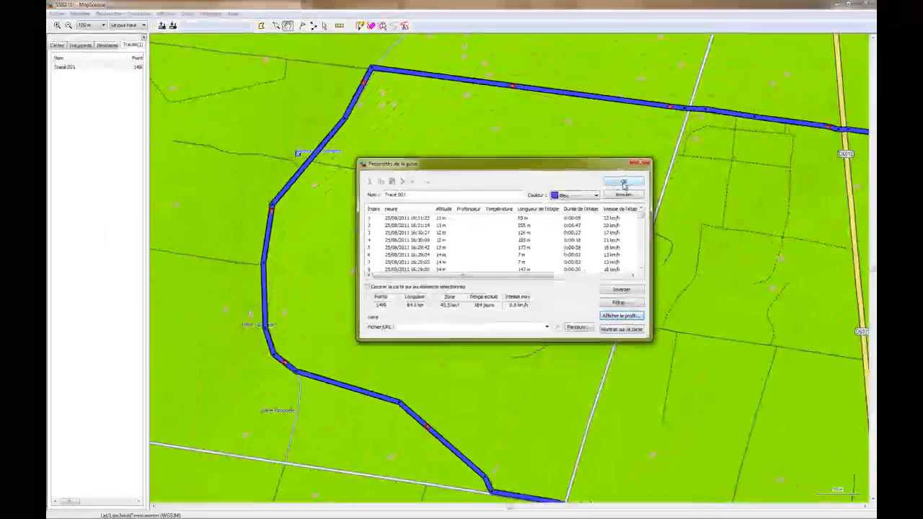
Step: Close the Tracé 001 properties and zoom the map to show the whole merged loop
{"action": "left_click", "coordinate": [714, 180]}
{"action": "right_click", "coordinate": [65, 66]}
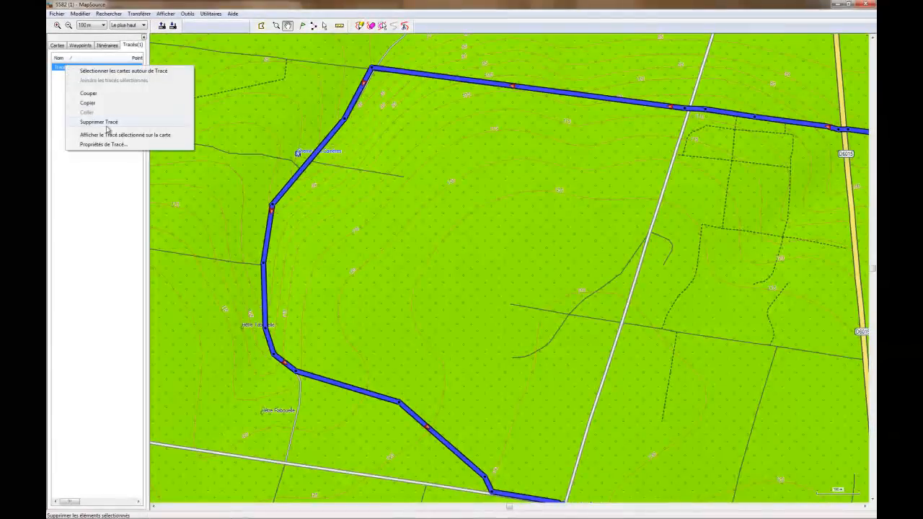
{"action": "left_click", "coordinate": [113, 136]}
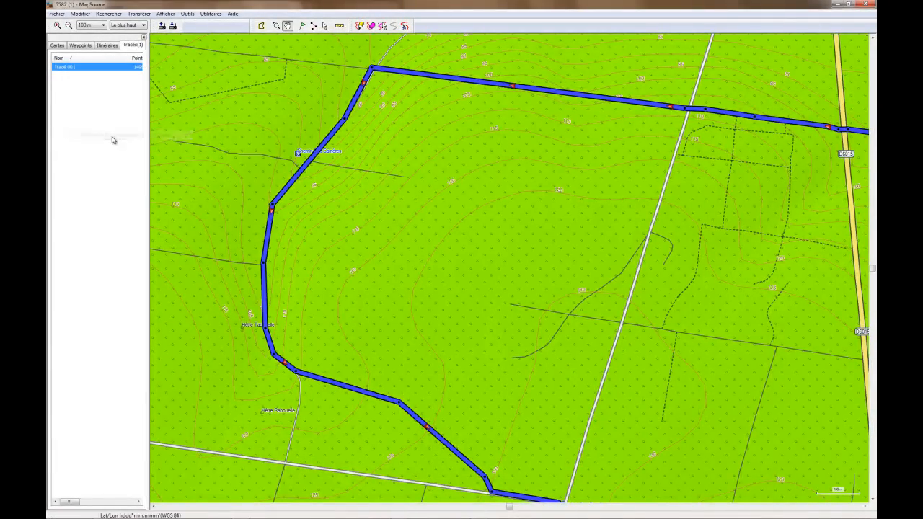